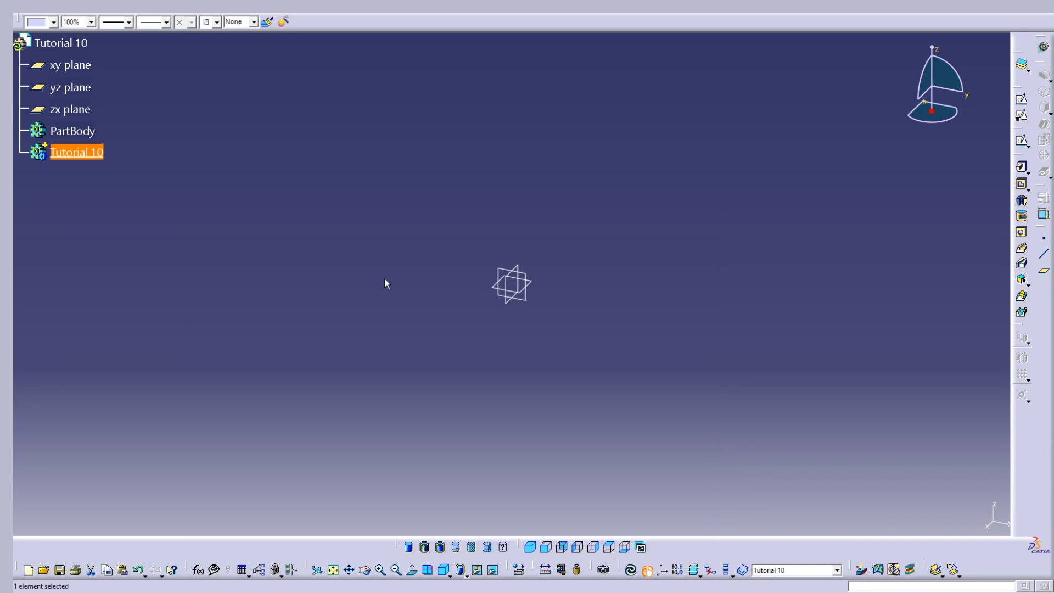
Insert a new body into the part and hide the three reference planes
{"action": "left_click", "coordinate": [296, 246]}
{"action": "left_click", "coordinate": [236, 13]}
{"action": "left_click", "coordinate": [214, 31]}
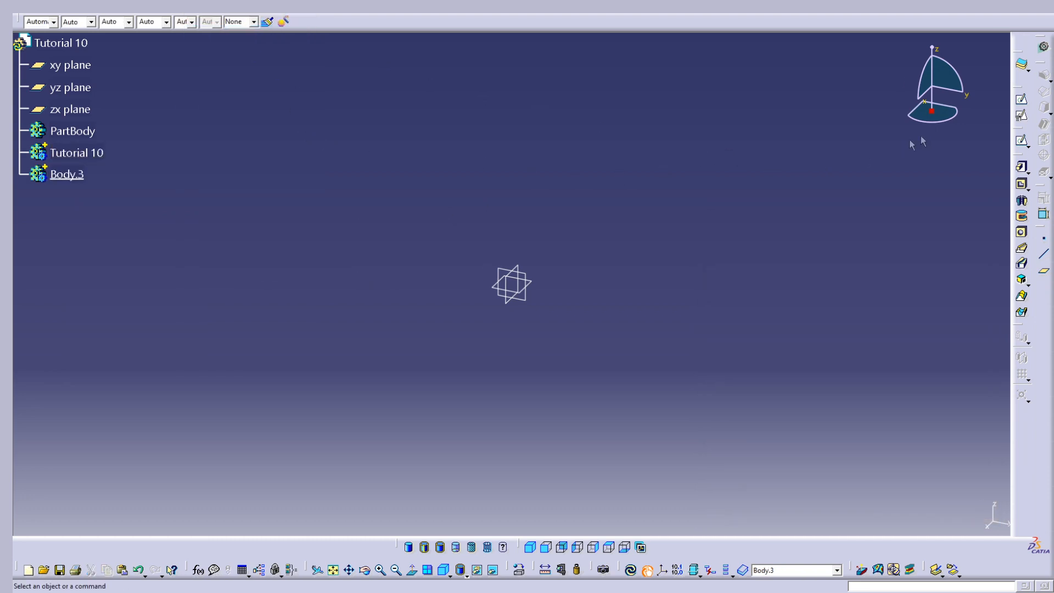
{"action": "left_click_drag", "start_coordinate": [576, 230], "coordinate": [454, 342]}
{"action": "key", "text": "space"}
Start a sketch on the xy plane and draw a construction circle about 90 mm in radius centred on the origin
{"action": "left_click", "coordinate": [1021, 100]}
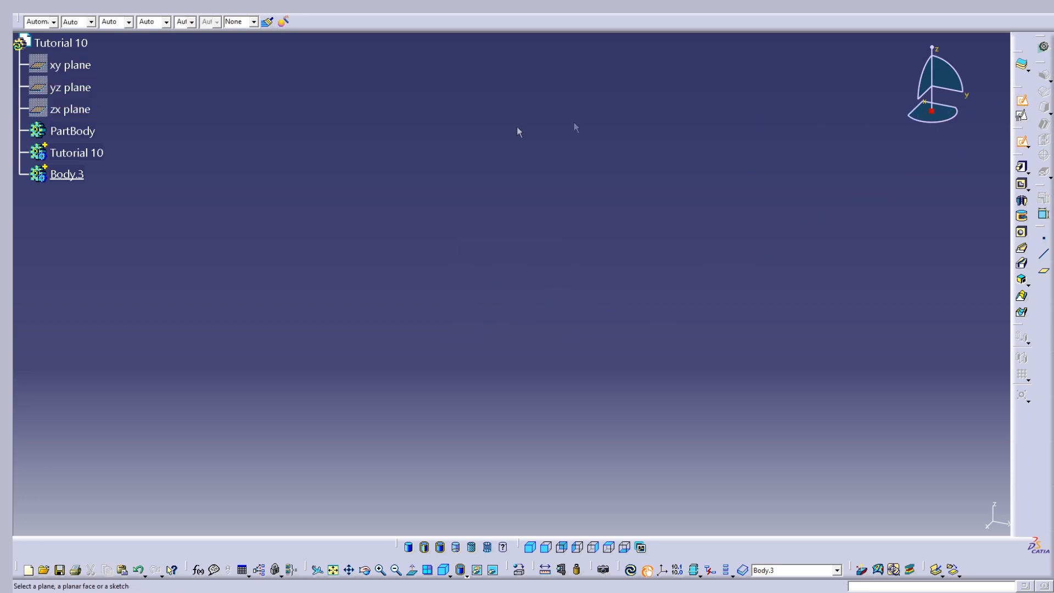
{"action": "left_click", "coordinate": [81, 67]}
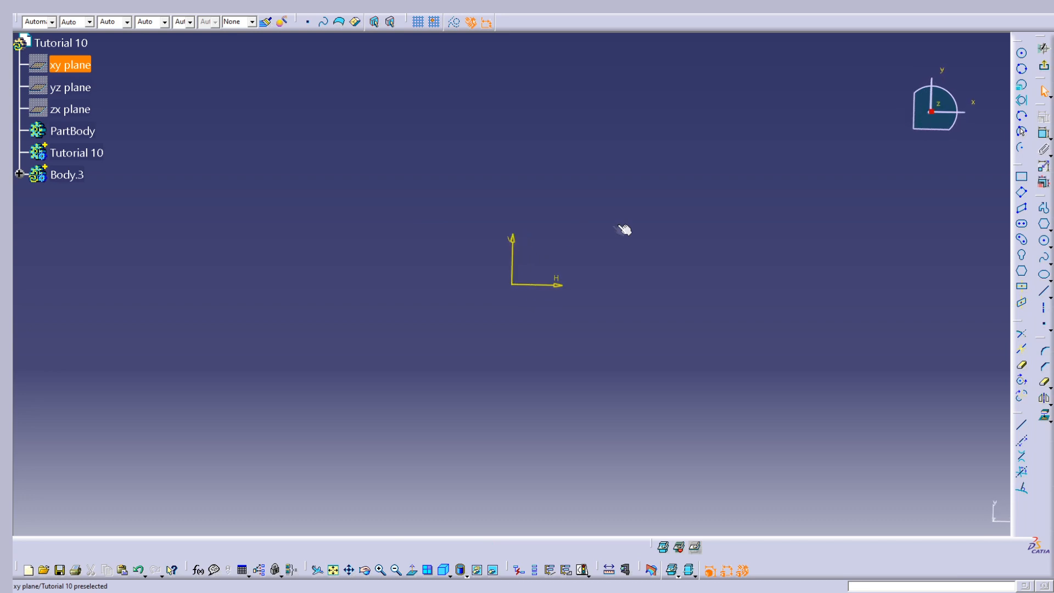
{"action": "left_click", "coordinate": [1044, 240]}
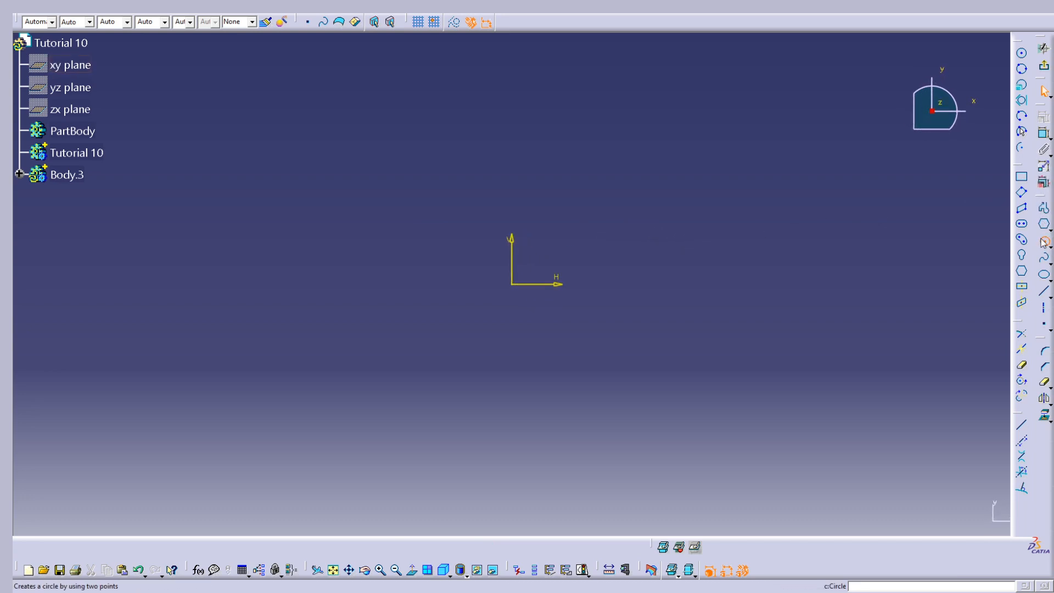
{"action": "left_click", "coordinate": [512, 285]}
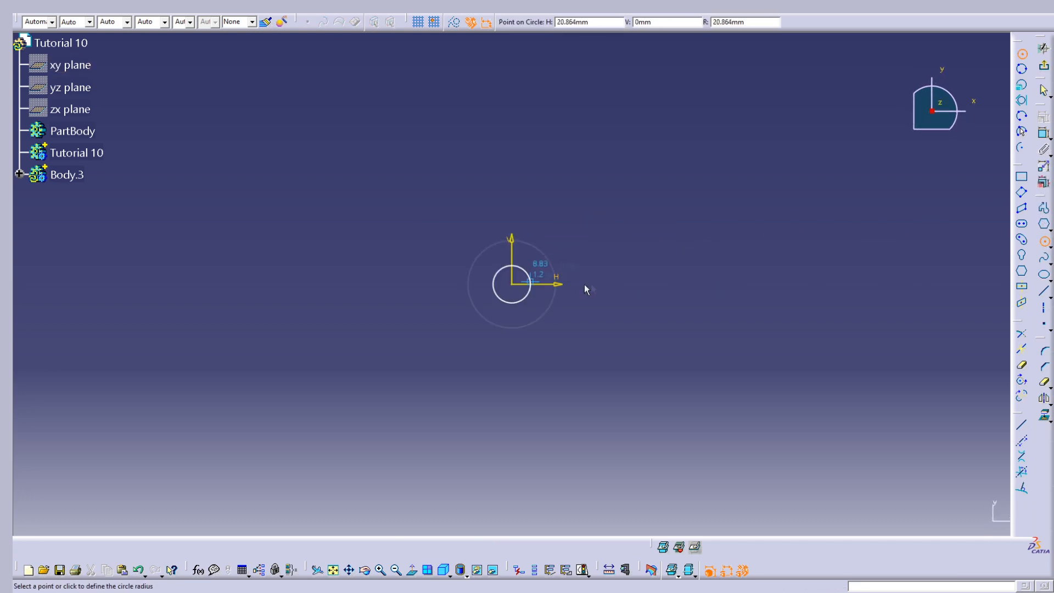
{"action": "left_click", "coordinate": [701, 291]}
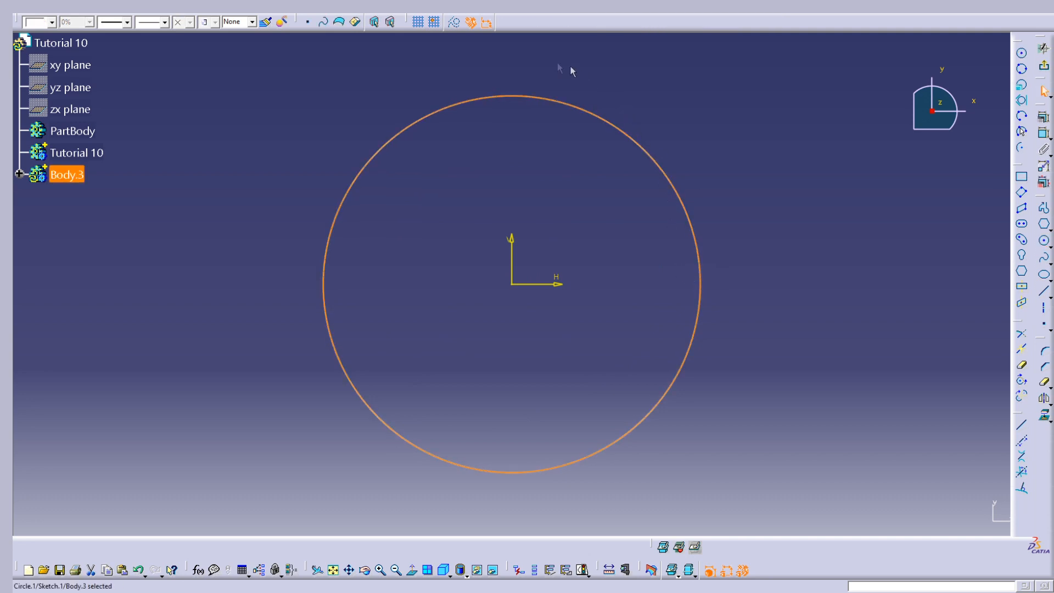
{"action": "left_click", "coordinate": [454, 23]}
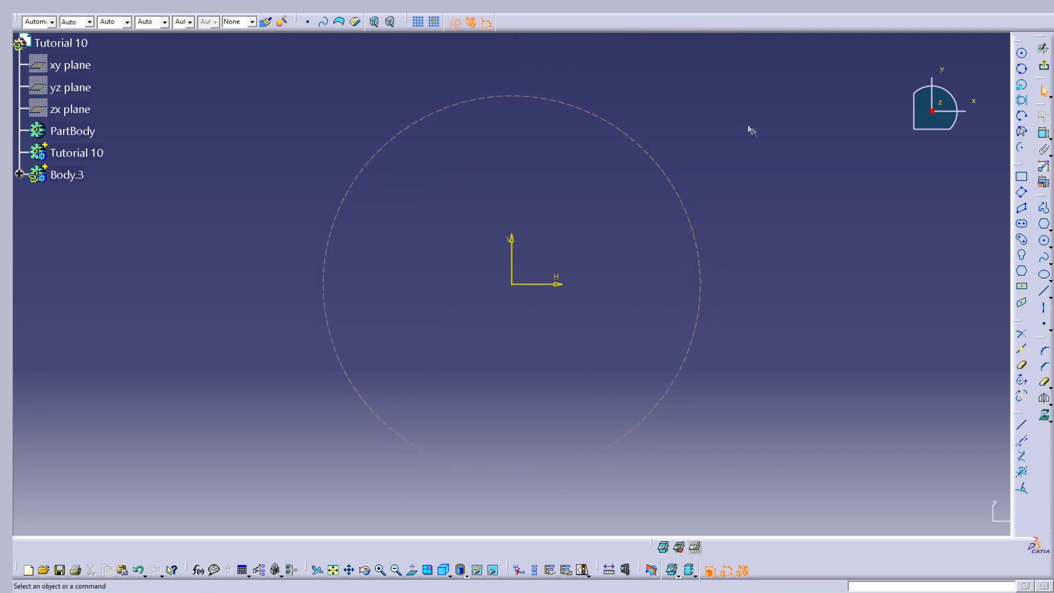
Draw two circles centred on the construction circle, about 29 mm in radius at its upper right and about 31 mm at its left
{"action": "left_click", "coordinate": [1045, 241]}
{"action": "left_click", "coordinate": [595, 115]}
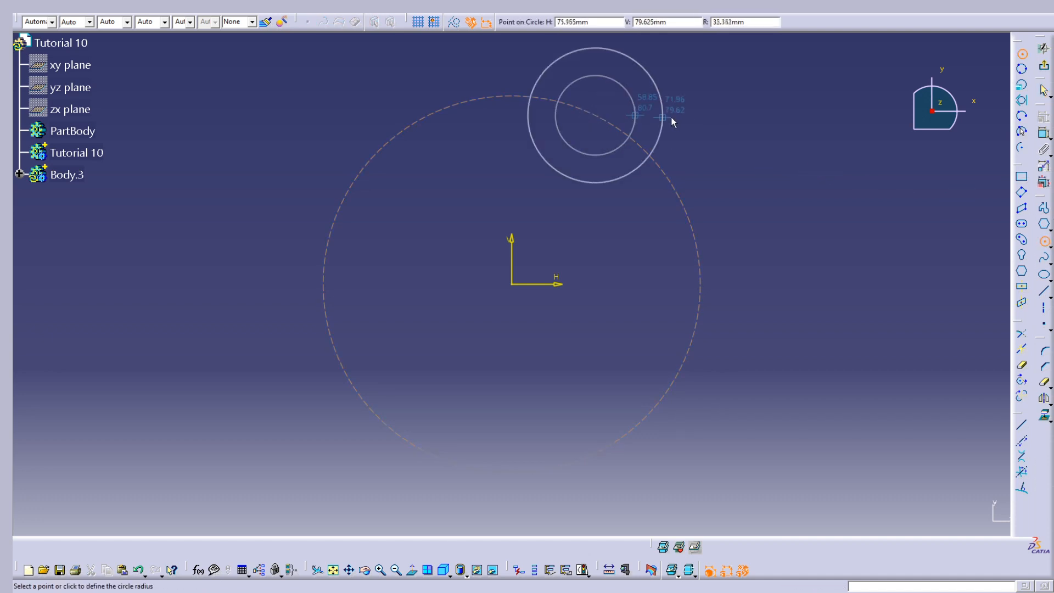
{"action": "left_click", "coordinate": [655, 117]}
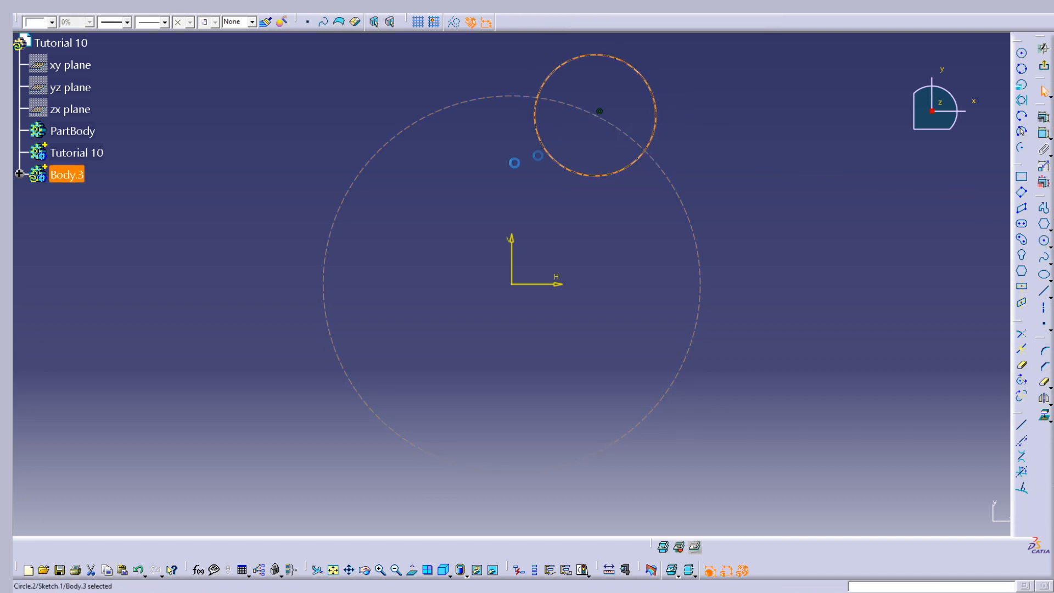
{"action": "left_click", "coordinate": [1045, 242]}
{"action": "left_click", "coordinate": [324, 284]}
{"action": "left_click", "coordinate": [388, 285]}
{"action": "left_click", "coordinate": [746, 151]}
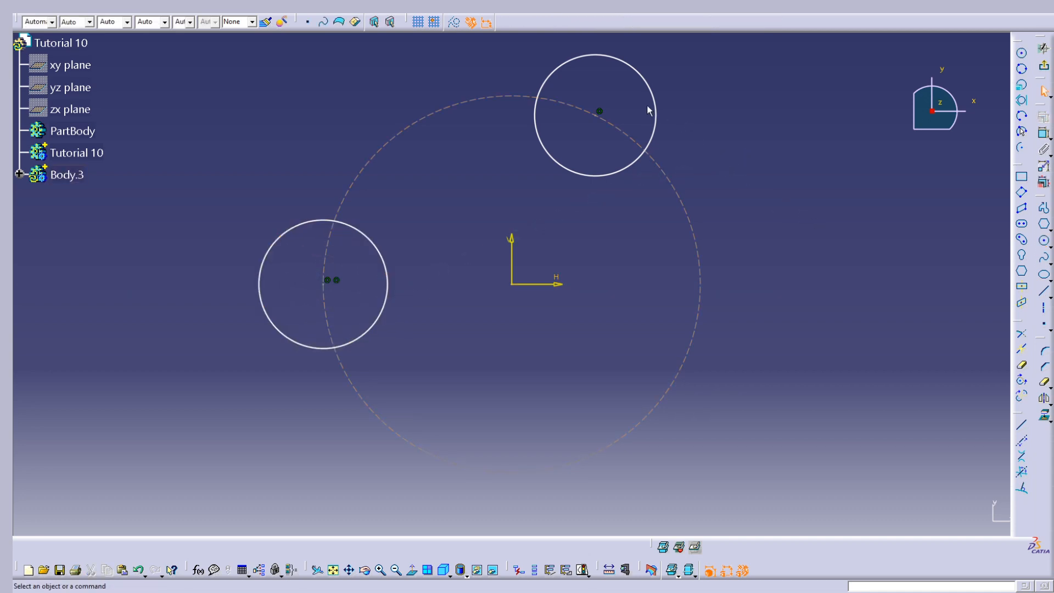
Mirror the upper right circle about the sketch's horizontal axis
{"action": "left_click", "coordinate": [1044, 398]}
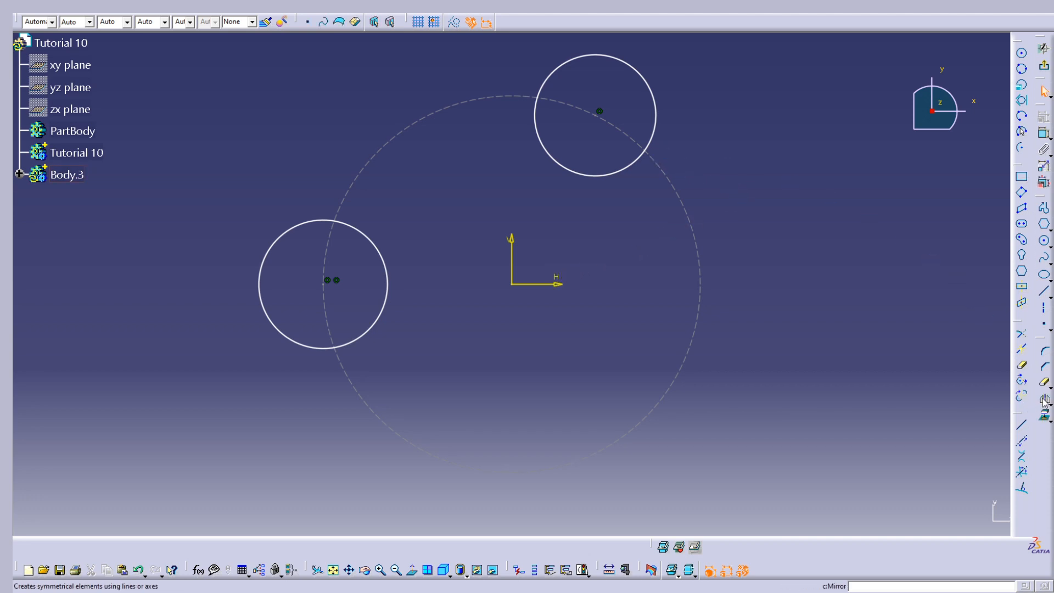
{"action": "left_click", "coordinate": [657, 115]}
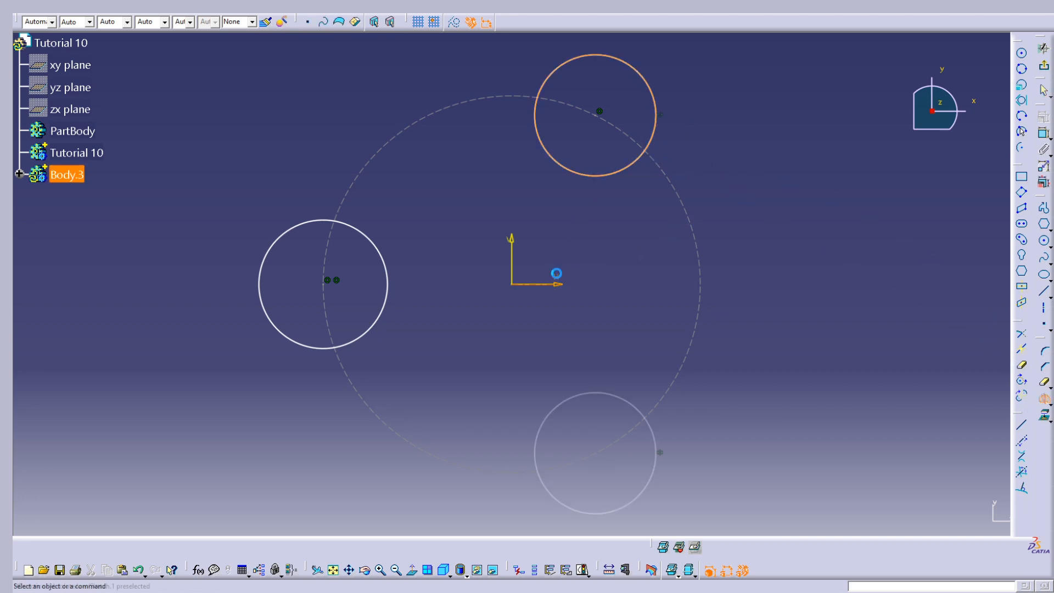
{"action": "left_click", "coordinate": [556, 282]}
Constrain the centre of the upper right circle to be coincident with the construction circle
{"action": "left_click", "coordinate": [601, 114]}
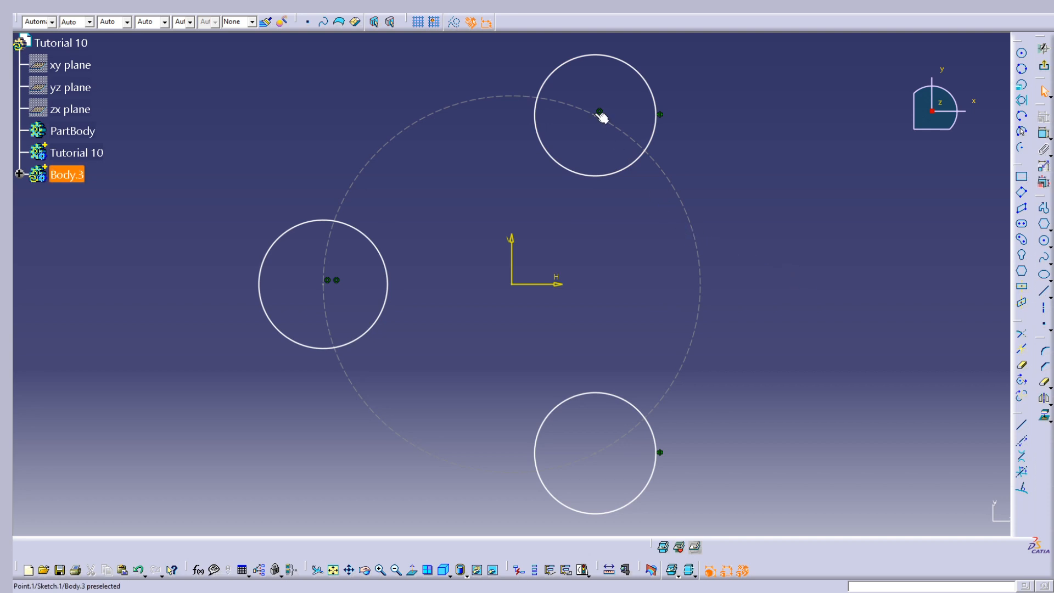
{"action": "left_click", "coordinate": [619, 129], "text": "ctrl"}
{"action": "left_click", "coordinate": [1043, 117]}
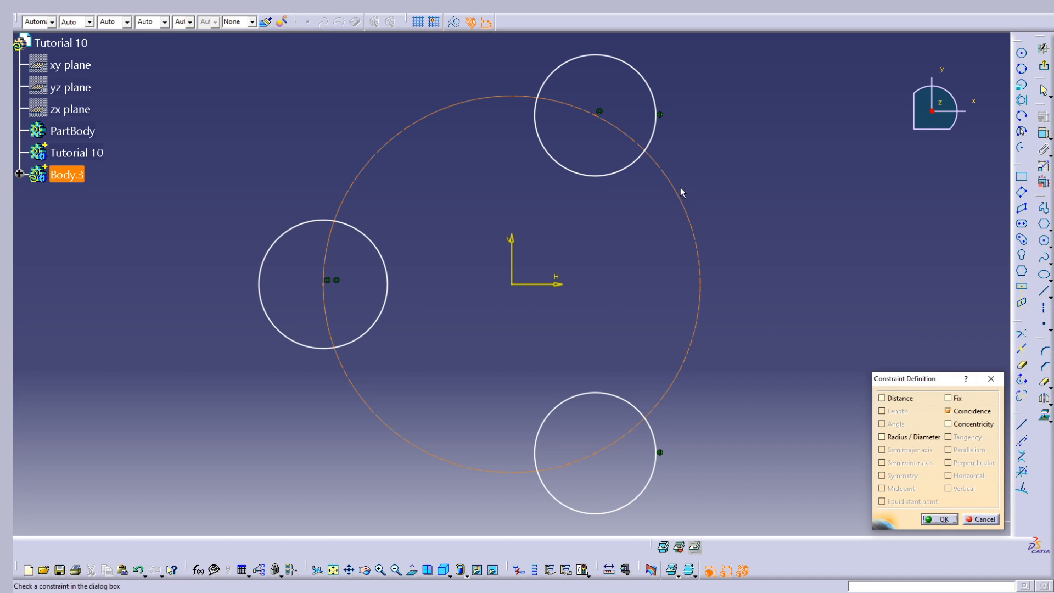
{"action": "key", "text": "Return"}
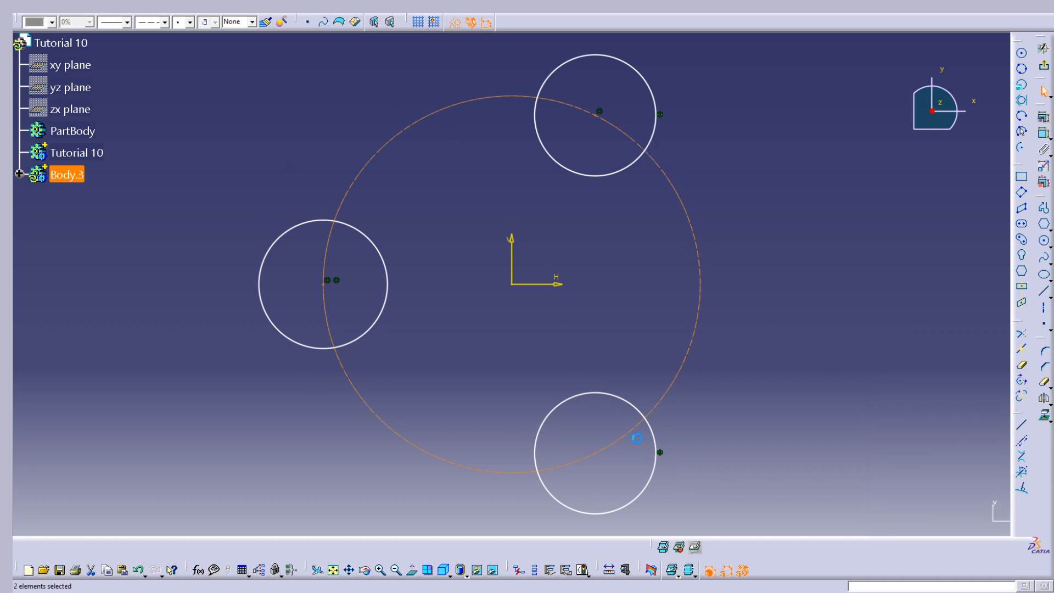
{"action": "left_click", "coordinate": [326, 285]}
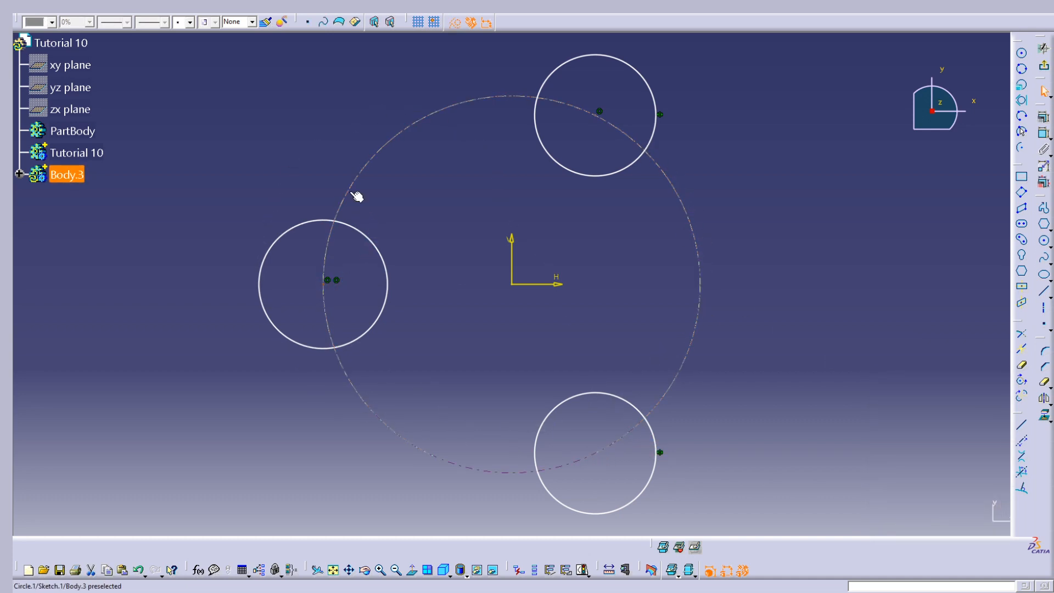
{"action": "left_click", "coordinate": [1042, 116]}
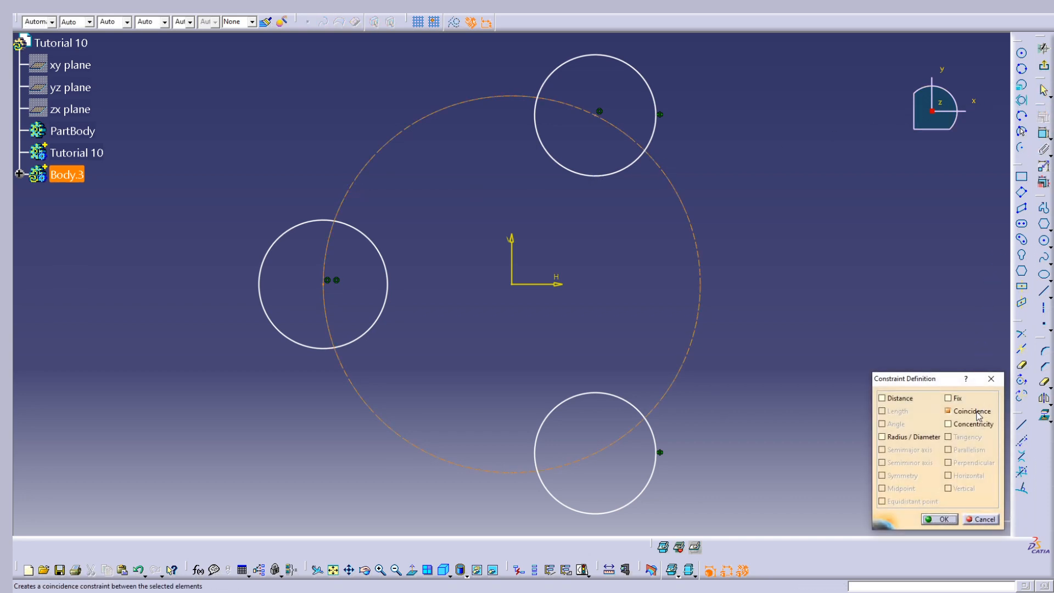
{"action": "left_click", "coordinate": [995, 379]}
Dimension the radii of the upper right and left circles and set both to 20 mm
{"action": "left_click", "coordinate": [476, 327]}
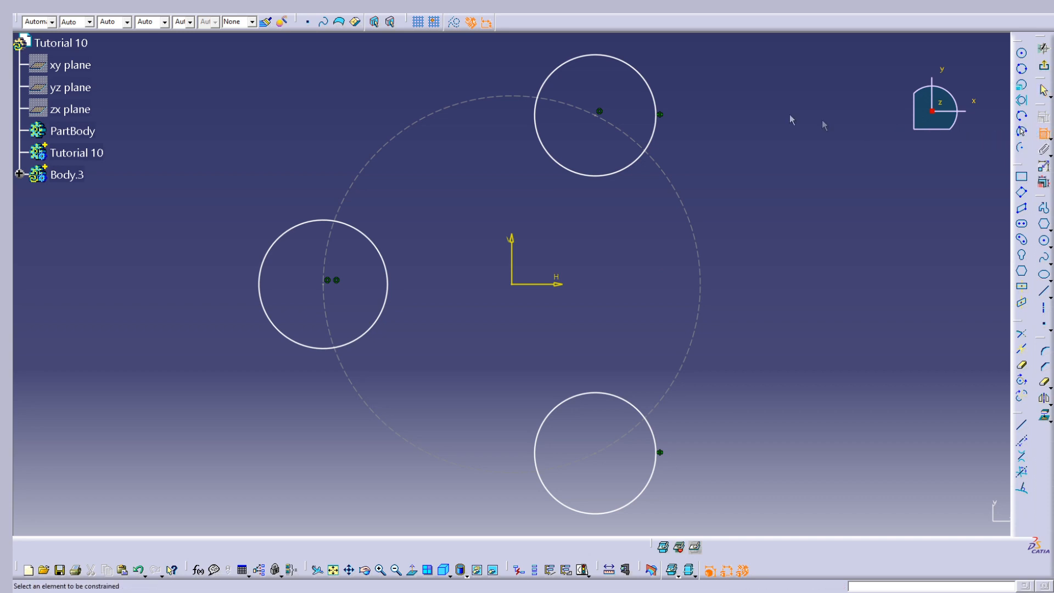
{"action": "left_click", "coordinate": [636, 70]}
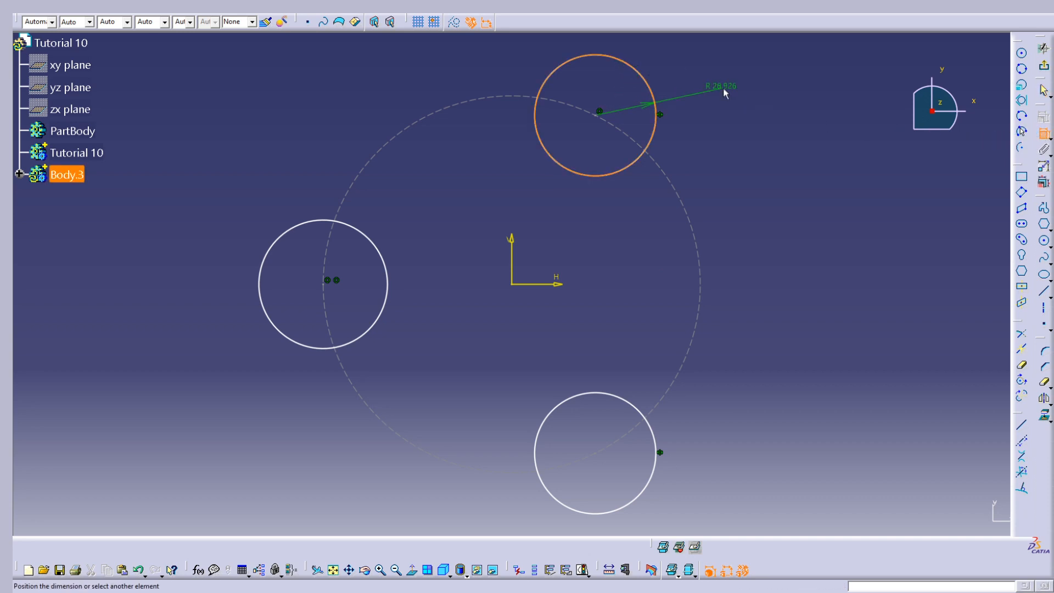
{"action": "left_click", "coordinate": [366, 231]}
{"action": "left_click", "coordinate": [244, 229]}
{"action": "left_click", "coordinate": [241, 223]}
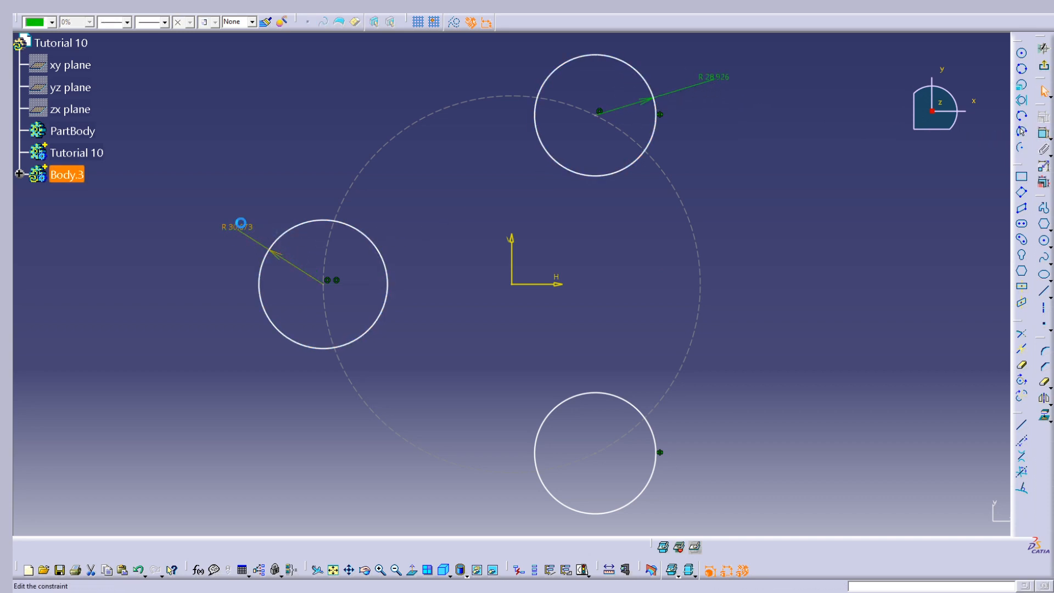
{"action": "key", "text": "Return"}
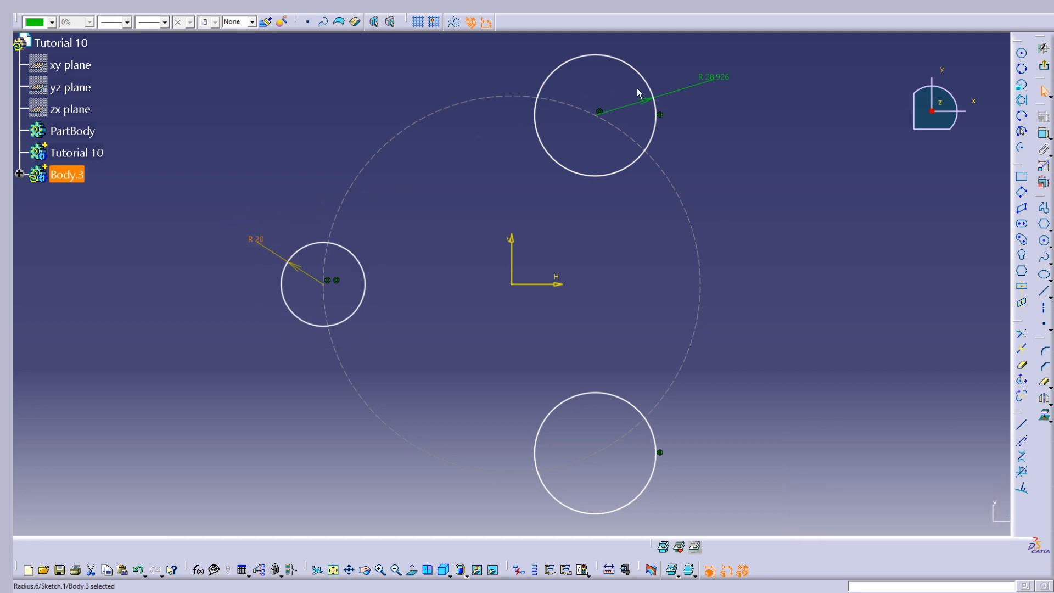
{"action": "double_click", "coordinate": [718, 75]}
{"action": "type", "text": "20"}
{"action": "key", "text": "Return"}
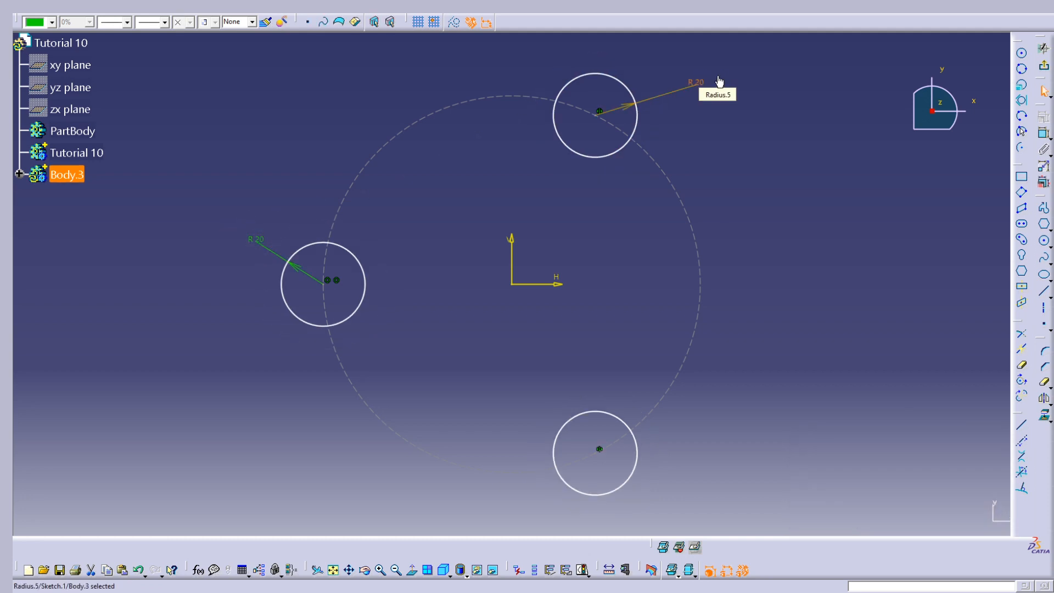
Dimension the construction circle's radius and set it to 42 mm
{"action": "left_click", "coordinate": [788, 225]}
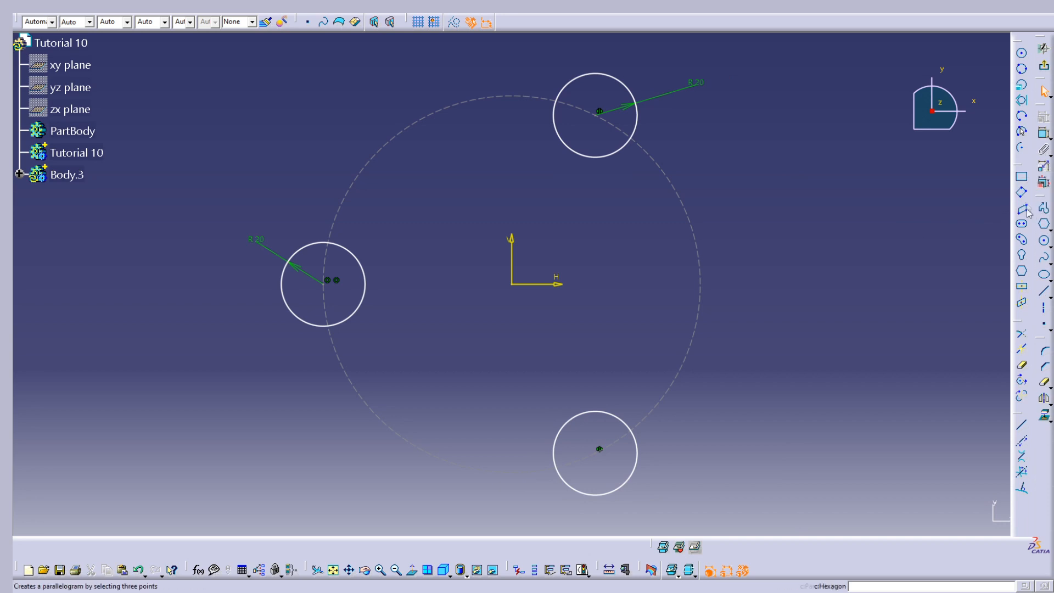
{"action": "left_click", "coordinate": [678, 189]}
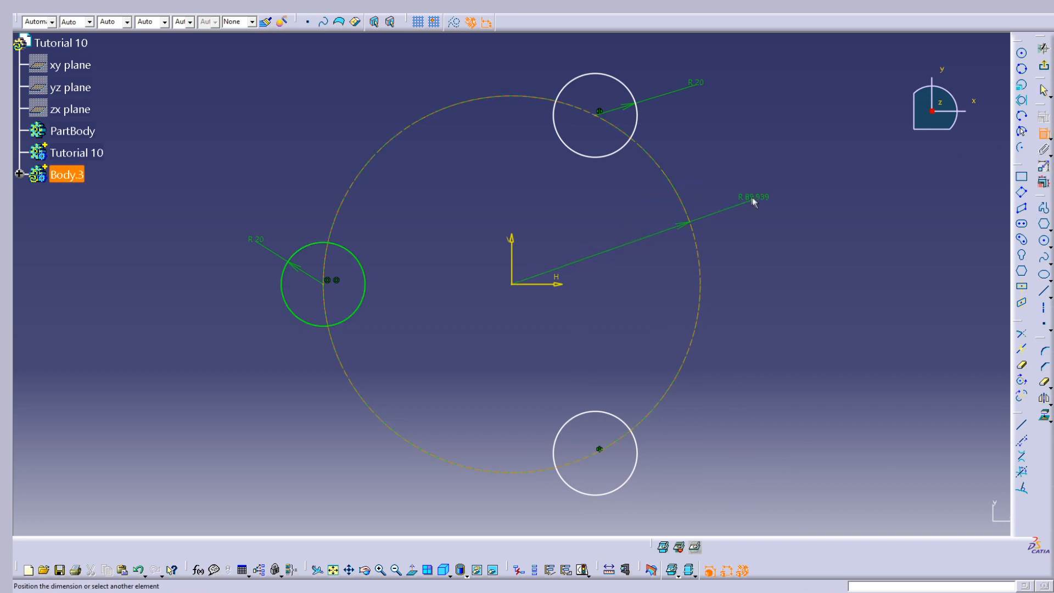
{"action": "left_click", "coordinate": [736, 167]}
{"action": "double_click", "coordinate": [737, 170]}
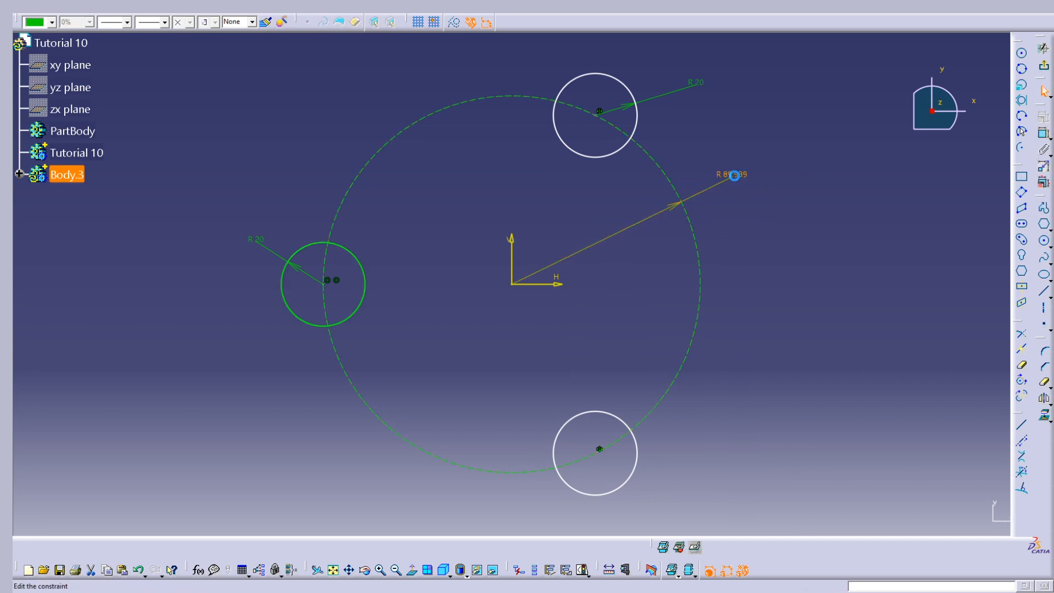
{"action": "type", "text": "42"}
{"action": "key", "text": "Return"}
{"action": "mouse_move", "coordinate": [591, 185]}
{"action": "middle_mouse_down"}
{"action": "mouse_move", "coordinate": [621, 193]}
{"action": "mouse_move", "coordinate": [667, 144]}
{"action": "middle_mouse_up"}
{"action": "mouse_move", "coordinate": [715, 211]}
{"action": "middle_mouse_down"}
{"action": "mouse_move", "coordinate": [527, 176]}
{"action": "mouse_move", "coordinate": [545, 207]}
{"action": "middle_mouse_up"}
{"action": "left_click", "coordinate": [888, 316]}
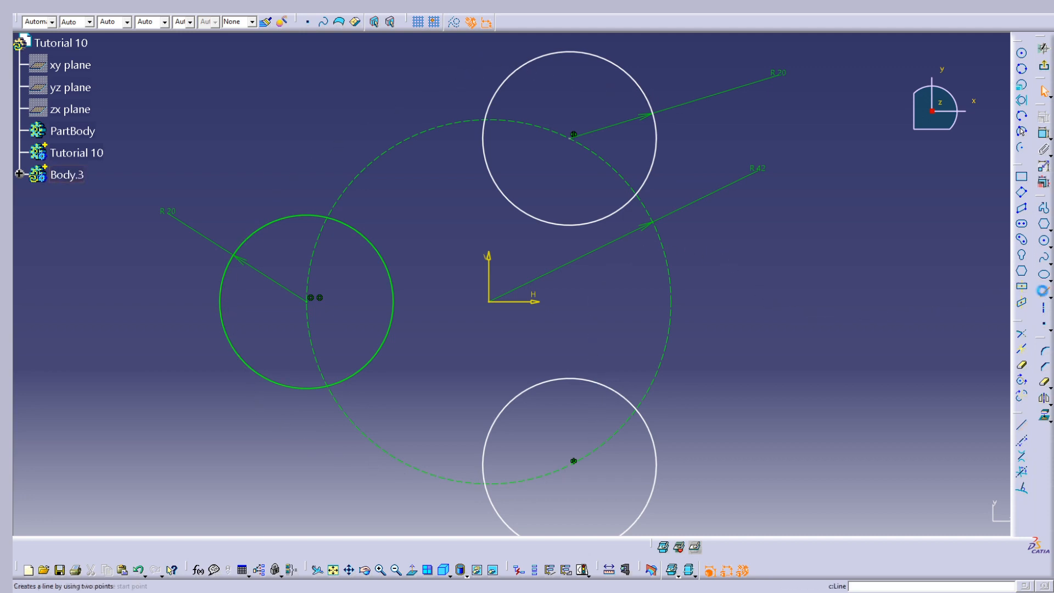
{"action": "left_click", "coordinate": [1043, 291]}
{"action": "left_click", "coordinate": [711, 158]}
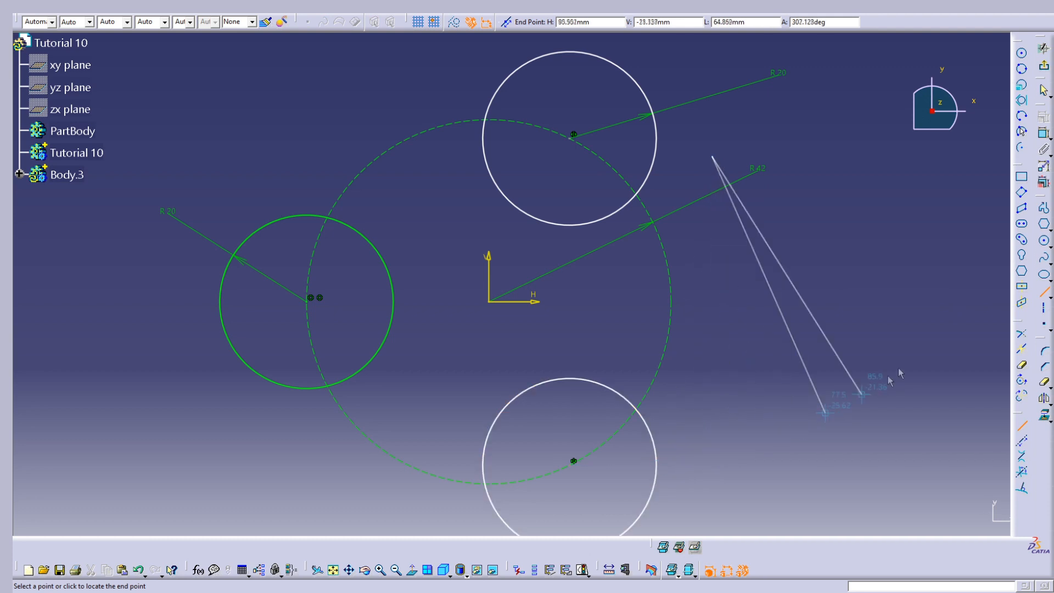
{"action": "key", "text": "Escape"}
Draw a vertical line joining the outer right edges of the upper and lower right circles
{"action": "left_click", "coordinate": [1043, 292]}
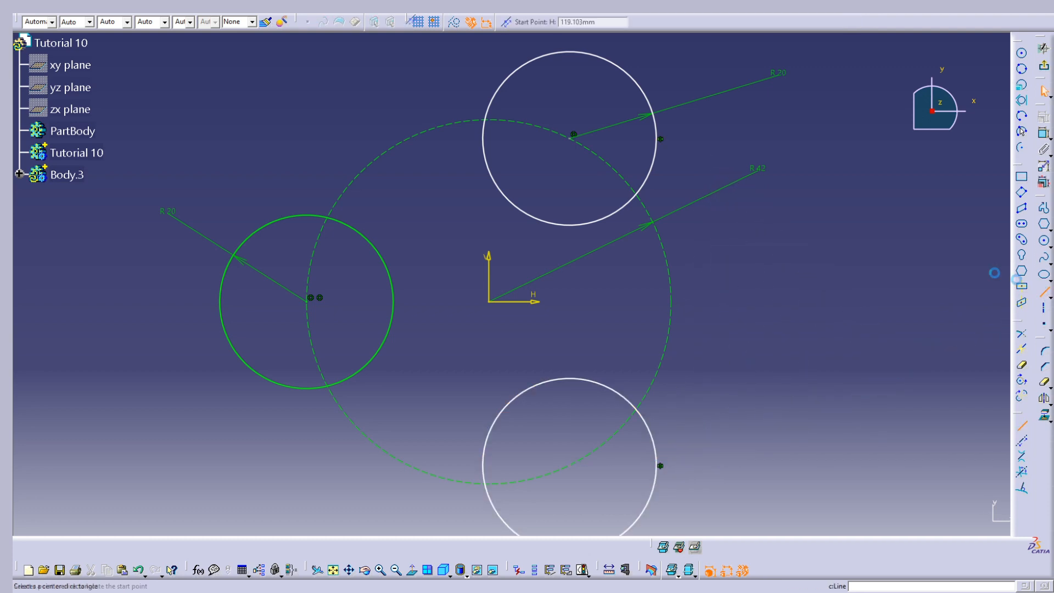
{"action": "left_click", "coordinate": [660, 130]}
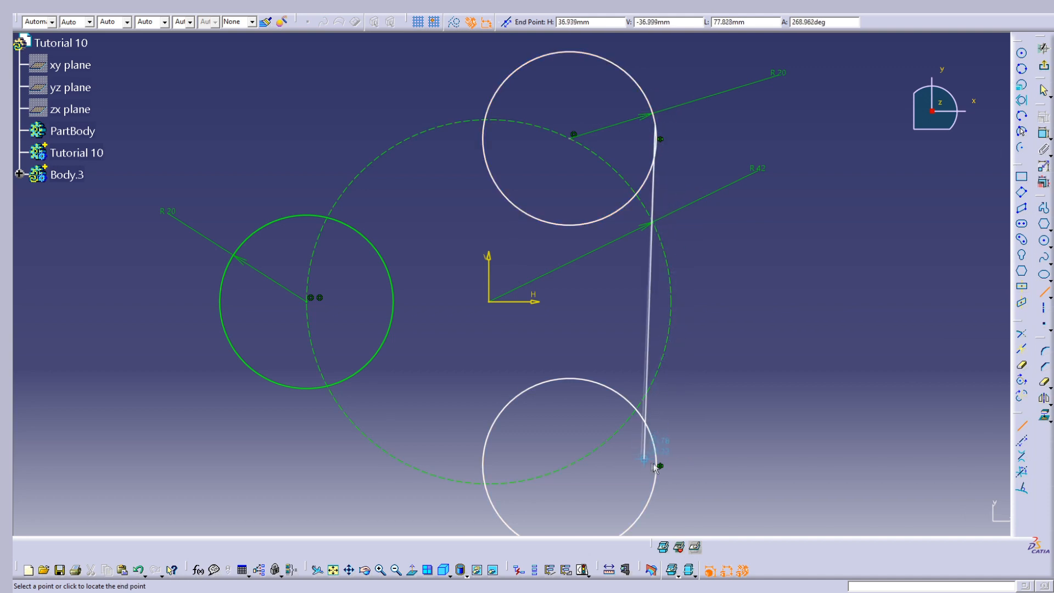
{"action": "left_click", "coordinate": [657, 448]}
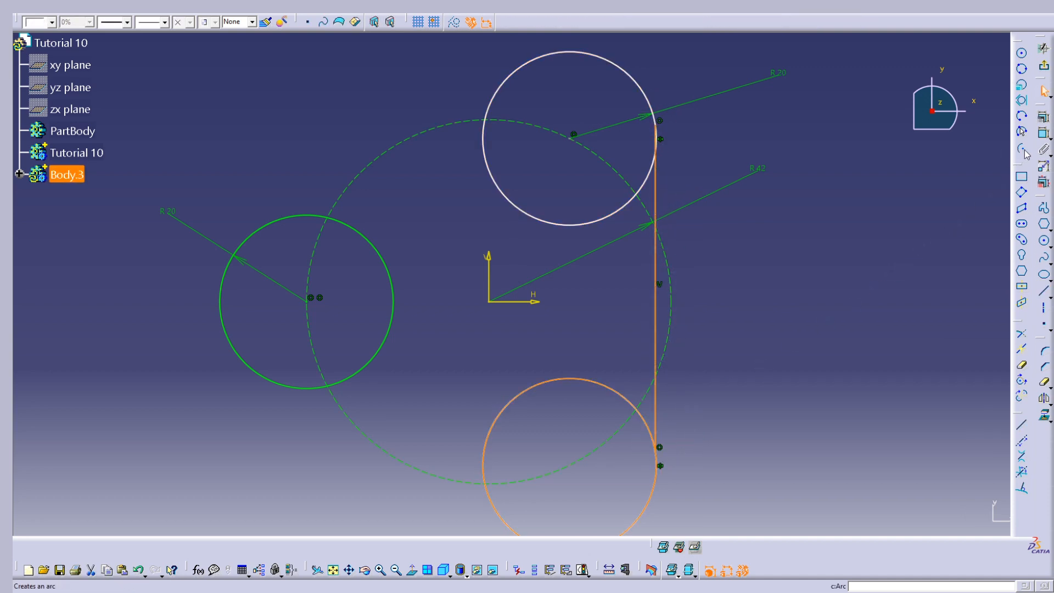
Constrain the vertical line to be tangent to both the lower and the upper right circle
{"action": "left_click", "coordinate": [1043, 117]}
{"action": "left_click", "coordinate": [942, 519]}
{"action": "left_click", "coordinate": [657, 177]}
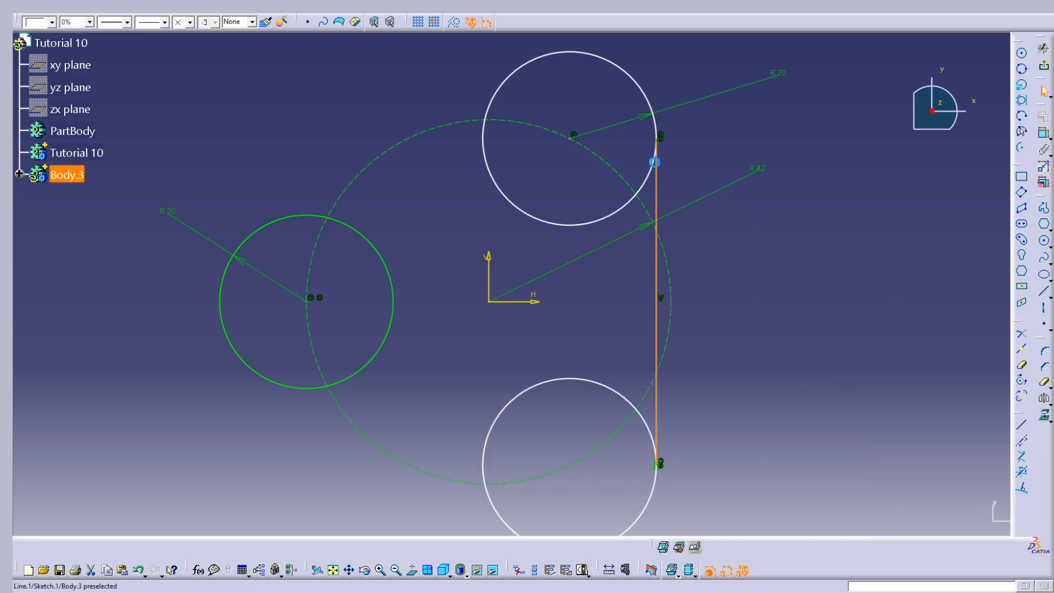
{"action": "left_click", "coordinate": [650, 100], "text": "ctrl"}
{"action": "left_click", "coordinate": [1042, 117]}
{"action": "left_click", "coordinate": [948, 488]}
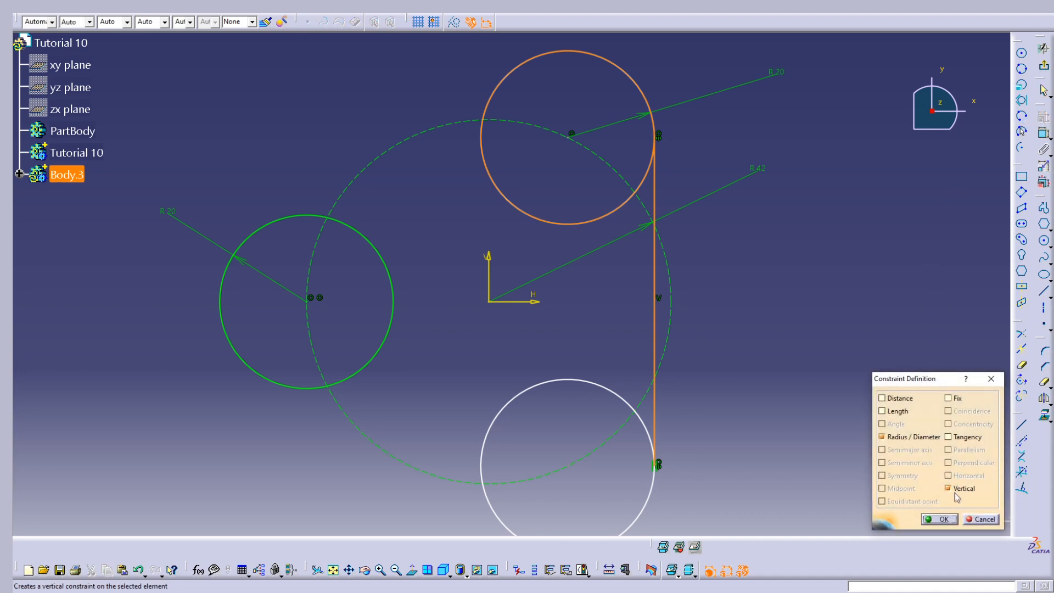
{"action": "left_click", "coordinate": [948, 437]}
{"action": "left_click", "coordinate": [940, 519]}
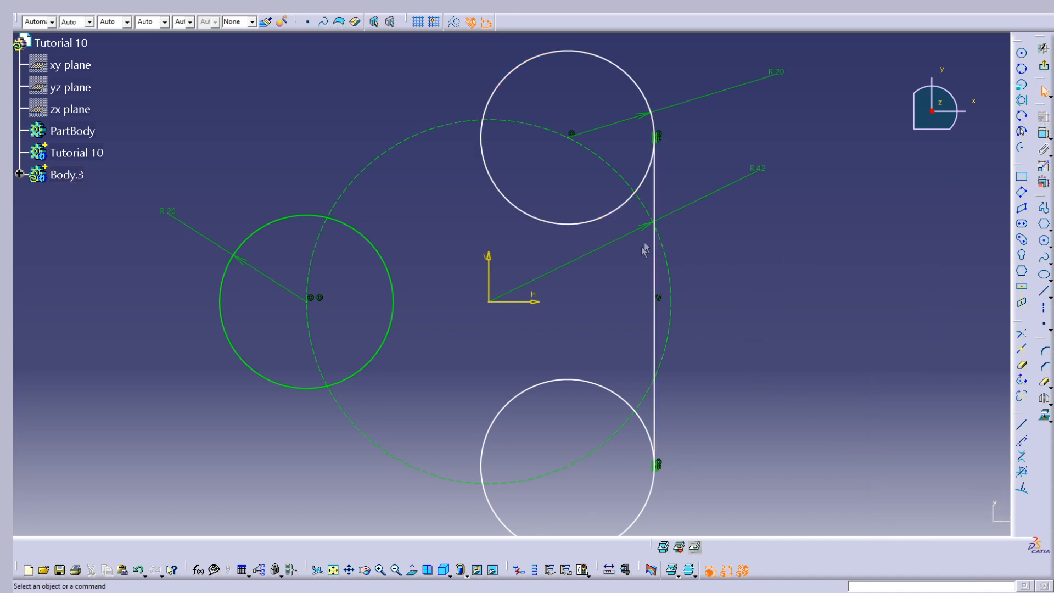
Draw a line joining the upper sides of the left and upper right circles, and constrain it tangent to both circles
{"action": "left_click", "coordinate": [1043, 291]}
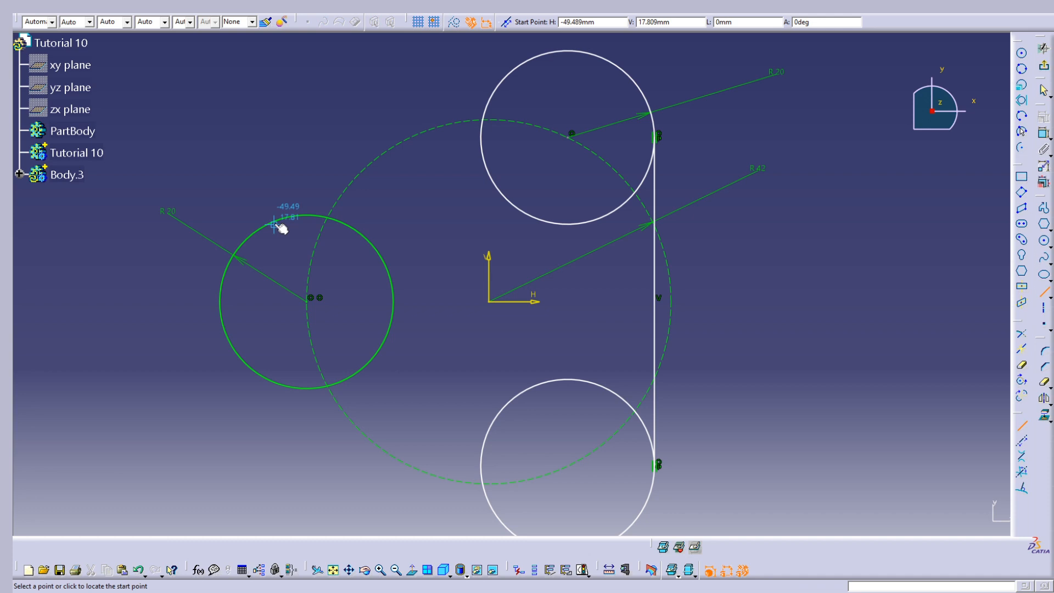
{"action": "left_click", "coordinate": [277, 220]}
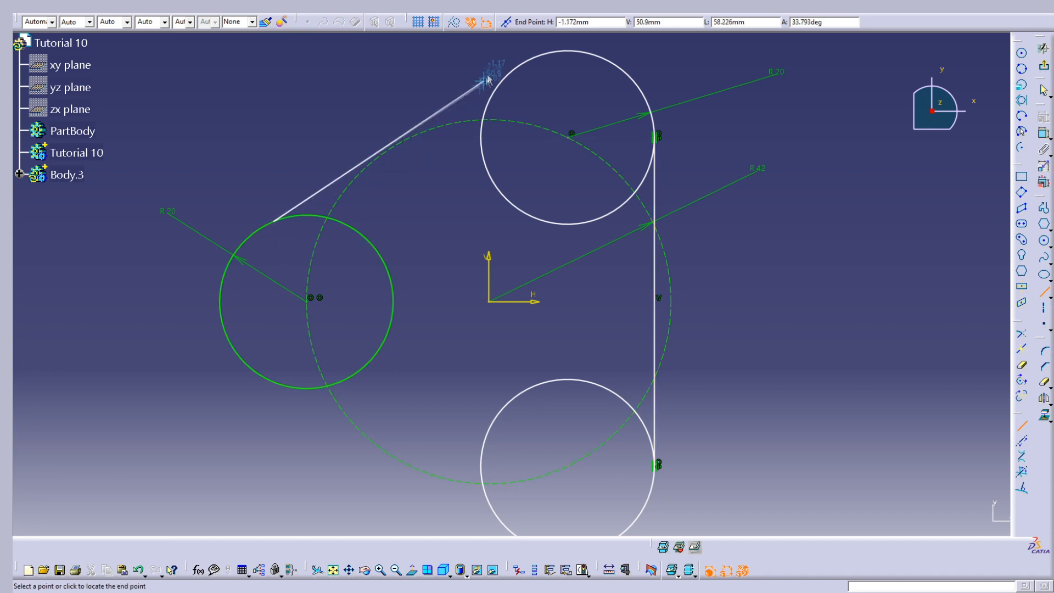
{"action": "left_click", "coordinate": [520, 65]}
{"action": "left_click", "coordinate": [901, 264]}
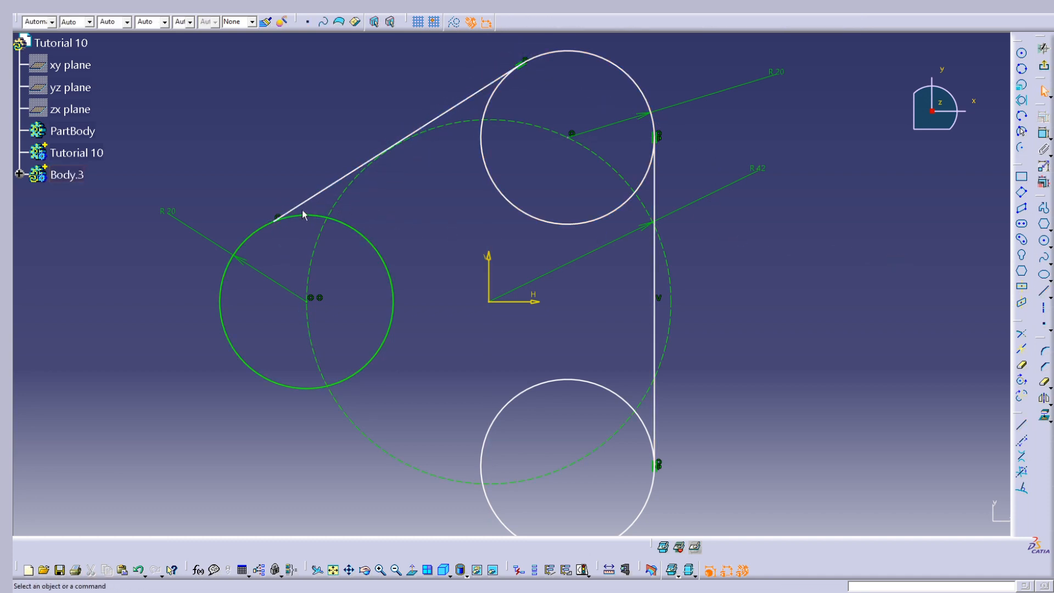
{"action": "left_click", "coordinate": [302, 202]}
{"action": "left_click", "coordinate": [663, 547]}
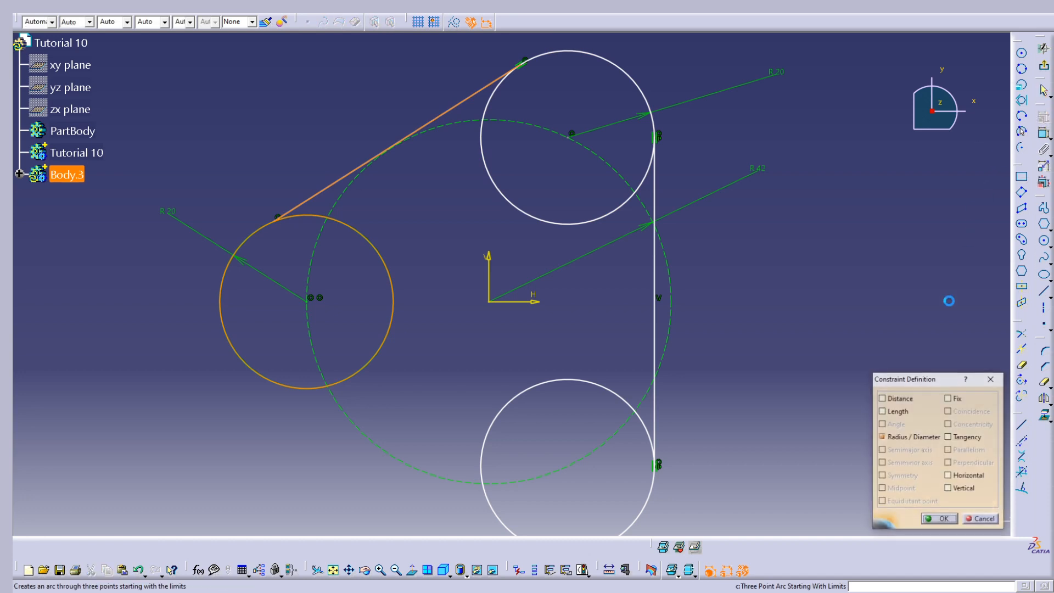
{"action": "left_click", "coordinate": [939, 518]}
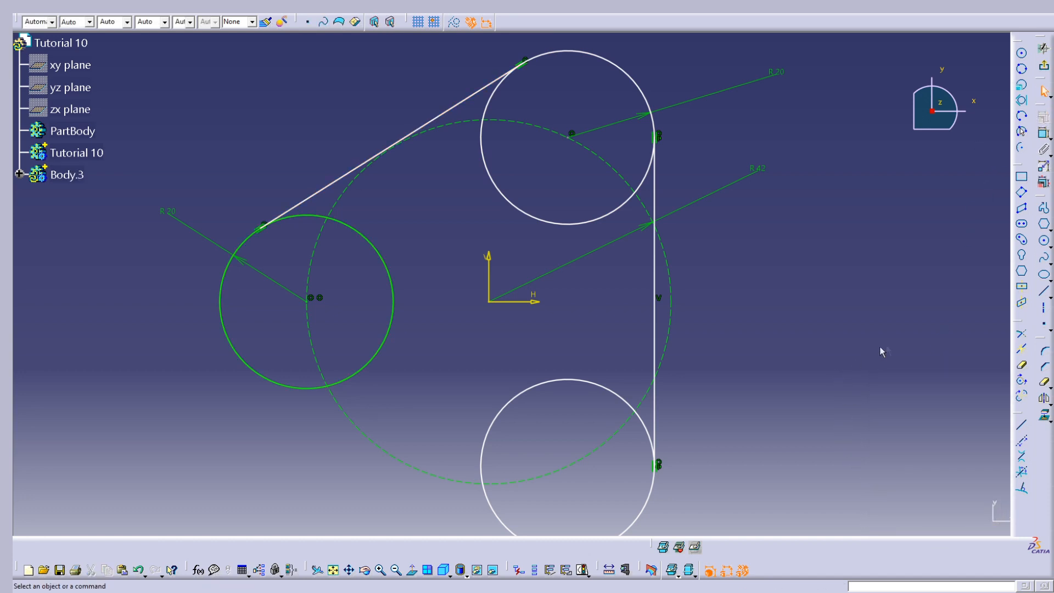
Draw a line from the underside of the lower right circle to the lower left edge of the left circle
{"action": "left_click", "coordinate": [1043, 291]}
{"action": "middle_click_drag", "start_coordinate": [624, 408], "coordinate": [653, 259]}
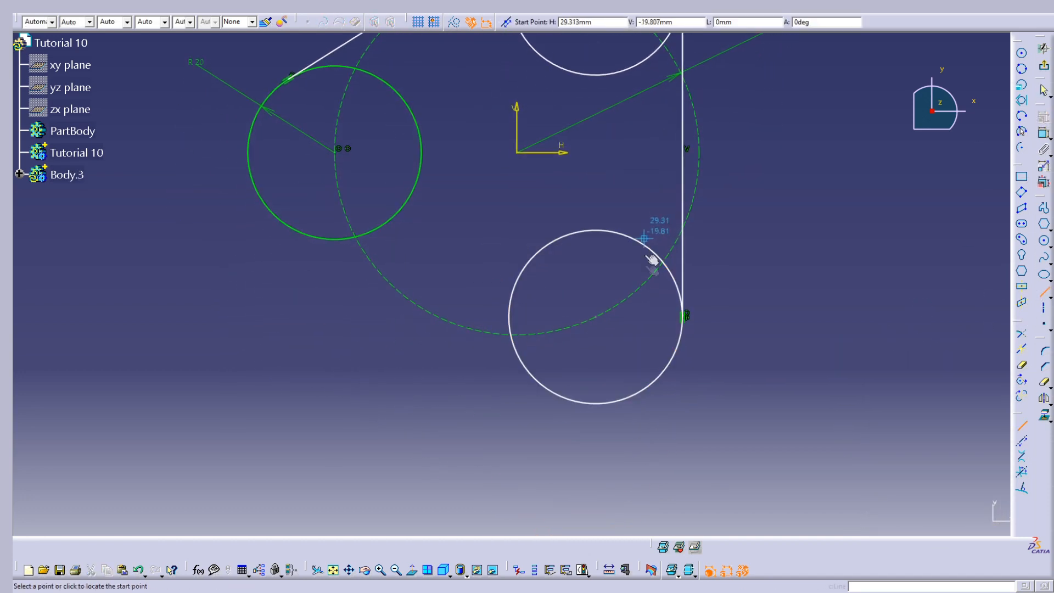
{"action": "left_click", "coordinate": [590, 404]}
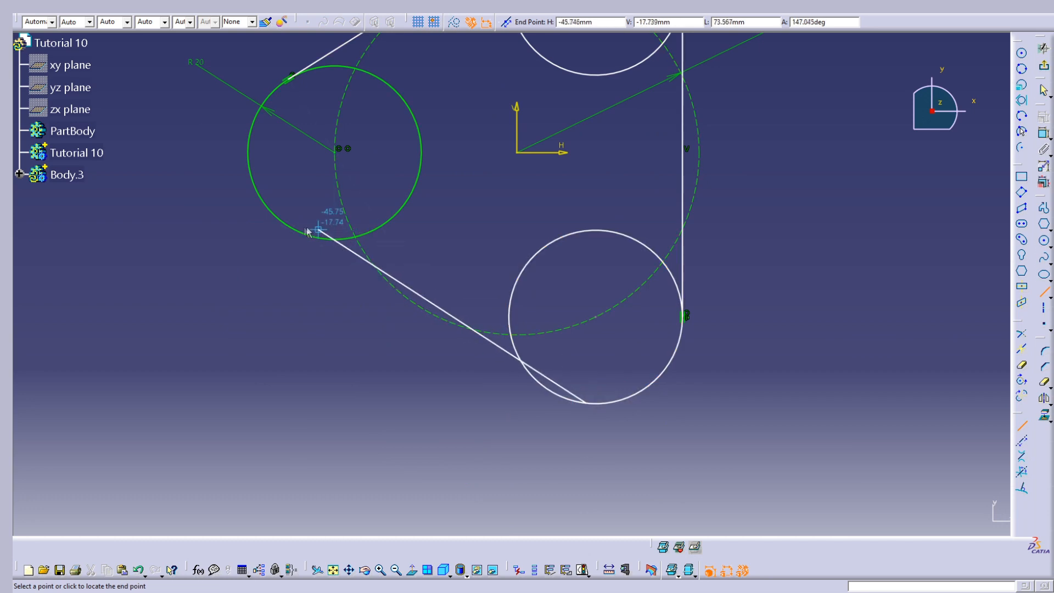
{"action": "left_click", "coordinate": [279, 217]}
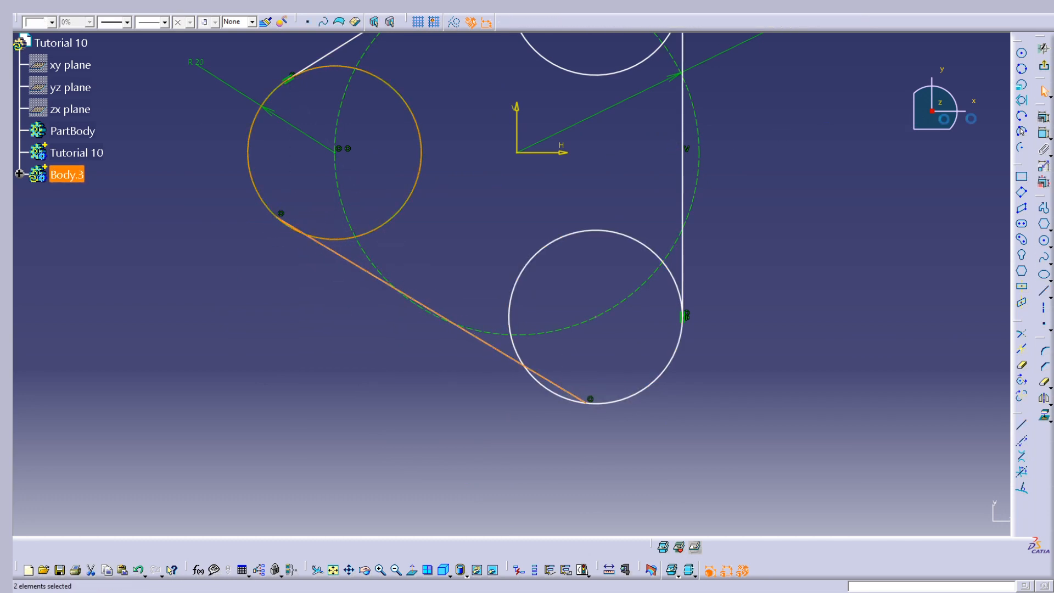
Constrain the lower slanted line to be tangent to both the left circle and the lower right circle
{"action": "left_click", "coordinate": [1043, 117]}
{"action": "left_click", "coordinate": [967, 437]}
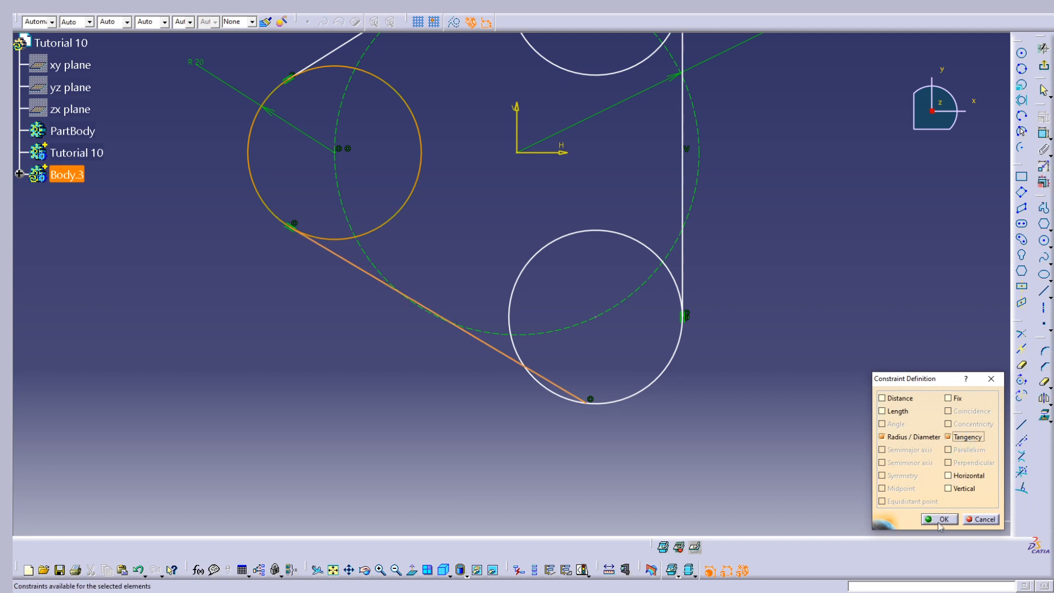
{"action": "left_click", "coordinate": [940, 519]}
{"action": "left_click", "coordinate": [630, 406], "text": "ctrl"}
{"action": "left_click", "coordinate": [1043, 117]}
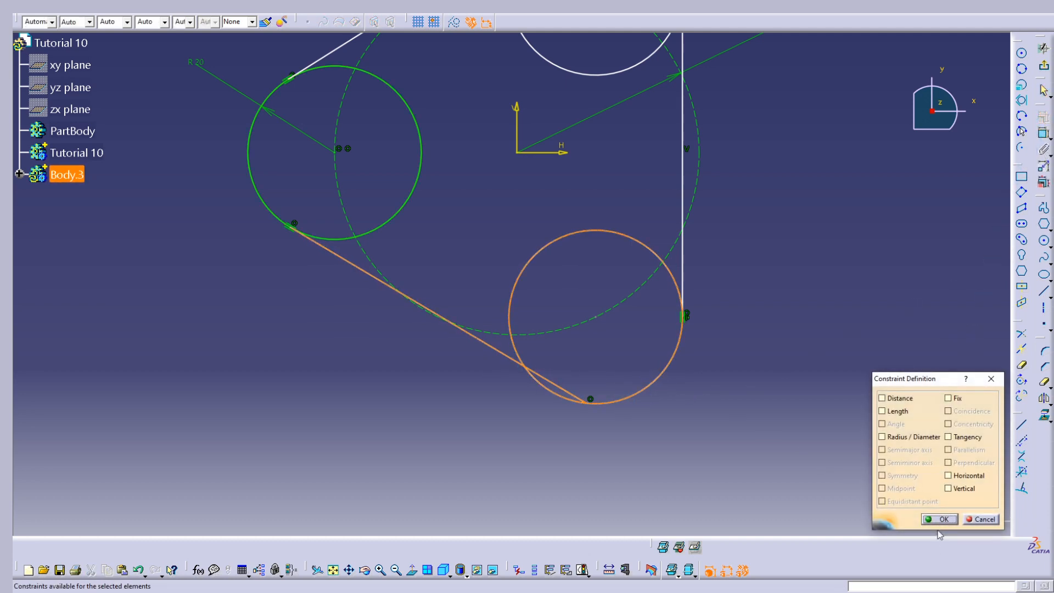
{"action": "left_click", "coordinate": [940, 519]}
{"action": "left_click", "coordinate": [559, 387]}
{"action": "left_click", "coordinate": [631, 392], "text": "ctrl"}
{"action": "left_click", "coordinate": [1043, 117]}
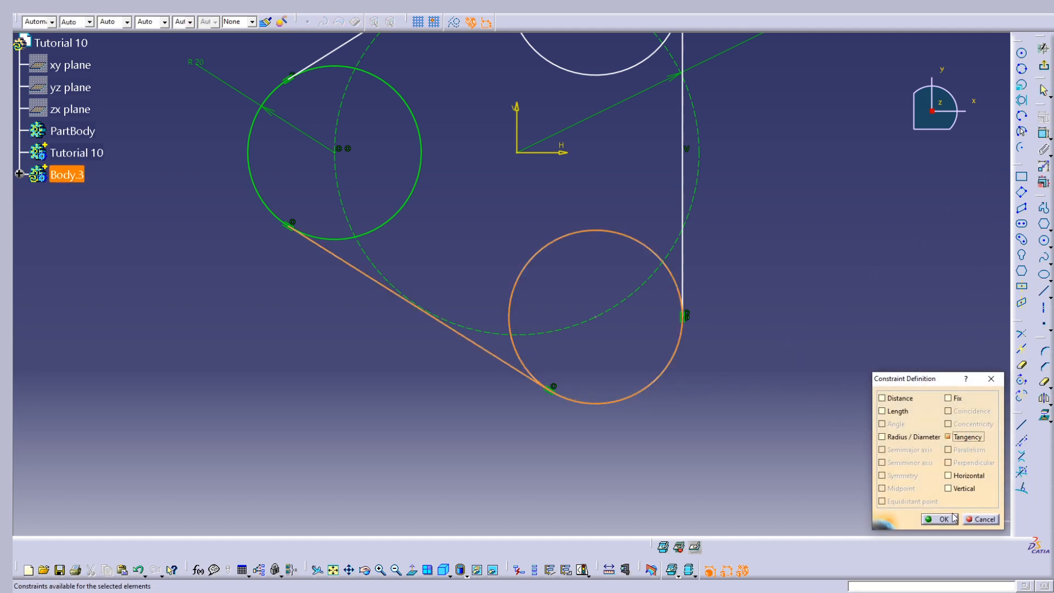
{"action": "left_click", "coordinate": [941, 519]}
Constrain the vertical line to be tangent to the 42 mm radius construction circle
{"action": "left_click", "coordinate": [675, 302]}
{"action": "left_click", "coordinate": [1020, 130]}
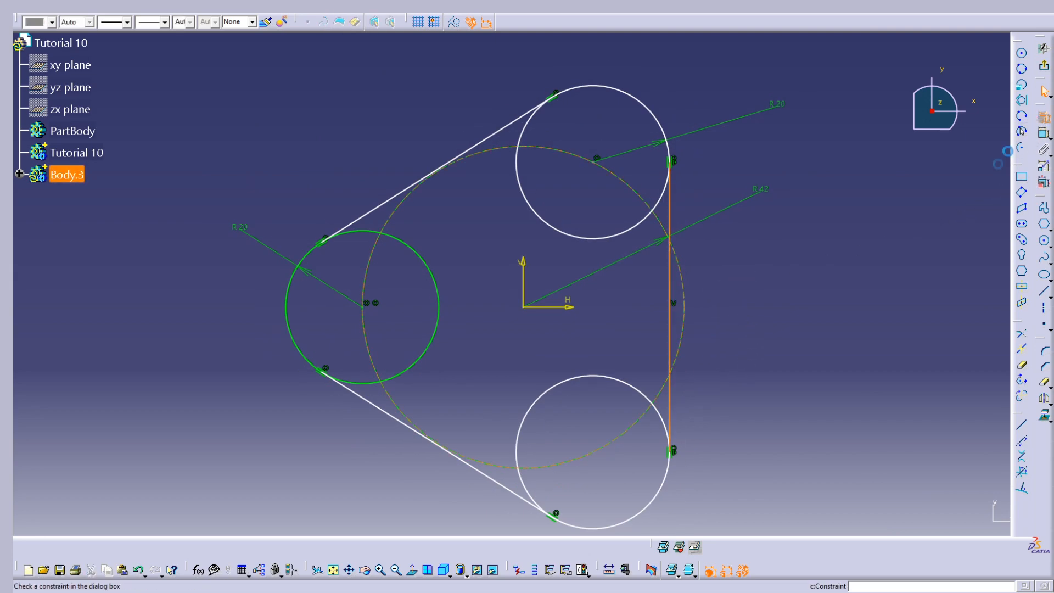
{"action": "left_click", "coordinate": [959, 437]}
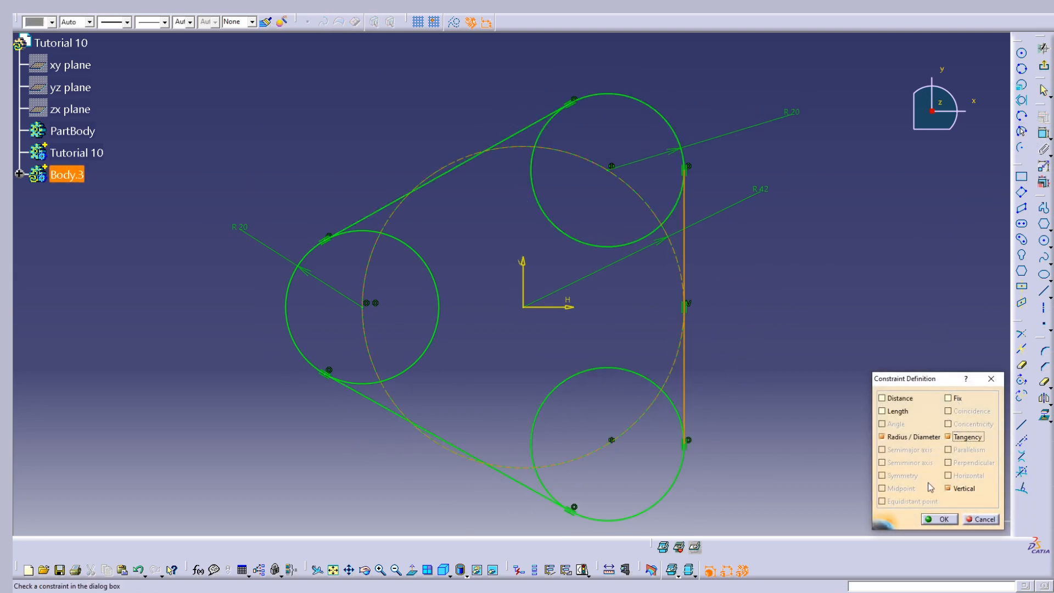
{"action": "left_click", "coordinate": [941, 519]}
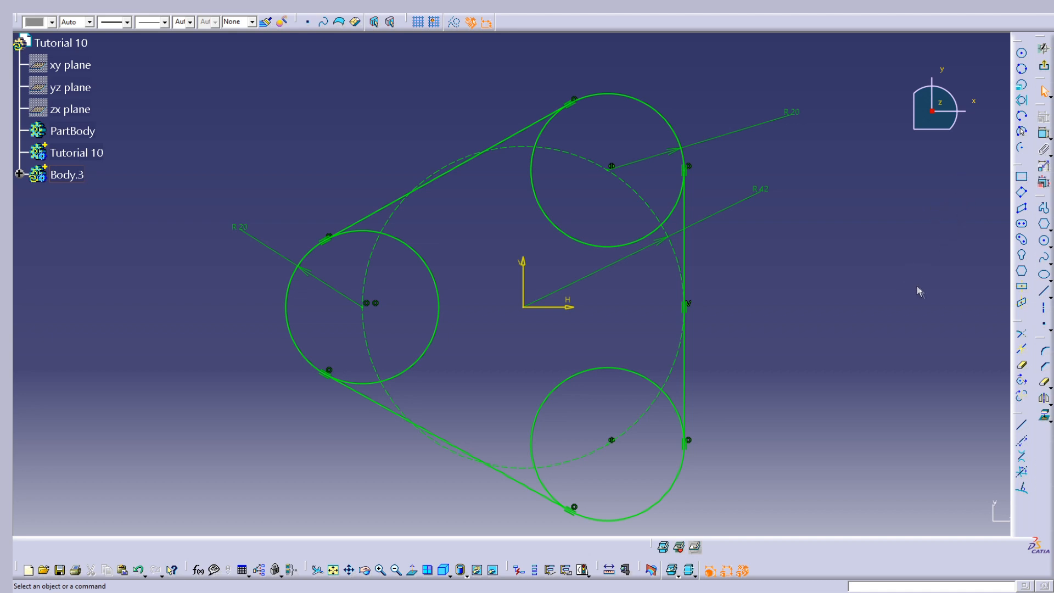
Quick-trim the inner arcs of the three circles to leave only the outer rounded-triangle outline, and exit the sketch
{"action": "left_click", "coordinate": [1022, 368]}
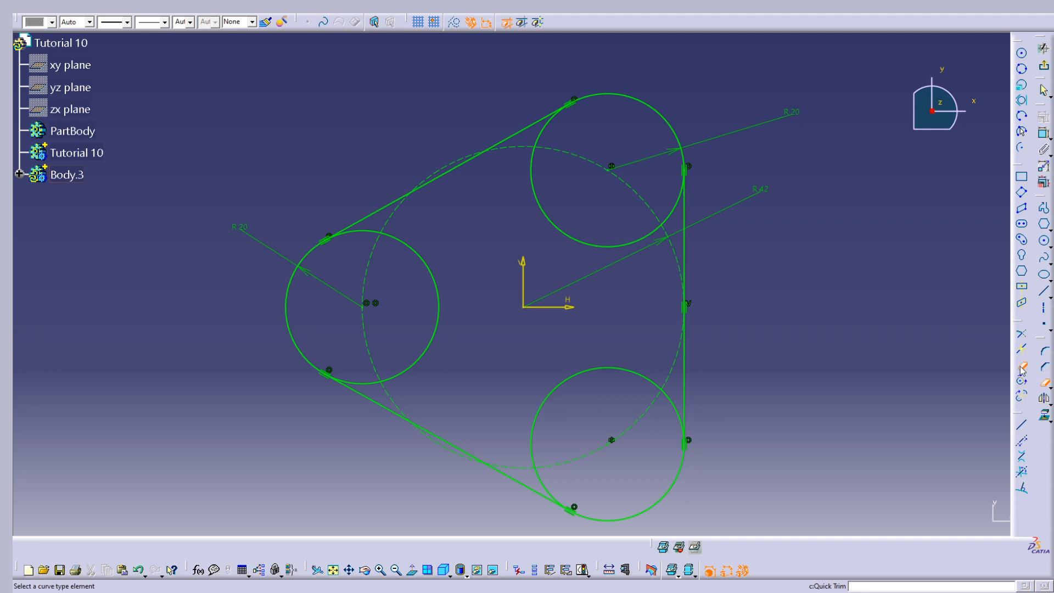
{"action": "left_click", "coordinate": [675, 409]}
{"action": "left_click", "coordinate": [602, 373]}
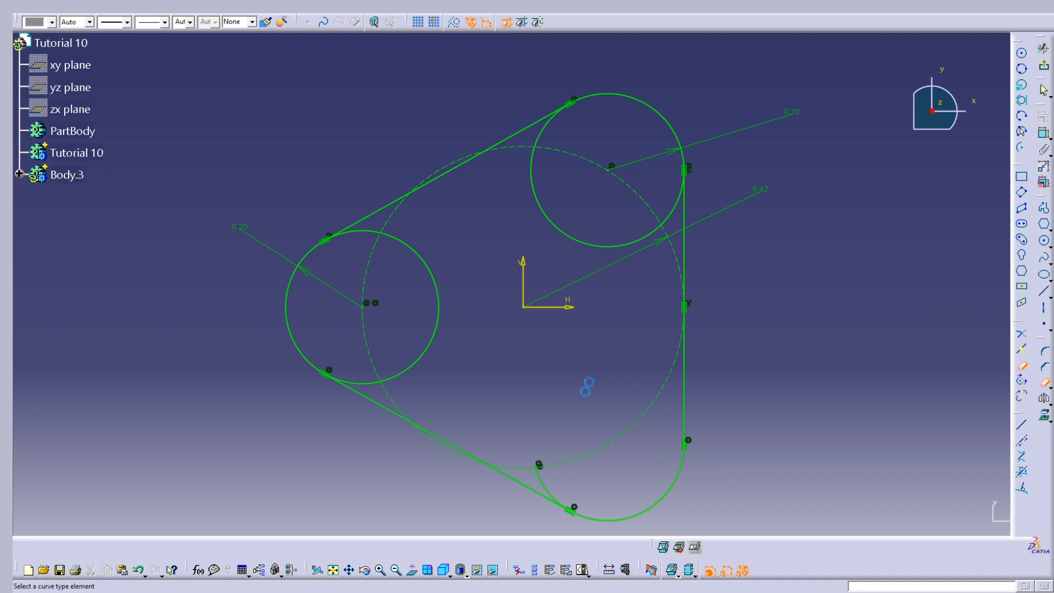
{"action": "left_click", "coordinate": [369, 230]}
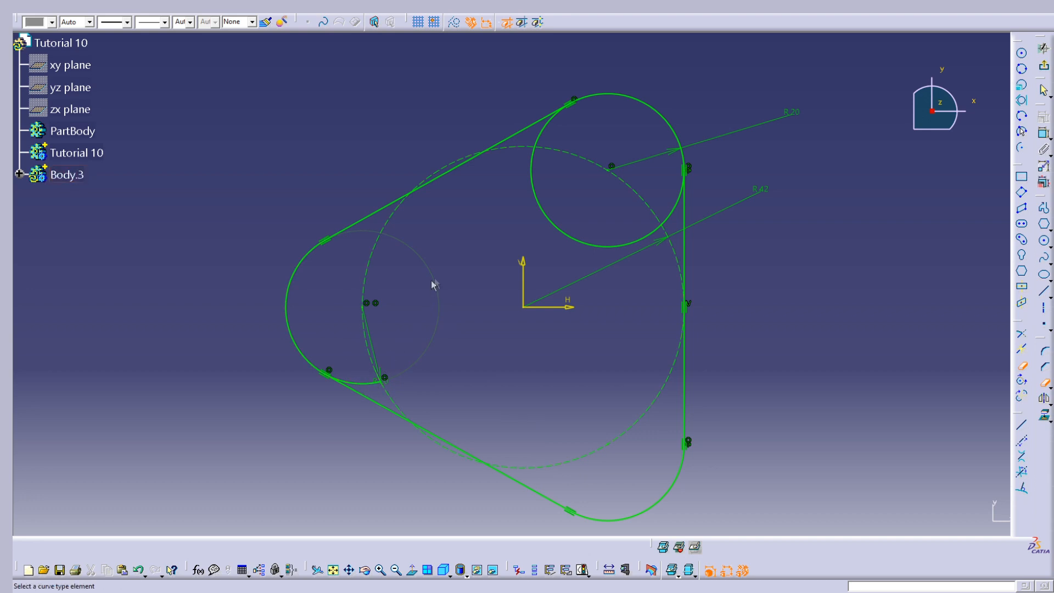
{"action": "left_click", "coordinate": [368, 386]}
{"action": "left_click", "coordinate": [537, 169]}
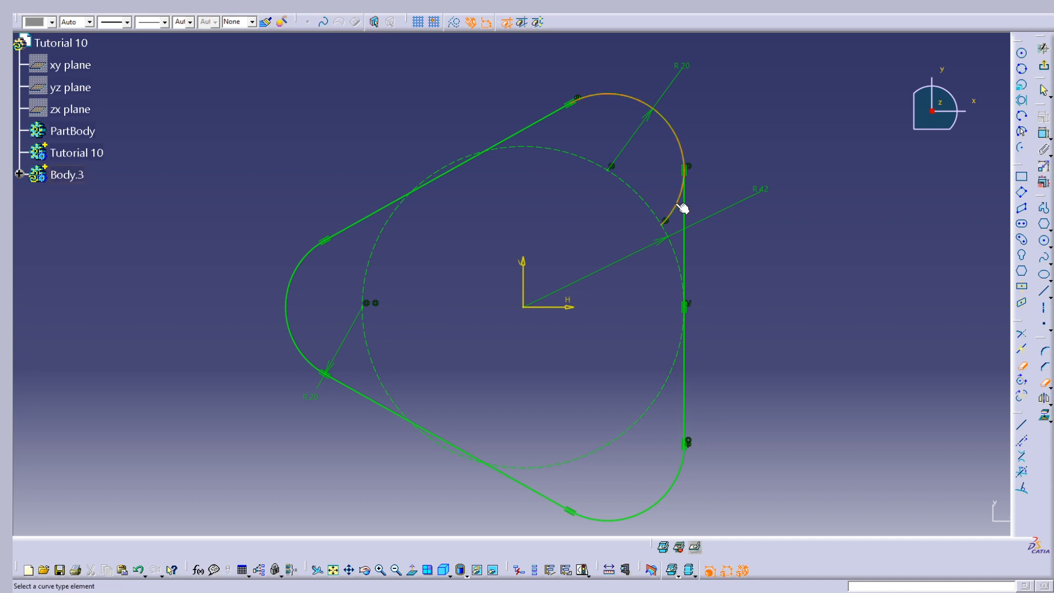
{"action": "left_click", "coordinate": [1043, 51]}
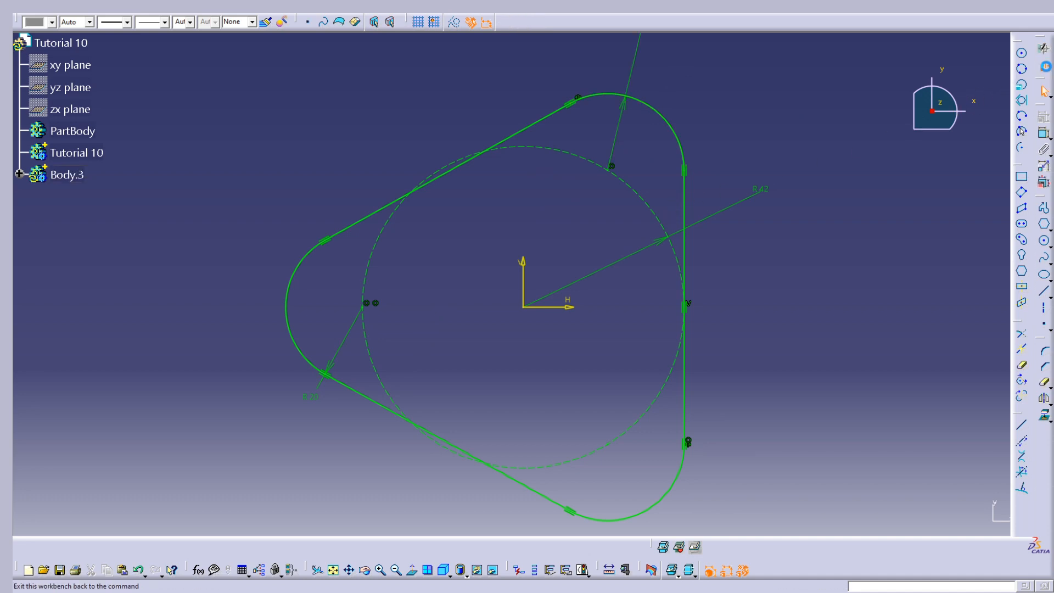
{"action": "mouse_move", "coordinate": [727, 257]}
{"action": "middle_mouse_down"}
{"action": "mouse_move", "coordinate": [367, 339]}
{"action": "mouse_move", "coordinate": [675, 332]}
{"action": "mouse_move", "coordinate": [487, 344]}
{"action": "mouse_move", "coordinate": [585, 361]}
{"action": "middle_mouse_up"}
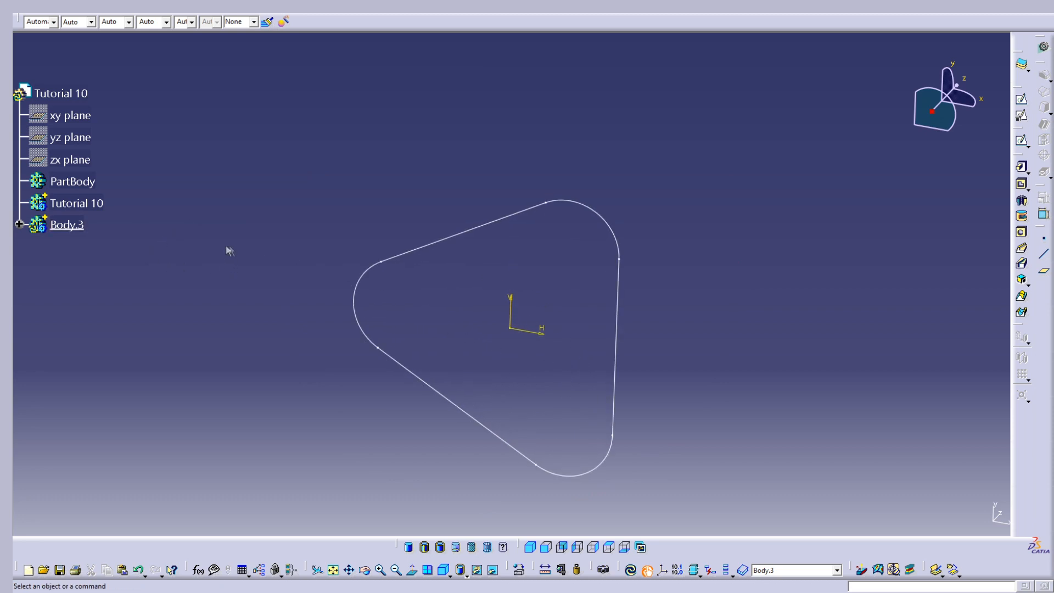
Insert a new body and paste a copy of the rounded-triangle sketch from Body.3 into it
{"action": "left_click", "coordinate": [232, 18]}
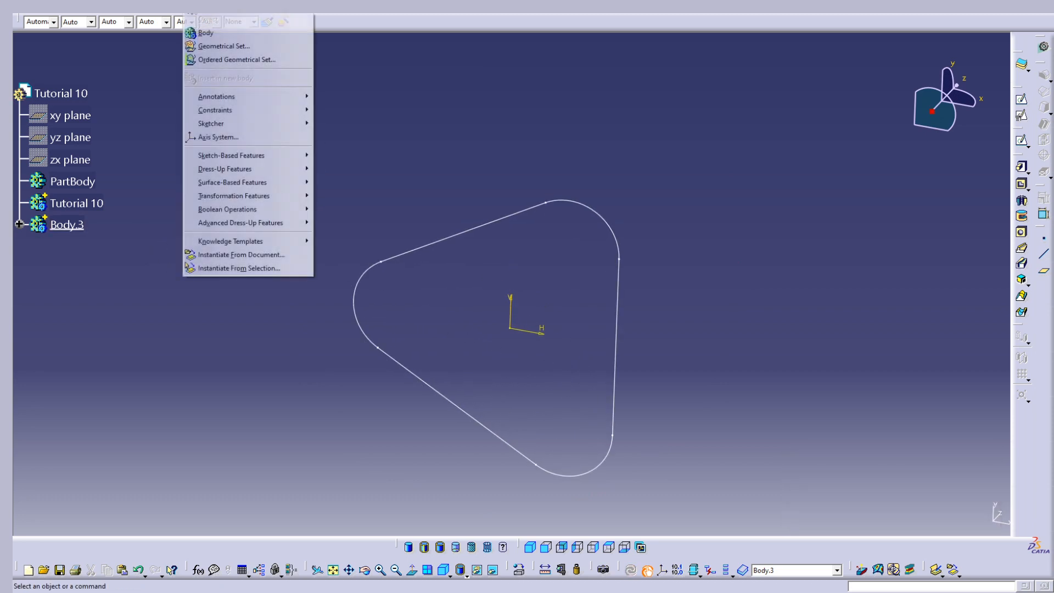
{"action": "left_click", "coordinate": [203, 31]}
{"action": "left_click", "coordinate": [20, 224]}
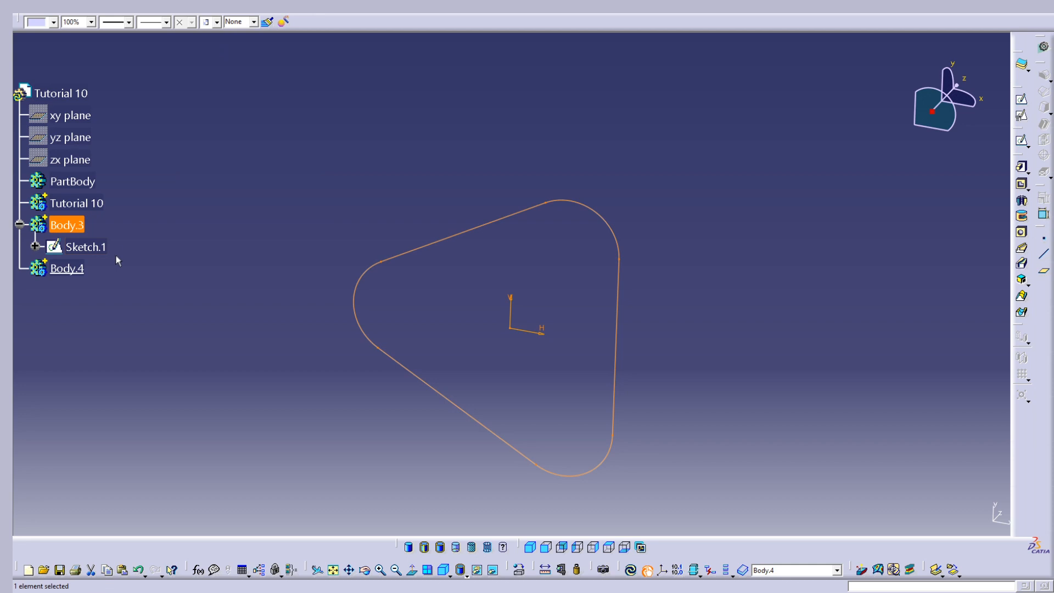
{"action": "right_click", "coordinate": [82, 246]}
{"action": "left_click", "coordinate": [124, 360]}
{"action": "right_click", "coordinate": [66, 268]}
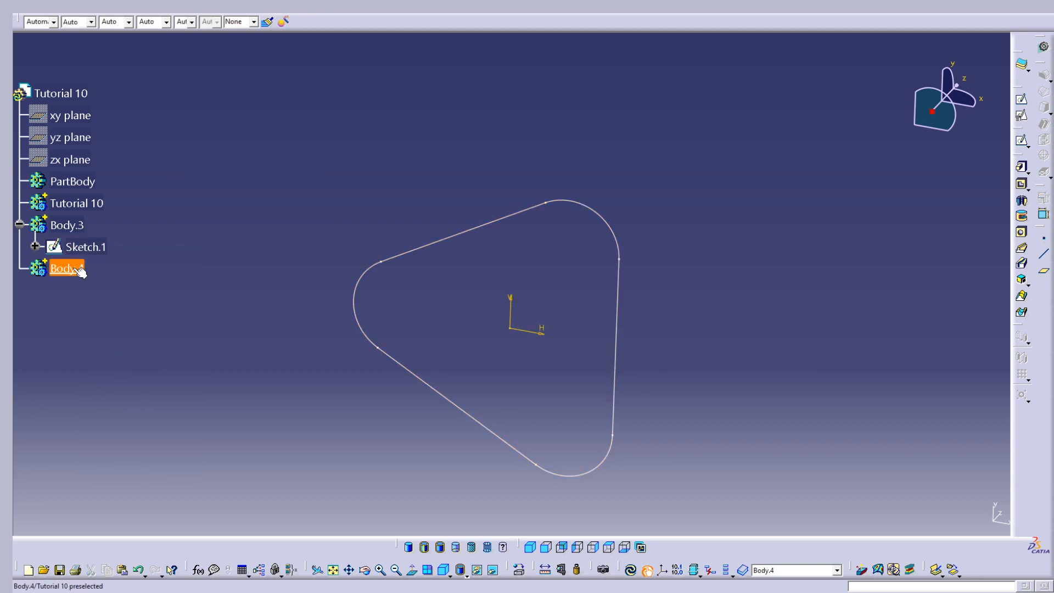
{"action": "left_click", "coordinate": [93, 391]}
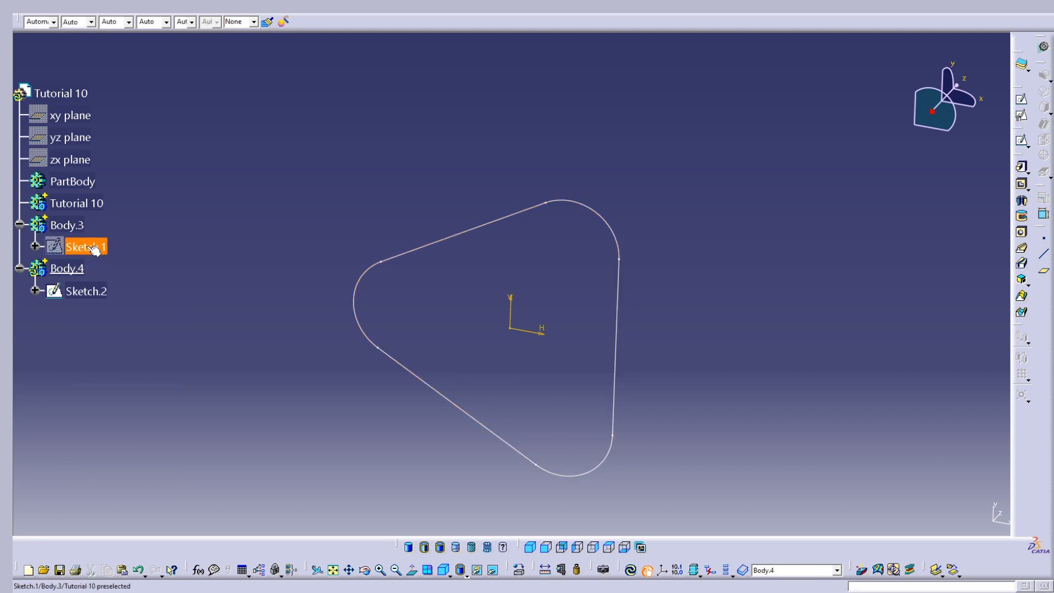
Open the copied sketch for editing and draw a hexagon about 50 mm across flats, centred on the origin
{"action": "double_click", "coordinate": [102, 292]}
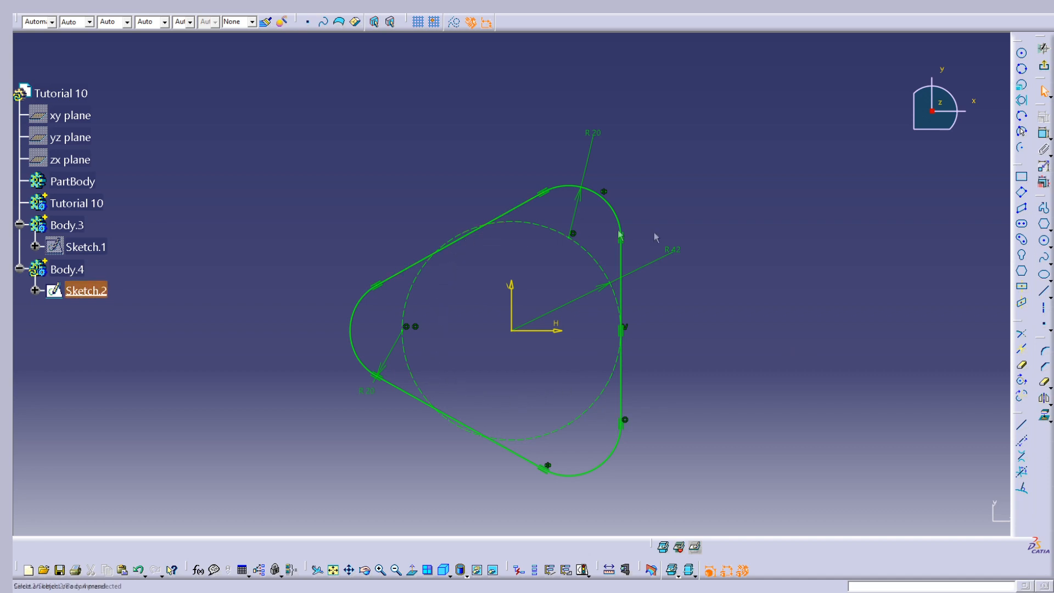
{"action": "left_click", "coordinate": [1045, 226]}
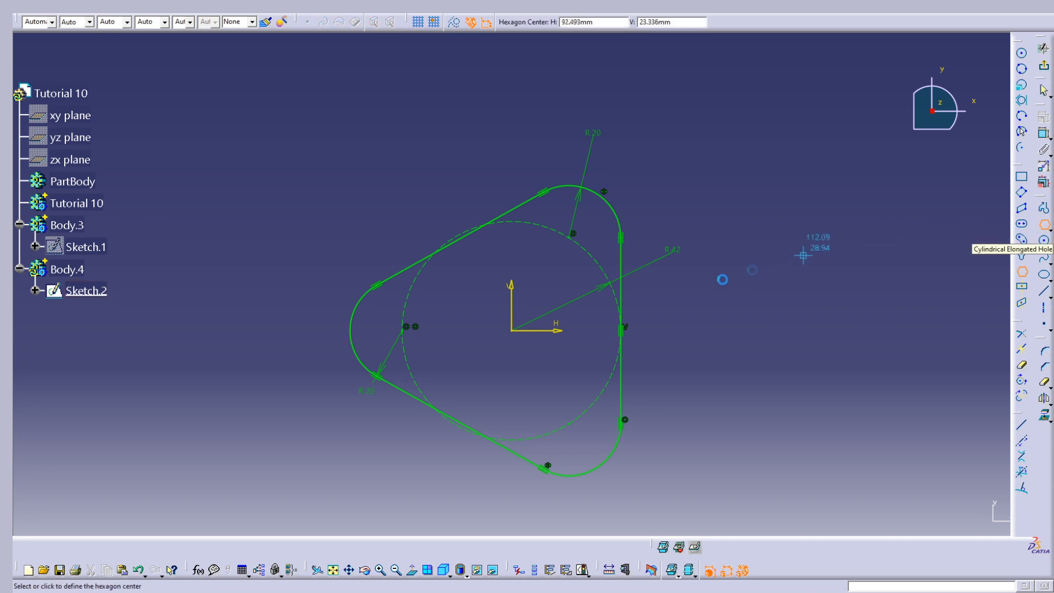
{"action": "left_click", "coordinate": [515, 330]}
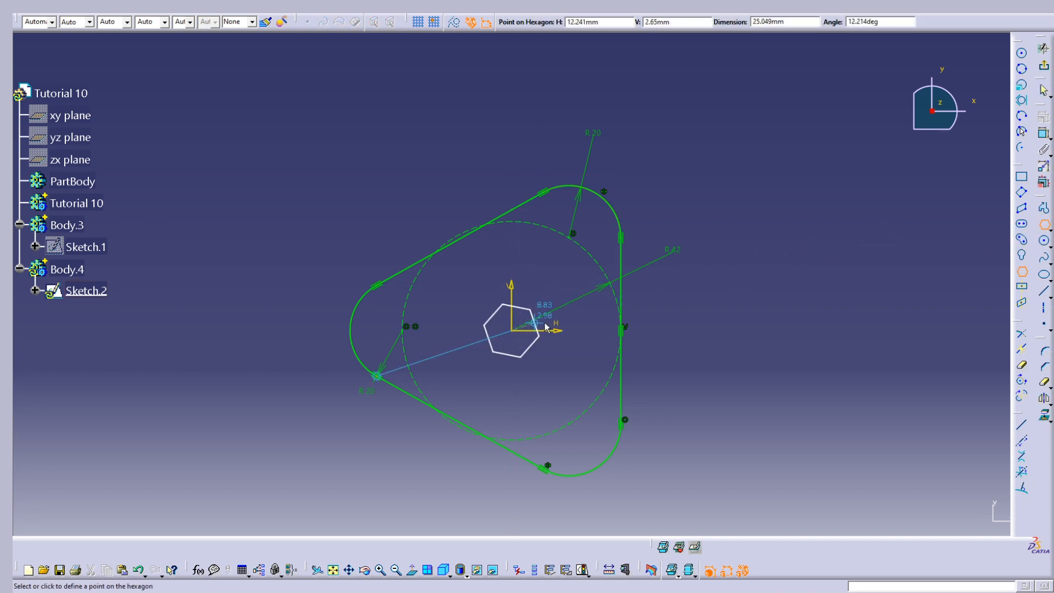
{"action": "left_click", "coordinate": [568, 302]}
{"action": "mouse_move", "coordinate": [724, 283]}
{"action": "middle_mouse_down"}
{"action": "mouse_move", "coordinate": [736, 264]}
{"action": "mouse_move", "coordinate": [670, 219]}
{"action": "middle_mouse_up"}
Constrain the hexagon's top edge to be horizontal
{"action": "right_click", "coordinate": [597, 197]}
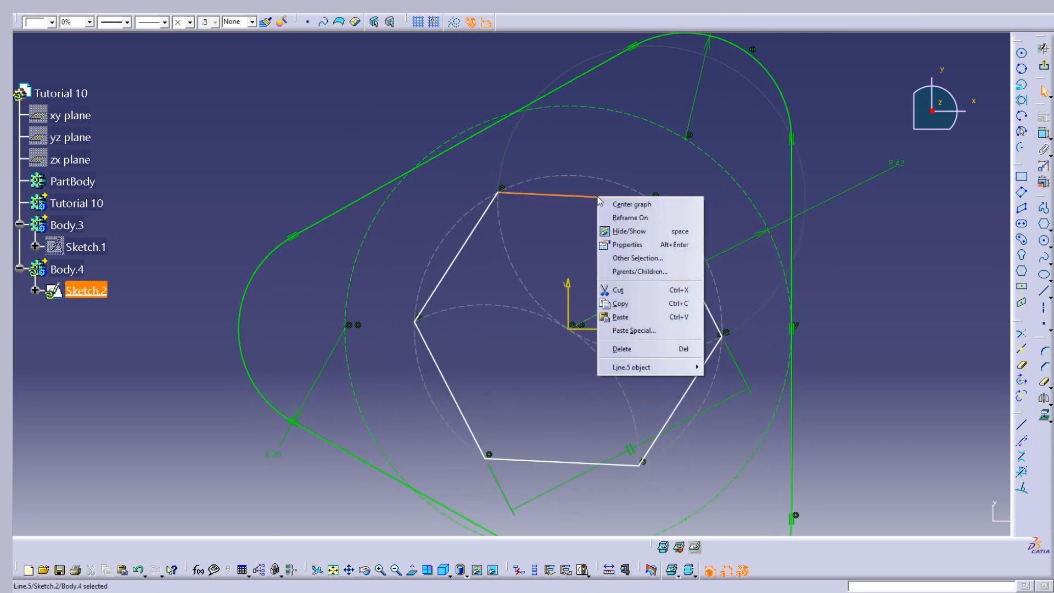
{"action": "mouse_move", "coordinate": [693, 368]}
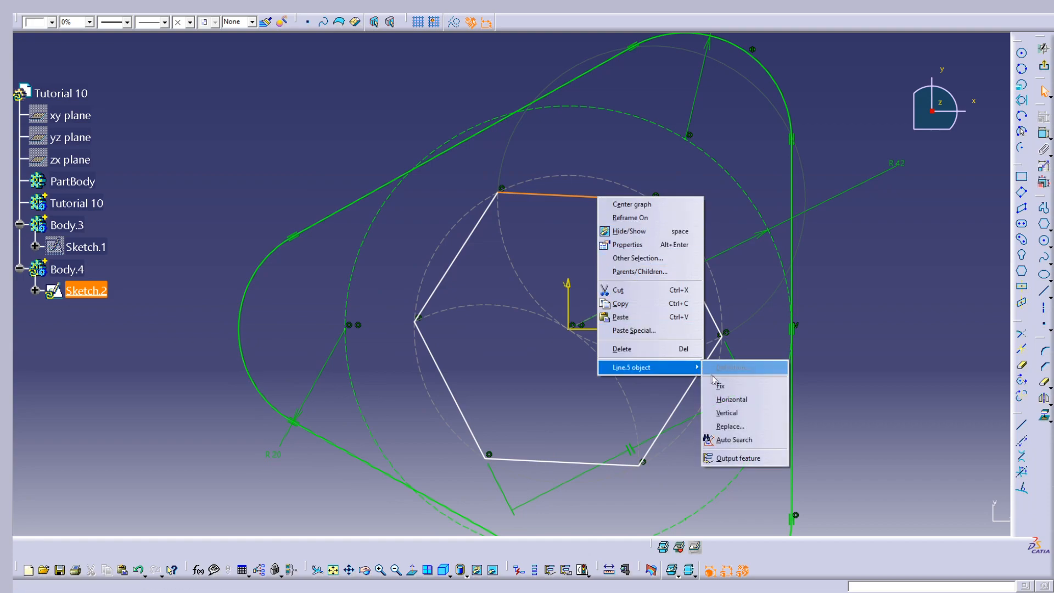
{"action": "left_click", "coordinate": [736, 404]}
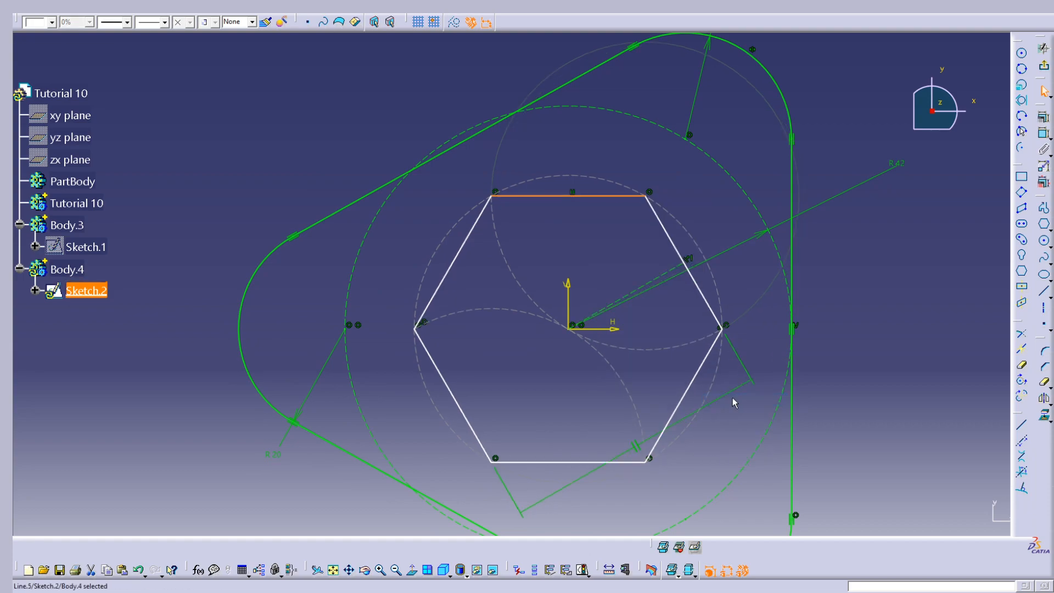
{"action": "left_click", "coordinate": [832, 299]}
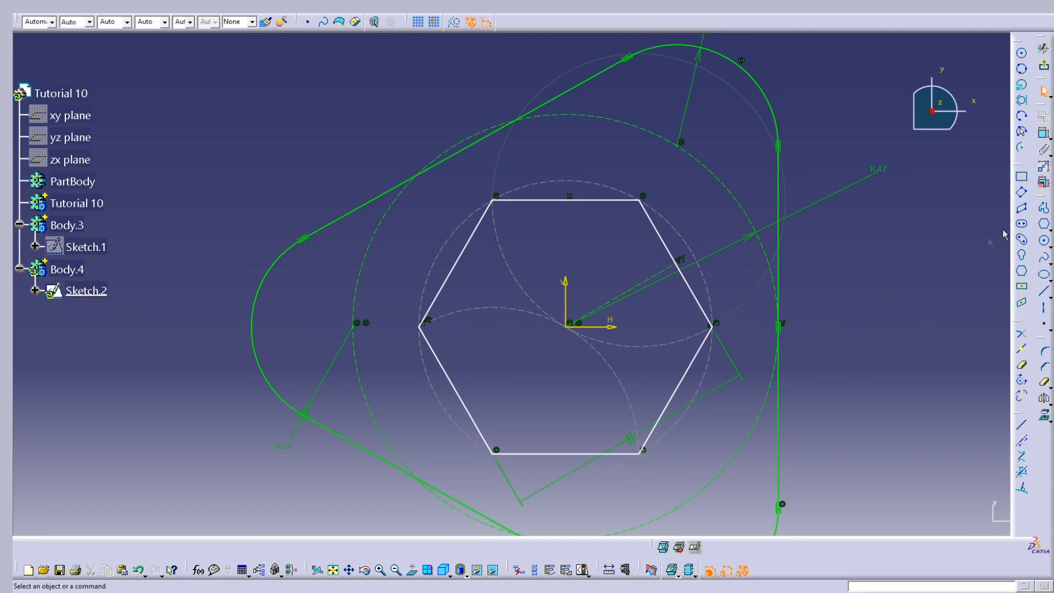
Dimension the distance between the hexagon's top and bottom edges, placing the dimension to the left of the profile
{"action": "left_click", "coordinate": [1021, 131]}
{"action": "left_click", "coordinate": [545, 199]}
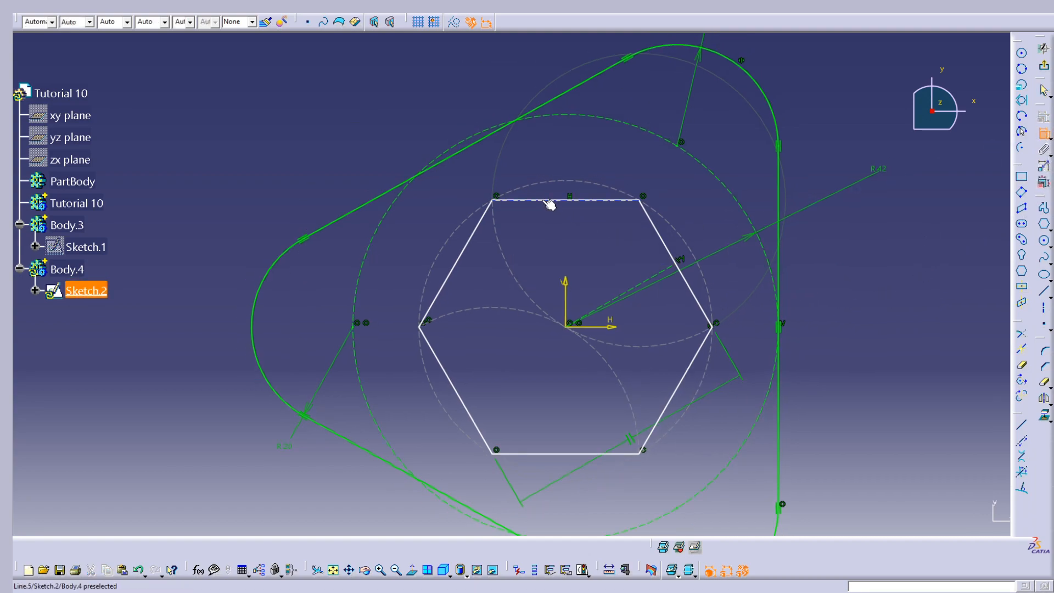
{"action": "left_click", "coordinate": [538, 454]}
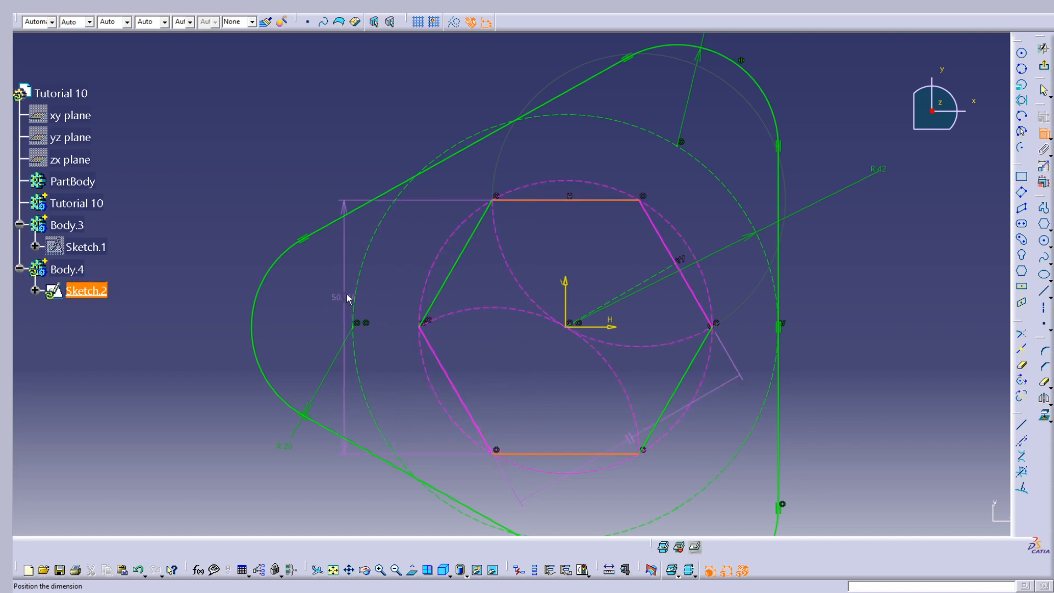
{"action": "middle_click_drag", "start_coordinate": [349, 296], "coordinate": [363, 313]}
{"action": "left_click", "coordinate": [239, 285]}
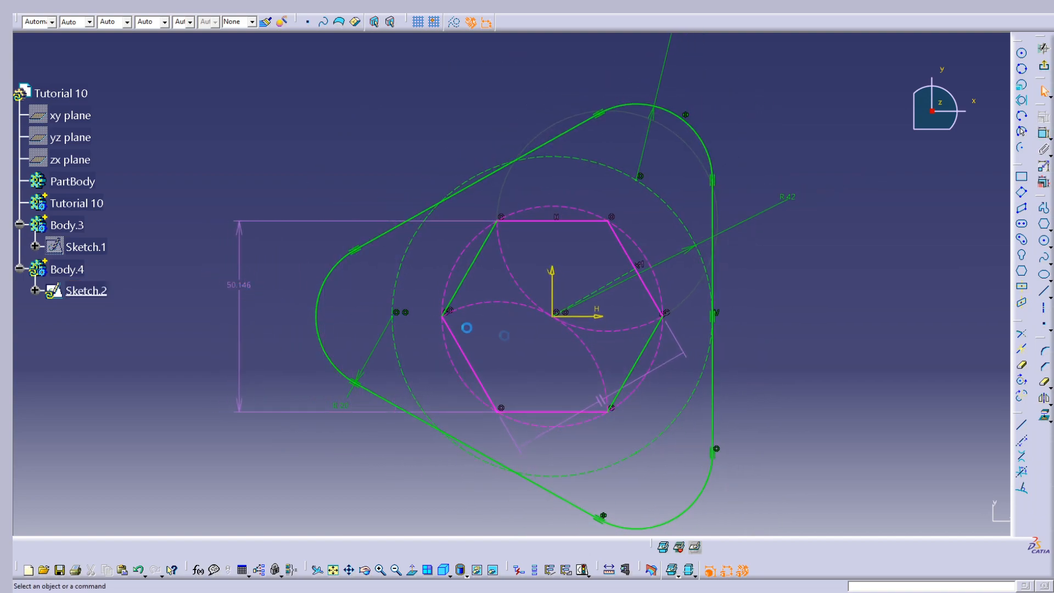
{"action": "key", "text": "Escape"}
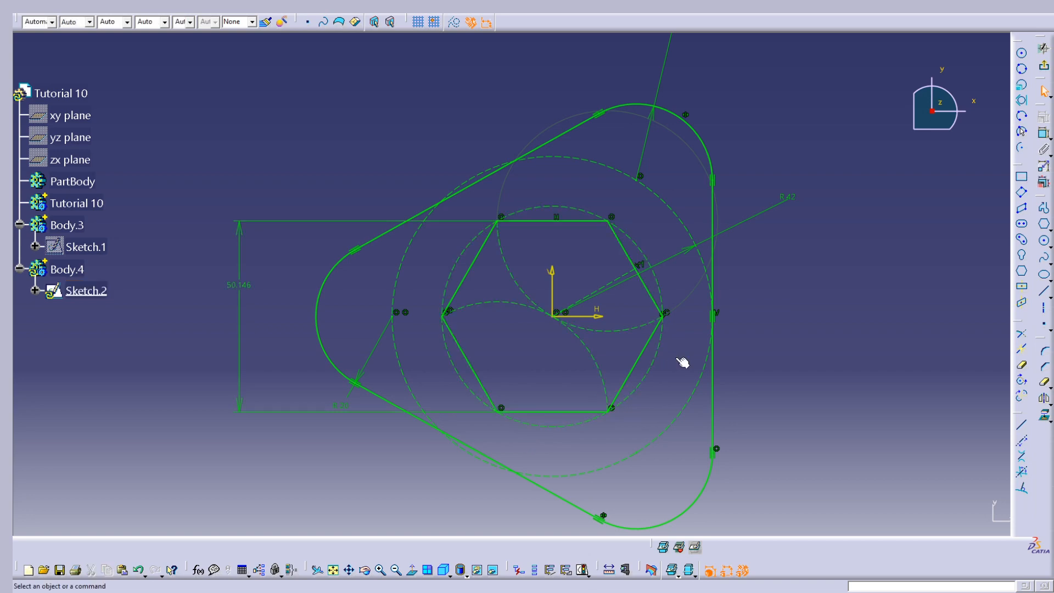
Set the distance between the hexagon's top and bottom edges to 54 mm
{"action": "double_click", "coordinate": [245, 289]}
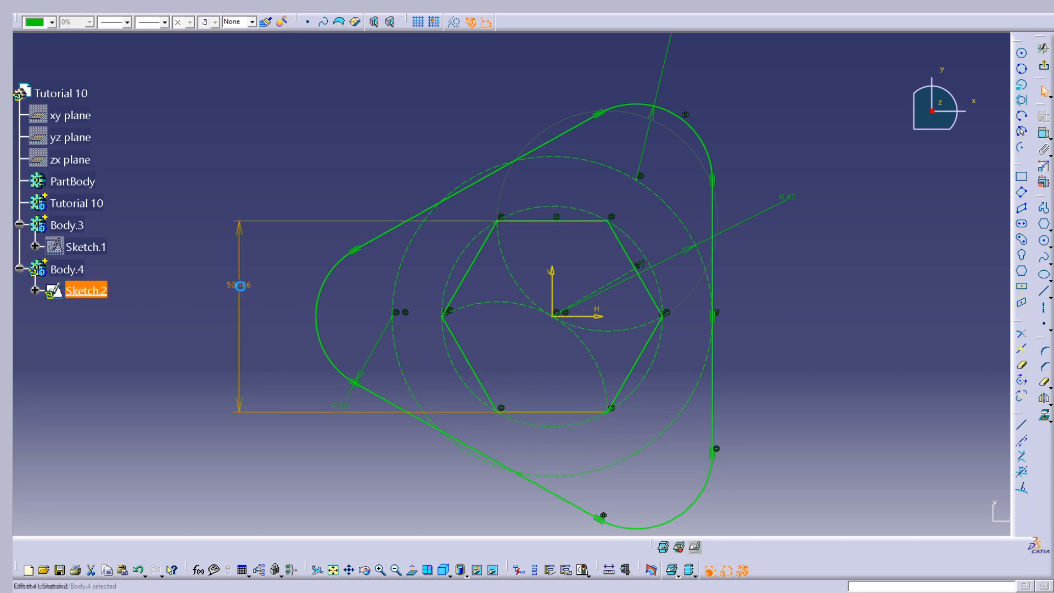
{"action": "type", "text": "54mm"}
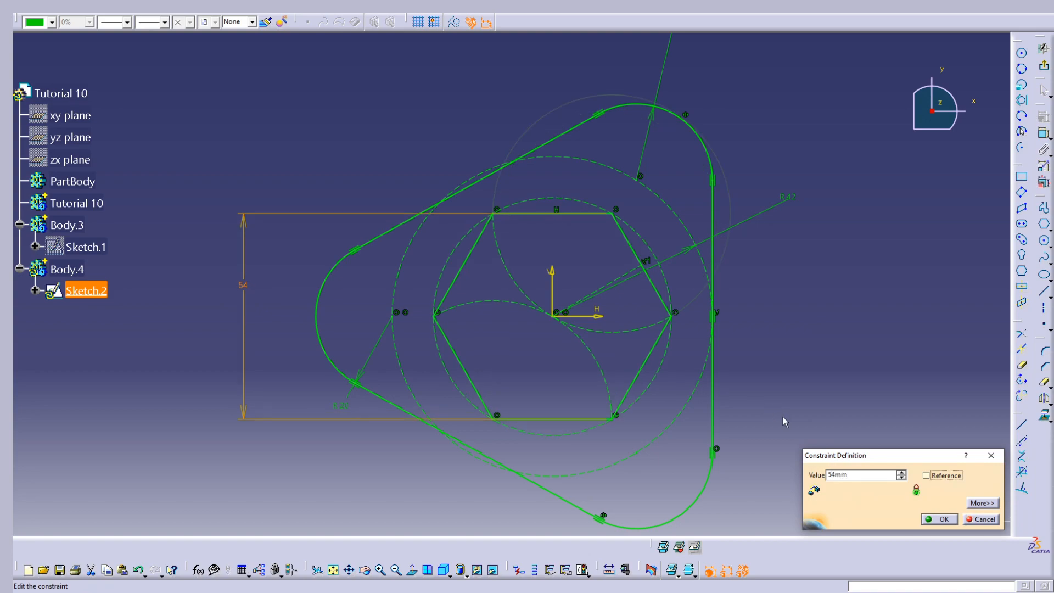
{"action": "left_click", "coordinate": [939, 519]}
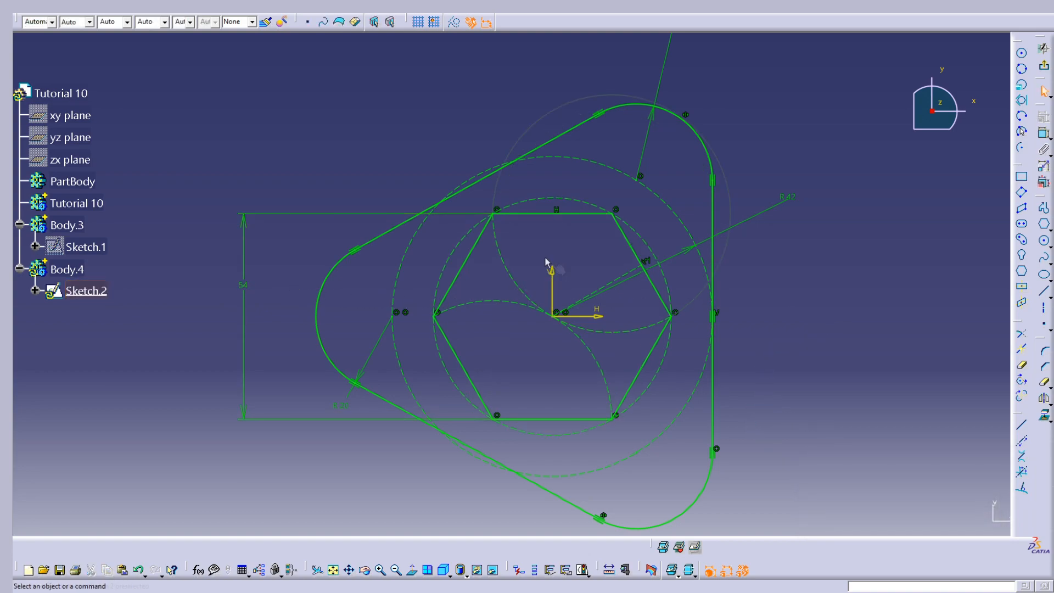
Convert the three lines and three corner arcs of the rounded-triangle outline into construction elements
{"action": "left_click", "coordinate": [397, 226]}
{"action": "left_click", "coordinate": [628, 106], "text": "ctrl"}
{"action": "left_click", "coordinate": [714, 212], "text": "ctrl"}
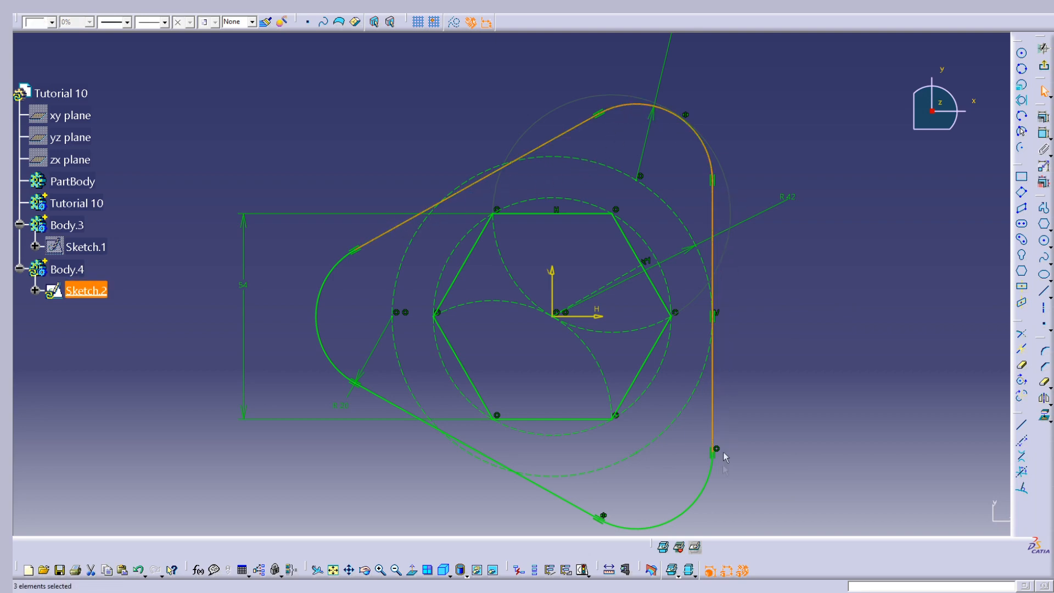
{"action": "left_click", "coordinate": [703, 487], "text": "ctrl"}
{"action": "left_click", "coordinate": [547, 490], "text": "ctrl"}
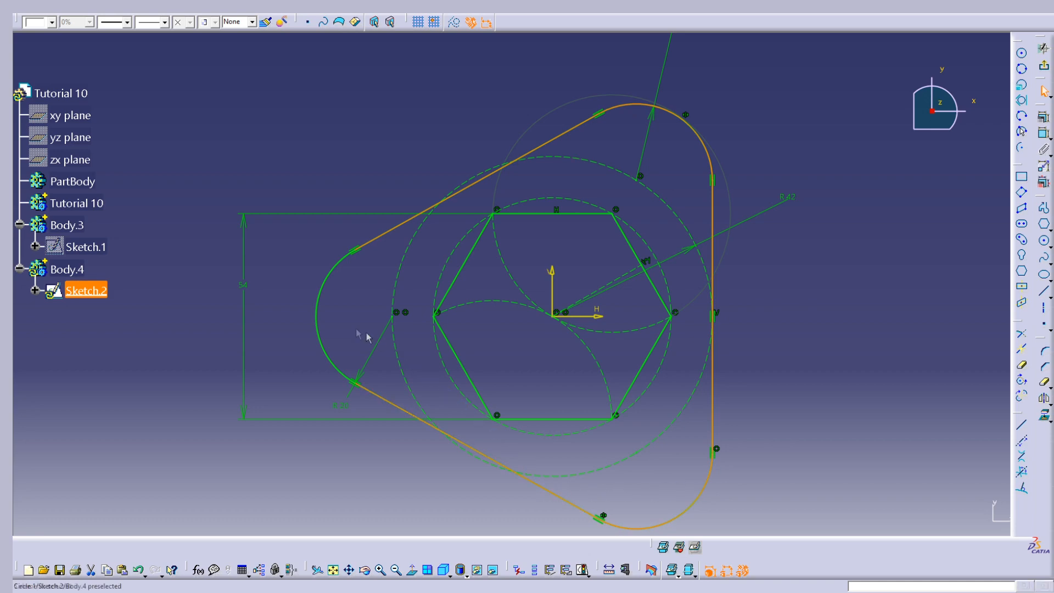
{"action": "left_click", "coordinate": [319, 299], "text": "ctrl"}
{"action": "left_click", "coordinate": [453, 23]}
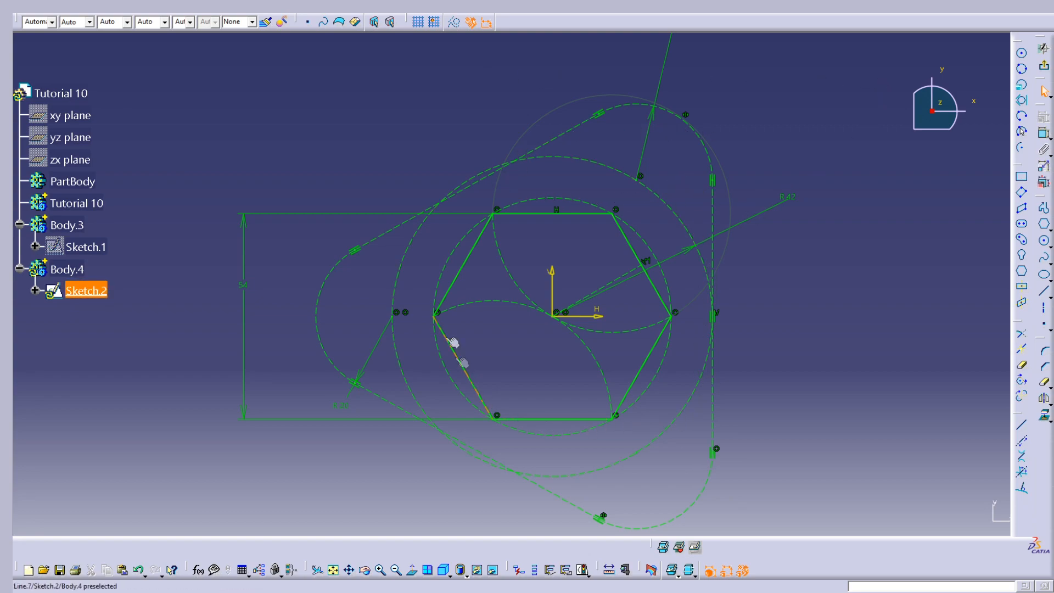
Exit the hexagon sketch and hide Sketch.2
{"action": "left_click", "coordinate": [1045, 68]}
{"action": "mouse_move", "coordinate": [816, 270]}
{"action": "middle_mouse_down"}
{"action": "mouse_move", "coordinate": [752, 309]}
{"action": "mouse_move", "coordinate": [587, 146]}
{"action": "mouse_move", "coordinate": [605, 216]}
{"action": "mouse_move", "coordinate": [558, 357]}
{"action": "mouse_move", "coordinate": [485, 251]}
{"action": "mouse_move", "coordinate": [452, 294]}
{"action": "mouse_move", "coordinate": [252, 326]}
{"action": "middle_mouse_up"}
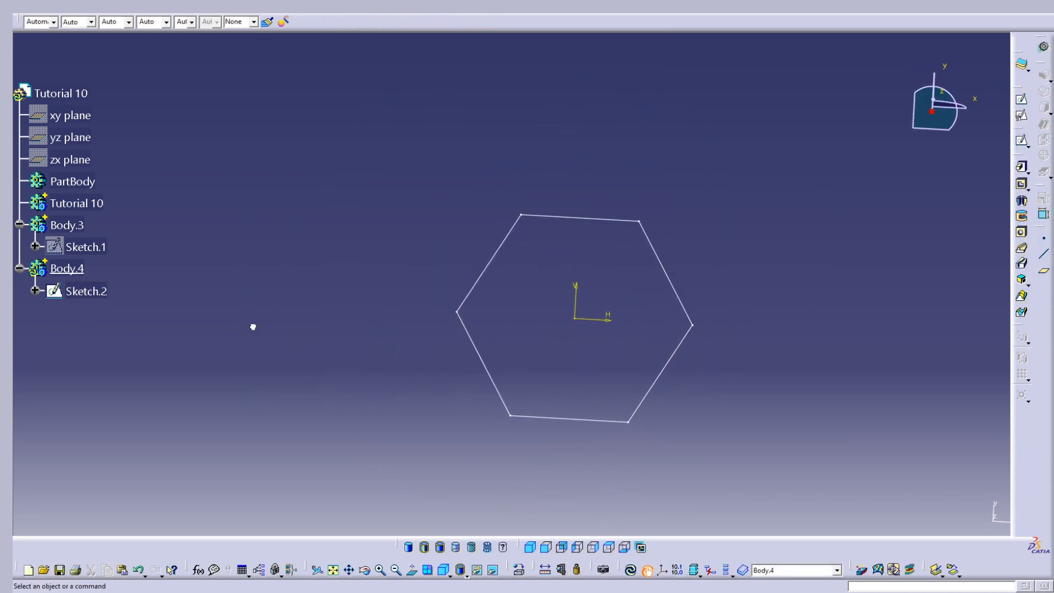
{"action": "left_click", "coordinate": [92, 293]}
{"action": "key", "text": "space"}
Copy Sketch.1 from Body.3, insert a new body and paste the sketch into it
{"action": "left_click", "coordinate": [84, 243]}
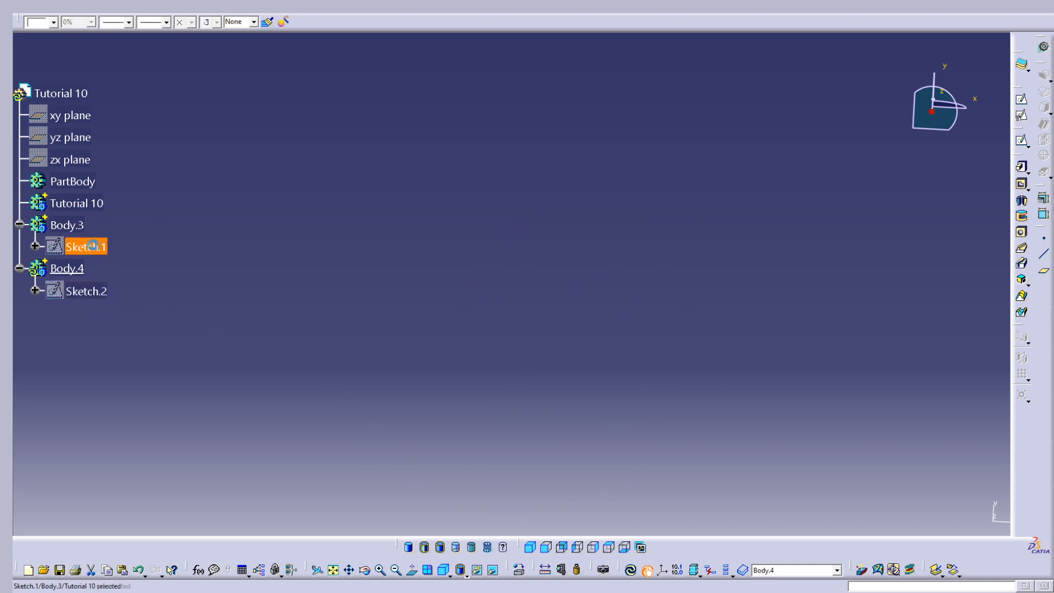
{"action": "left_click", "coordinate": [181, 167]}
{"action": "left_click", "coordinate": [195, 10]}
{"action": "left_click", "coordinate": [201, 32]}
{"action": "right_click", "coordinate": [68, 314]}
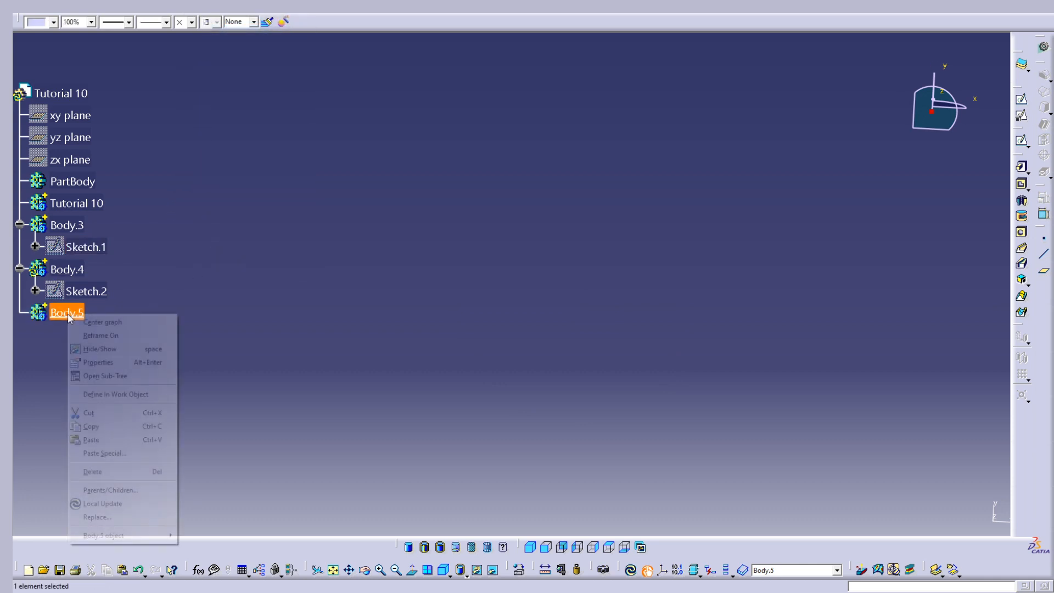
{"action": "left_click", "coordinate": [116, 444]}
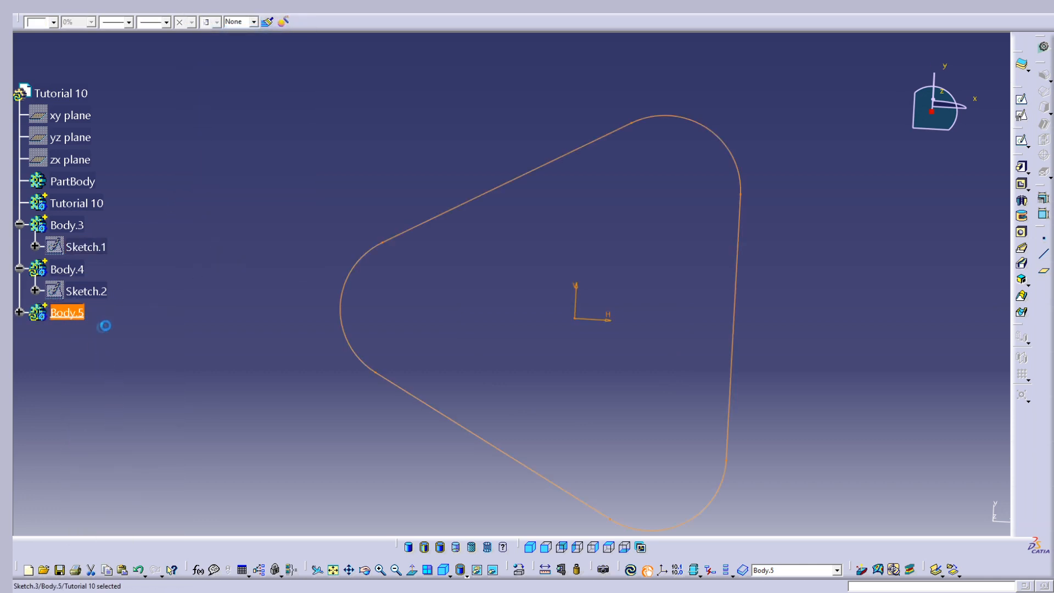
Open the pasted sketch in Body.5 and convert its whole rounded-triangle outline into construction elements
{"action": "double_click", "coordinate": [78, 333]}
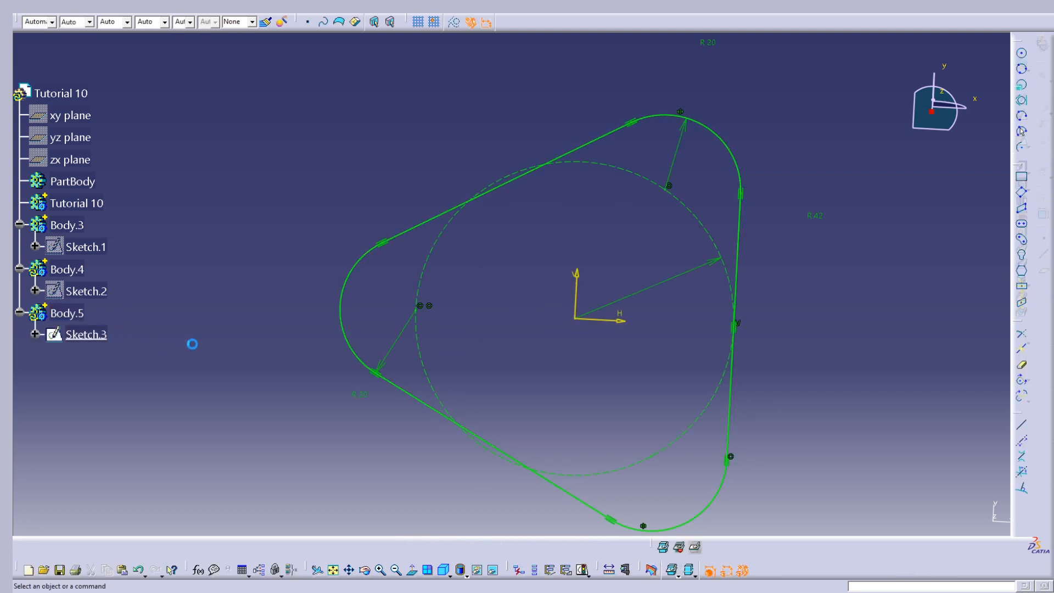
{"action": "left_click", "coordinate": [384, 249]}
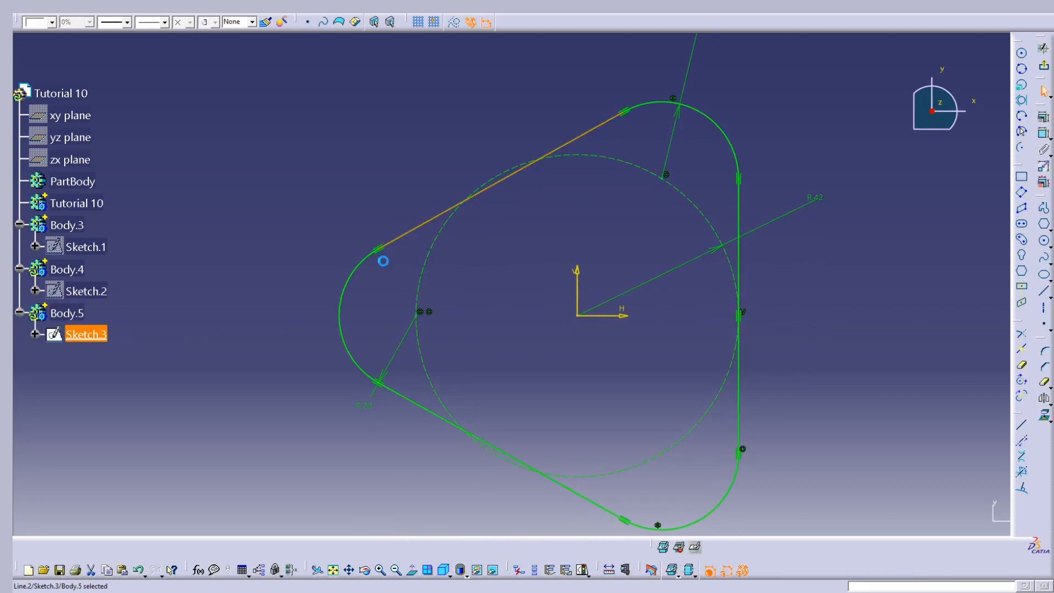
{"action": "left_click", "coordinate": [352, 273], "text": "ctrl"}
{"action": "left_click", "coordinate": [414, 403], "text": "ctrl"}
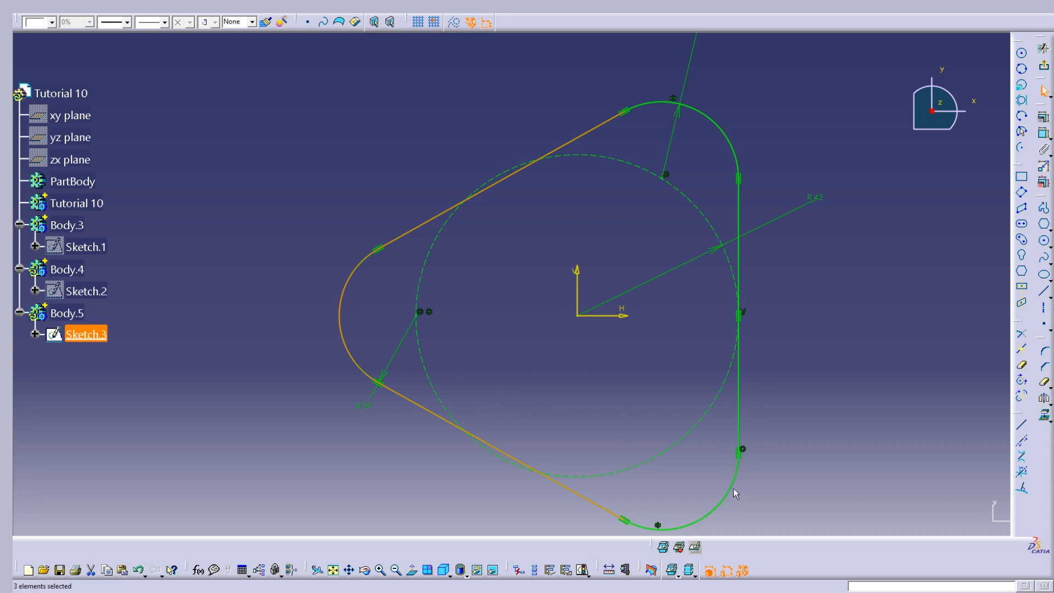
{"action": "left_click", "coordinate": [738, 397], "text": "ctrl"}
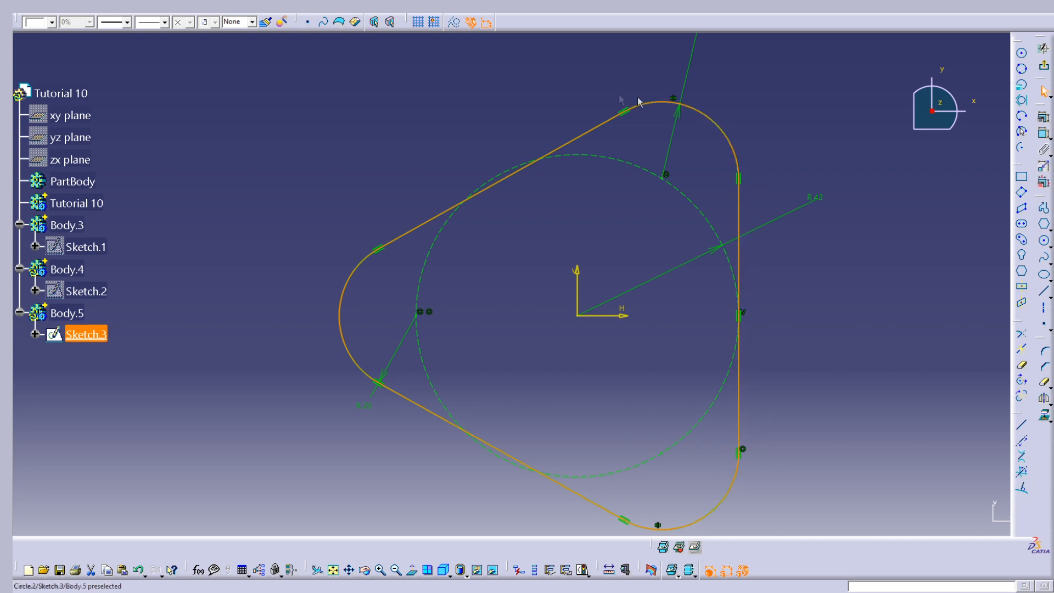
{"action": "left_click", "coordinate": [453, 23]}
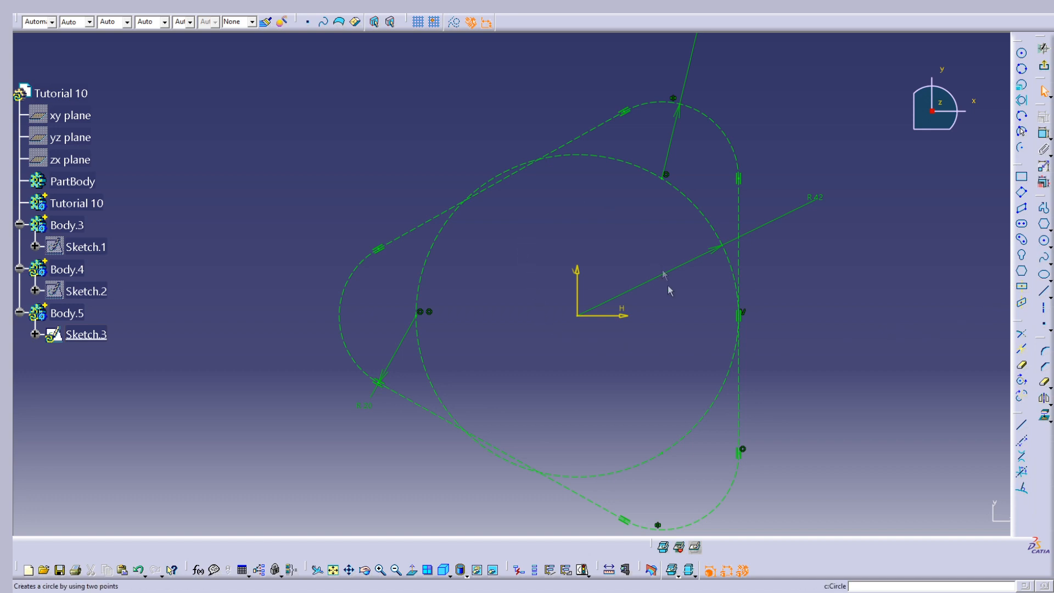
Draw a circle of about 28 mm radius centred on the sketch origin
{"action": "left_click", "coordinate": [1043, 240]}
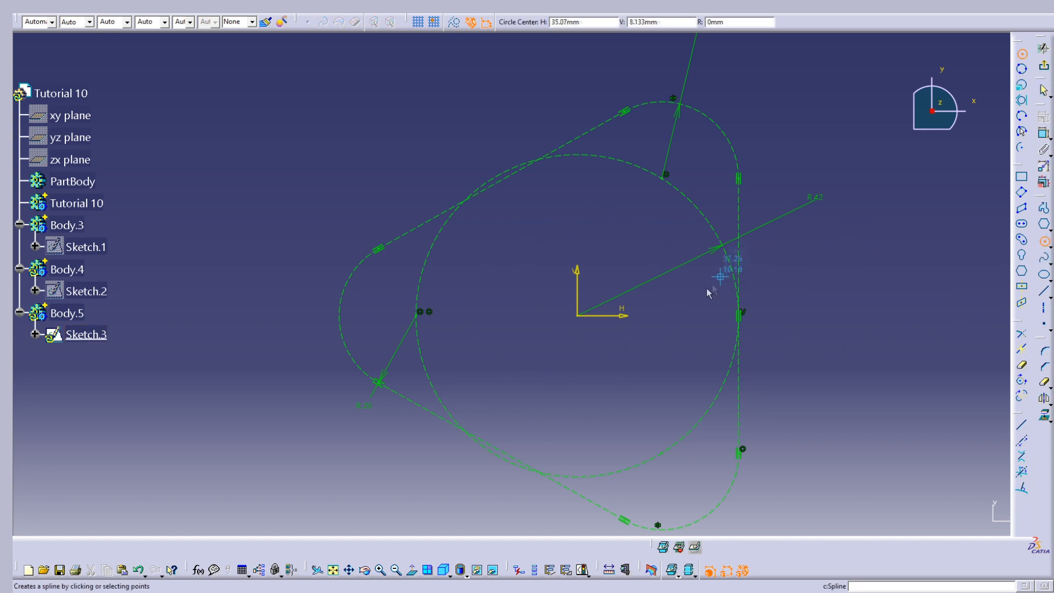
{"action": "left_click", "coordinate": [580, 315]}
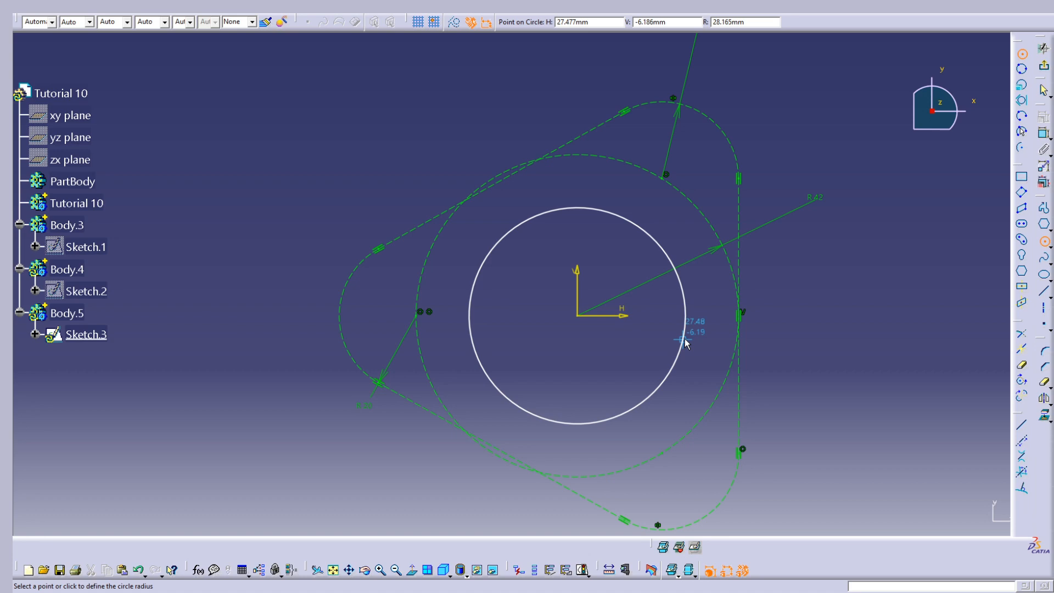
{"action": "left_click", "coordinate": [684, 340]}
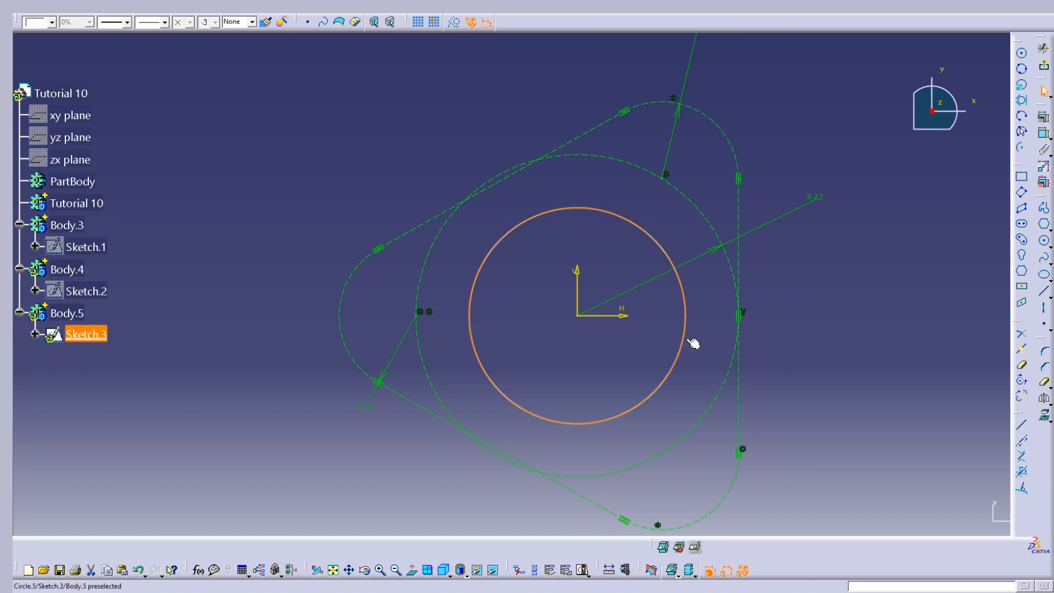
{"action": "left_click", "coordinate": [693, 342]}
{"action": "left_click", "coordinate": [850, 318]}
Dimension the central circle's radius and set it to 20 mm
{"action": "left_click", "coordinate": [1043, 134]}
{"action": "left_click", "coordinate": [672, 370]}
{"action": "left_click", "coordinate": [698, 391]}
{"action": "double_click", "coordinate": [702, 388]}
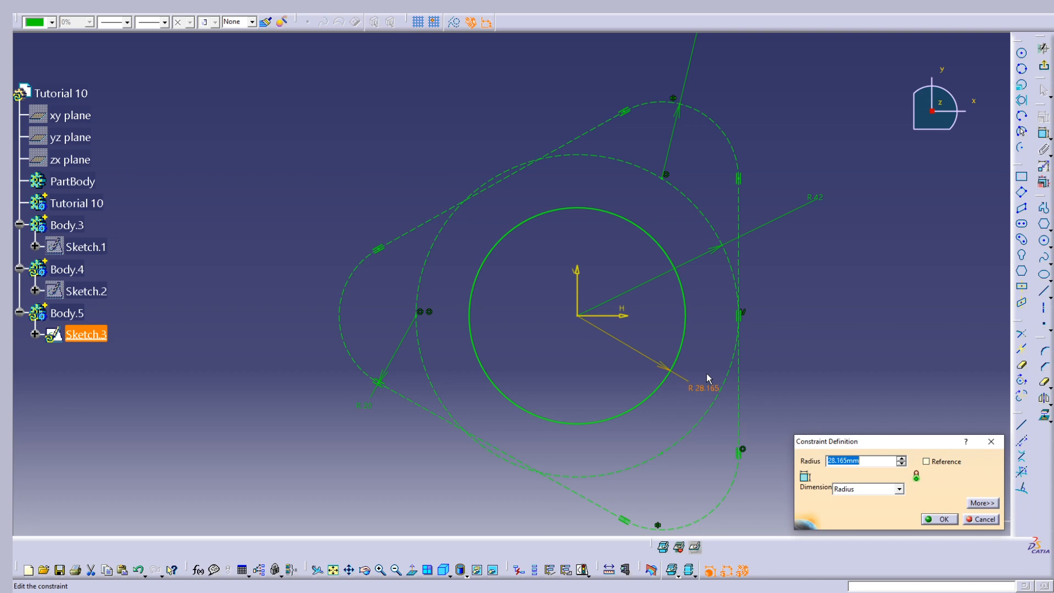
{"action": "type", "text": "20"}
{"action": "key", "text": "Return"}
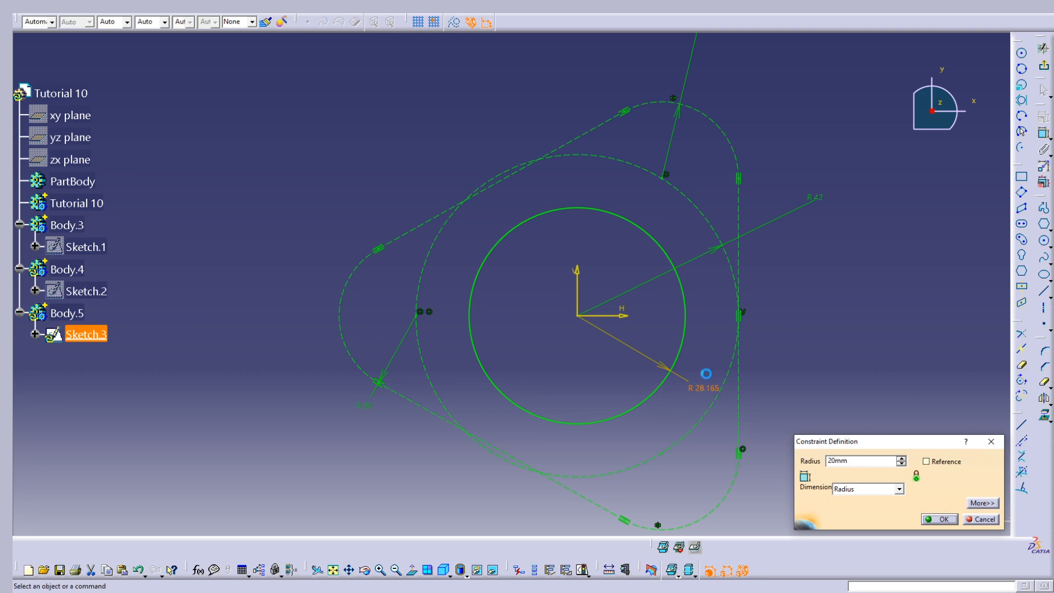
{"action": "left_click", "coordinate": [822, 303]}
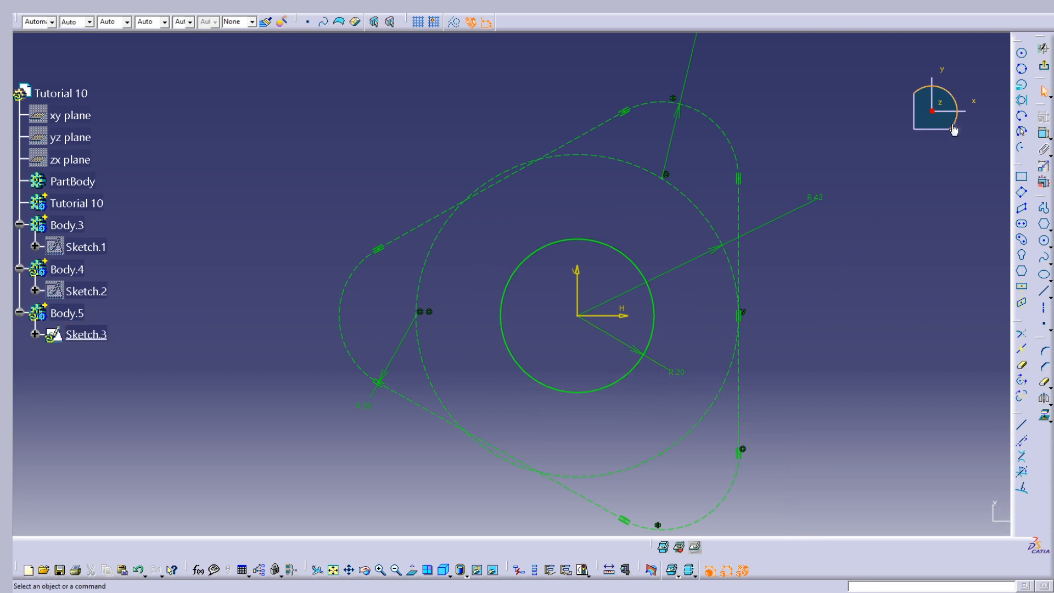
Exit the circle sketch and insert another new body
{"action": "left_click", "coordinate": [1045, 67]}
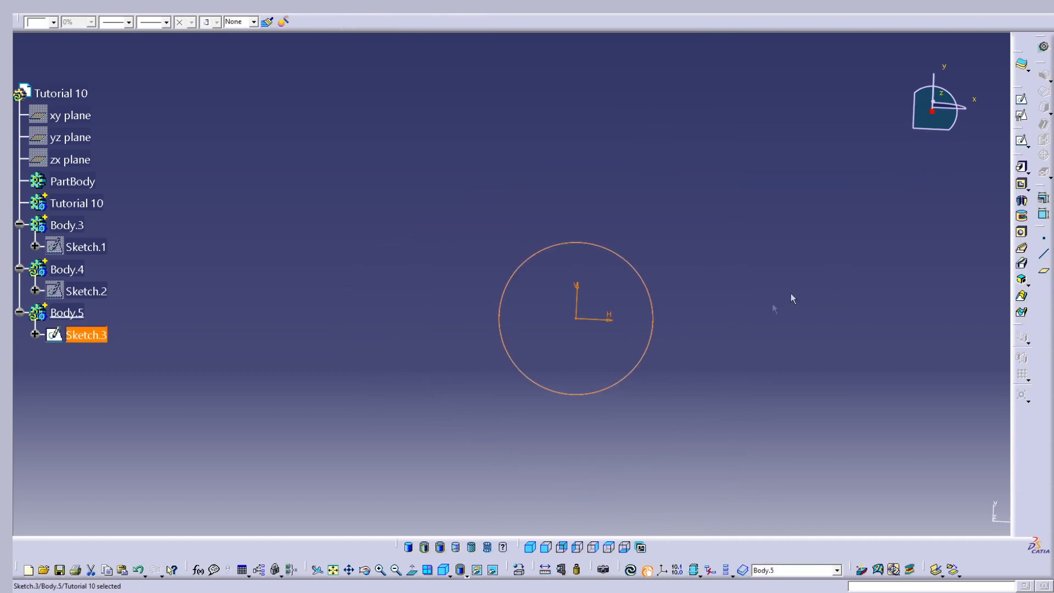
{"action": "left_click", "coordinate": [200, 11]}
{"action": "left_click", "coordinate": [209, 31]}
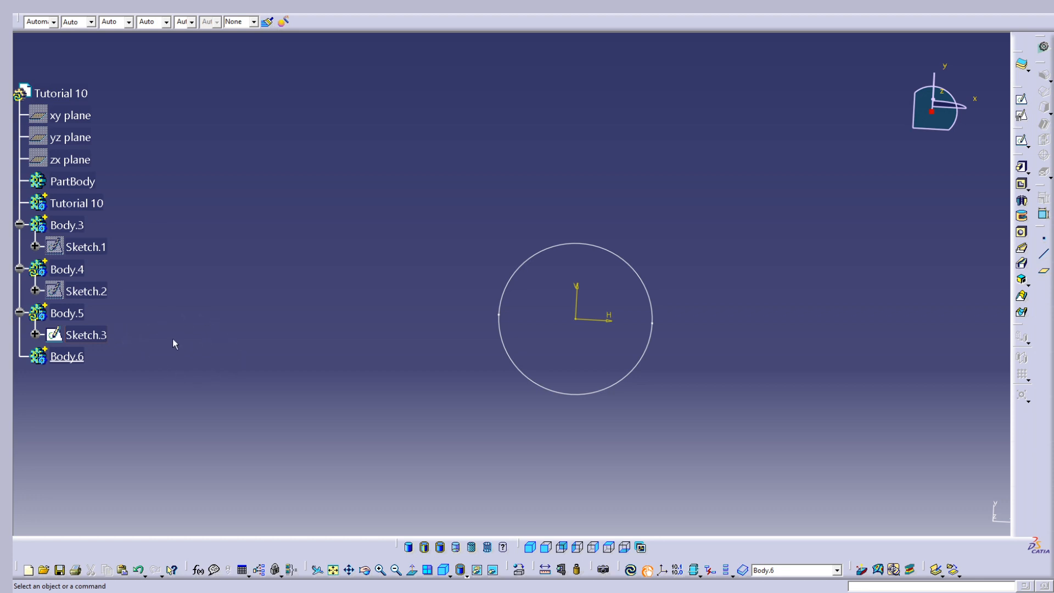
Copy Sketch.3, hide the original and paste the copy into Body.6
{"action": "left_click", "coordinate": [100, 334]}
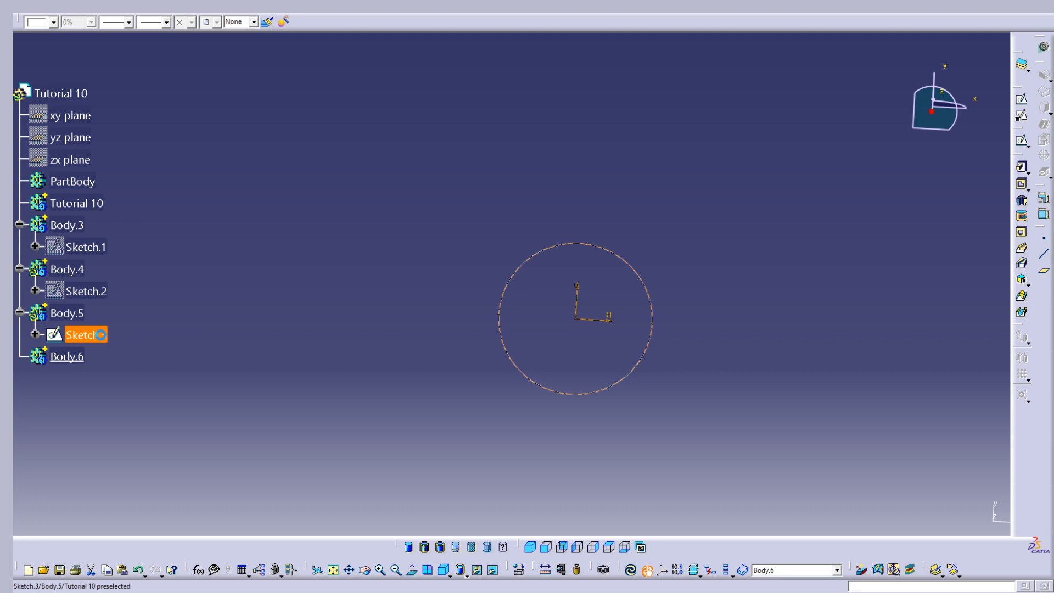
{"action": "right_click", "coordinate": [82, 334]}
{"action": "left_click", "coordinate": [101, 361]}
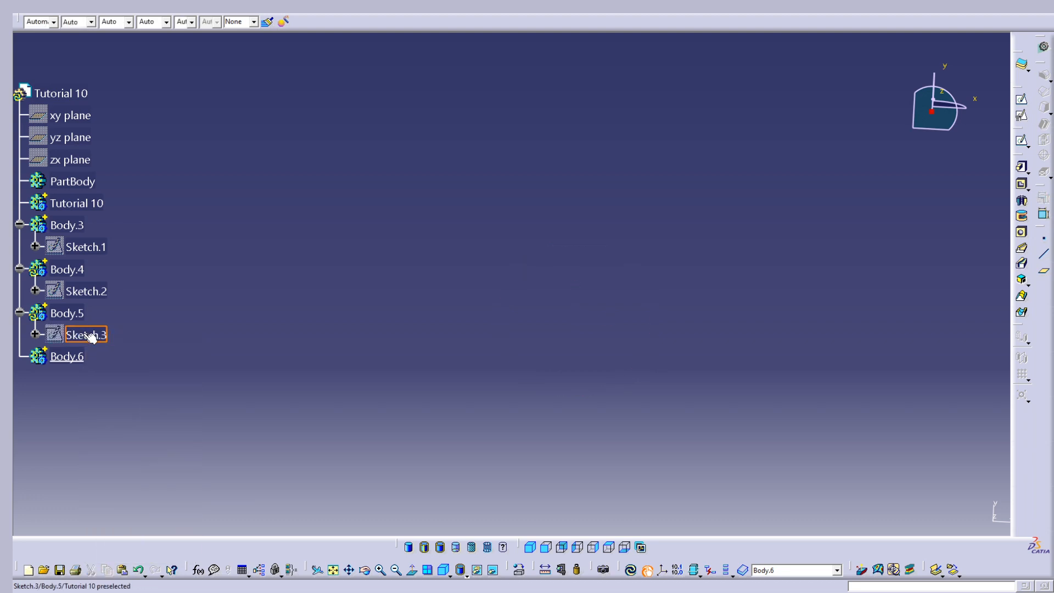
{"action": "left_click", "coordinate": [76, 355]}
{"action": "key", "text": "ctrl+v"}
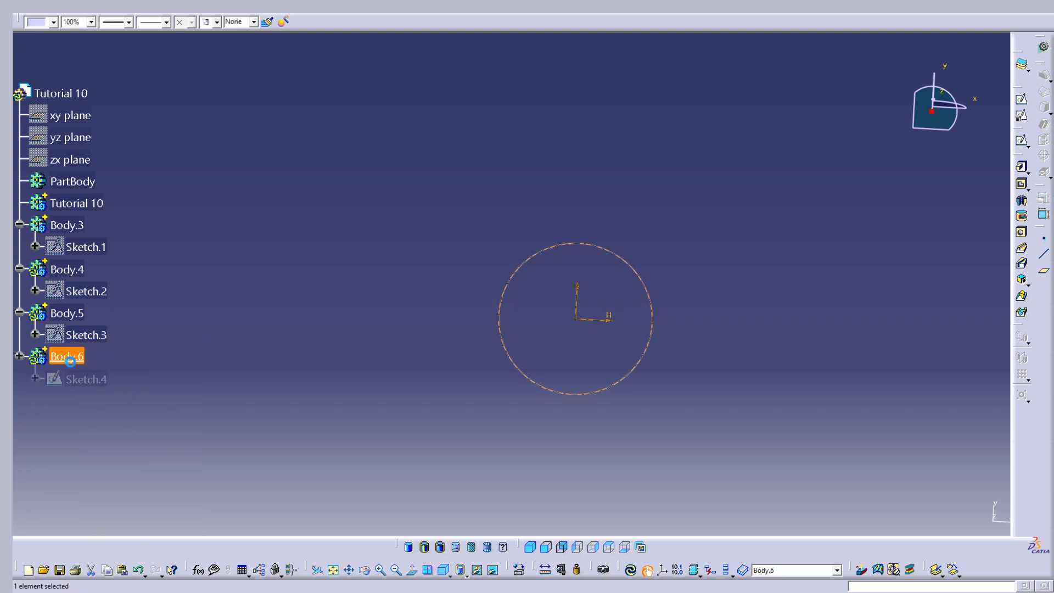
Open the pasted sketch in Body.6 and set the central circle's radius to 12 mm
{"action": "double_click", "coordinate": [86, 378]}
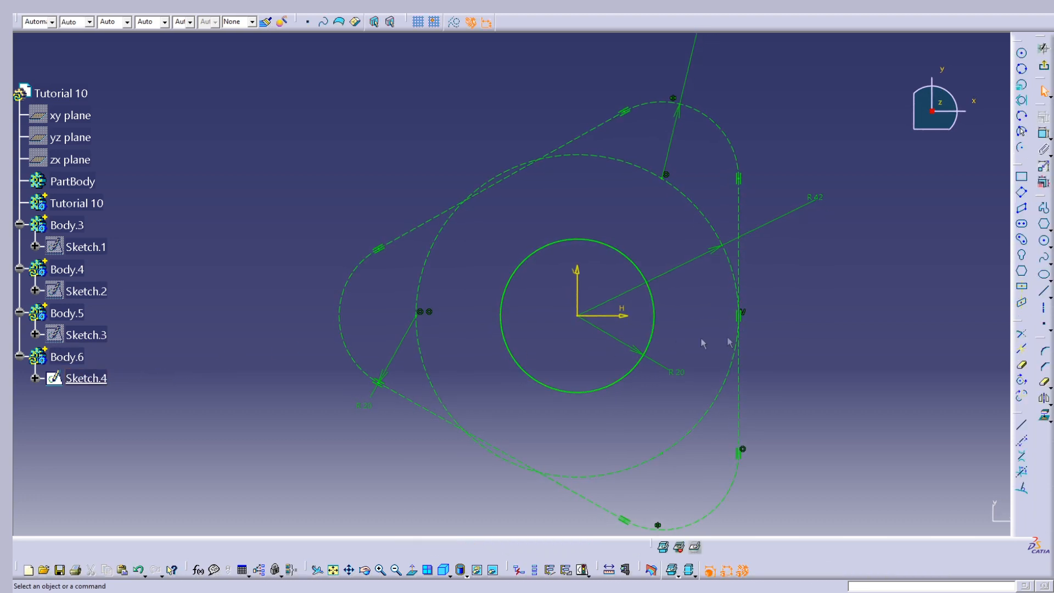
{"action": "double_click", "coordinate": [676, 370]}
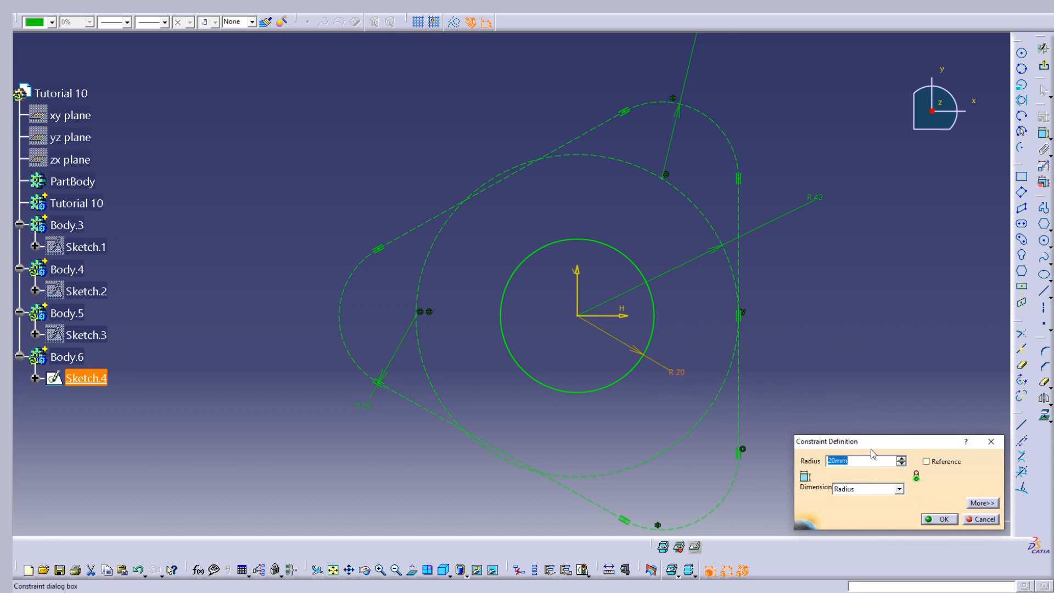
{"action": "key", "text": "Return"}
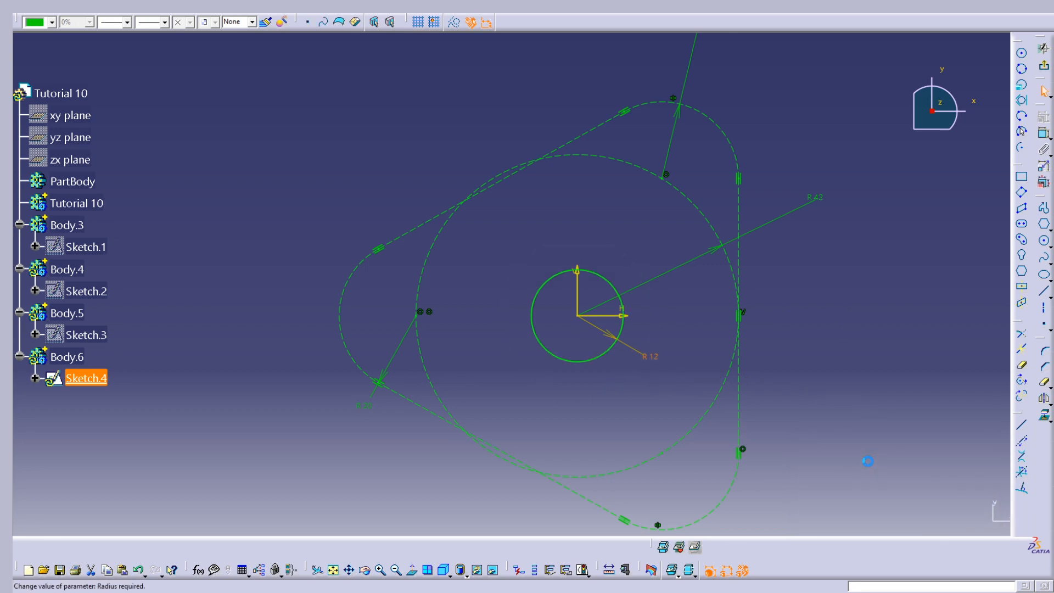
{"action": "left_click", "coordinate": [895, 293]}
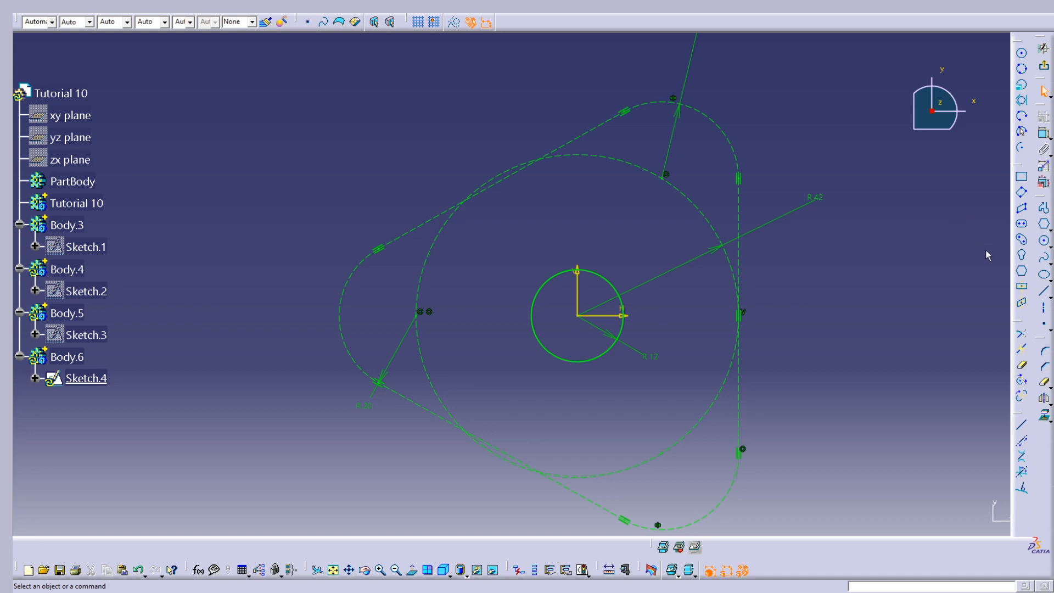
Draw two circles of about 12 mm radius, centred on the centres of the outline's upper-right and left corner arcs
{"action": "left_click", "coordinate": [1044, 243]}
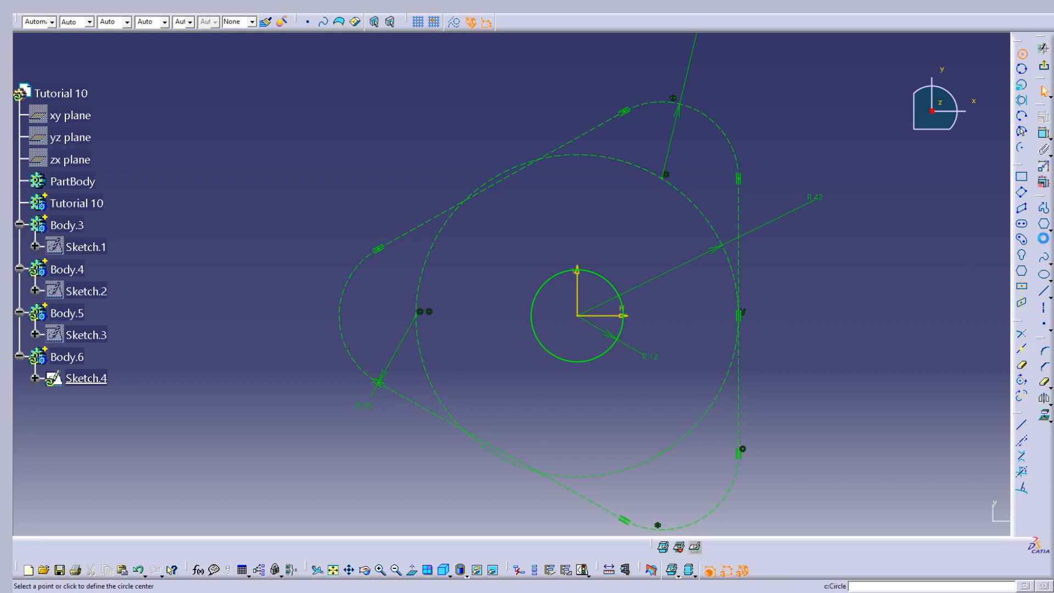
{"action": "left_click", "coordinate": [664, 177]}
{"action": "left_click", "coordinate": [698, 153]}
{"action": "left_click", "coordinate": [1044, 242]}
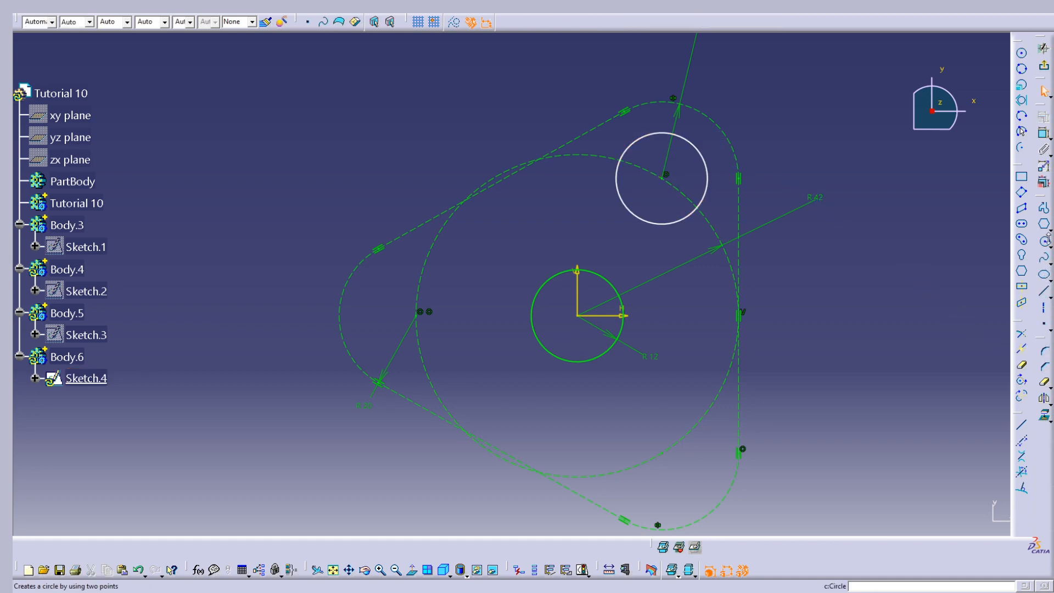
{"action": "left_click", "coordinate": [417, 314]}
{"action": "left_click", "coordinate": [460, 336]}
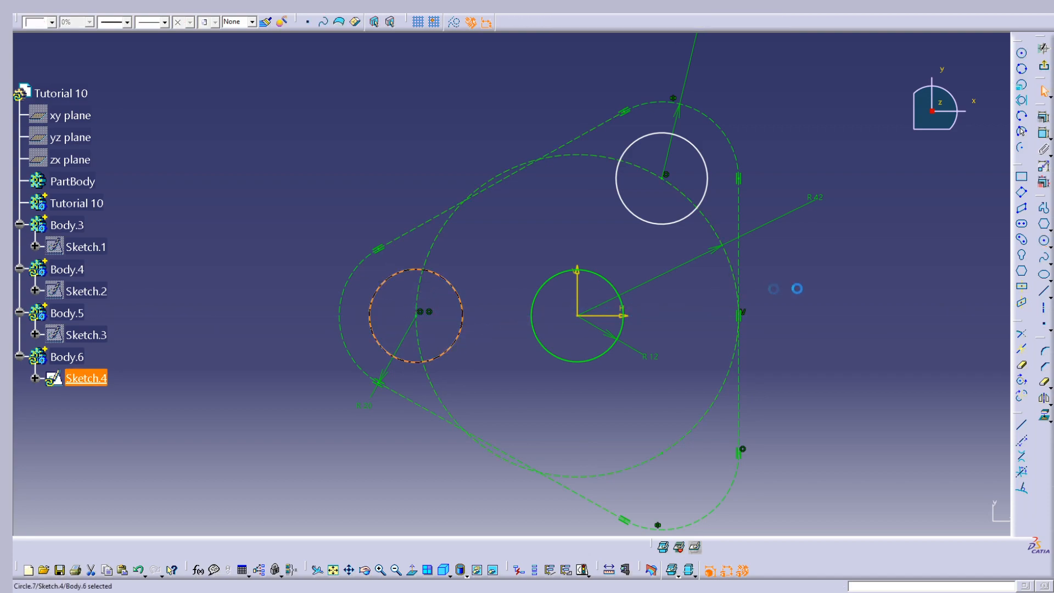
Mirror the upper-right circle about the horizontal axis
{"action": "left_click", "coordinate": [706, 163]}
{"action": "left_click", "coordinate": [1044, 398]}
{"action": "left_click", "coordinate": [612, 319]}
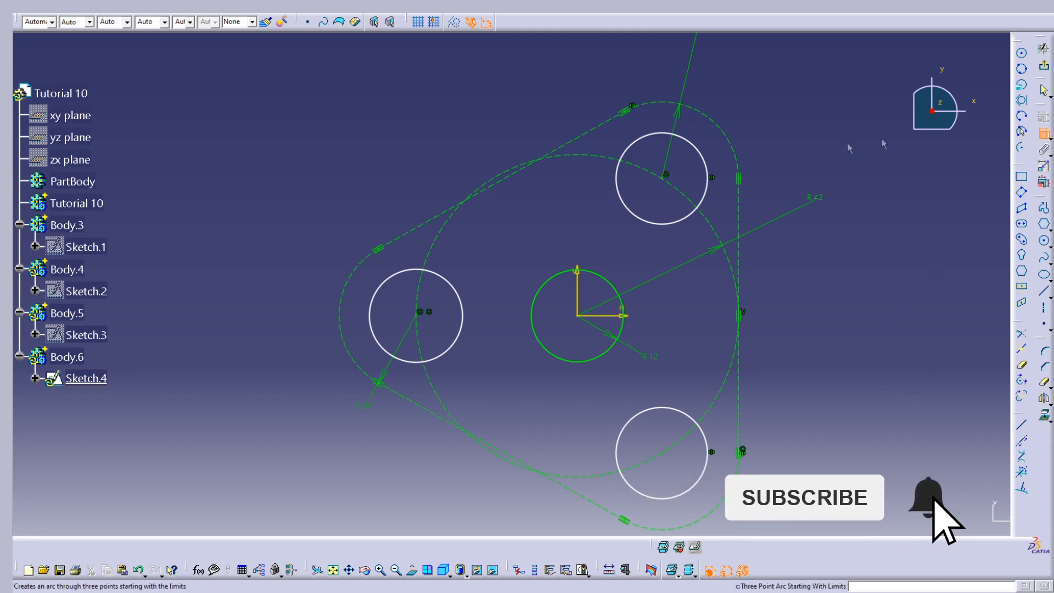
Dimension the upper-right circle's radius and set it to 8 mm
{"action": "left_click", "coordinate": [696, 149]}
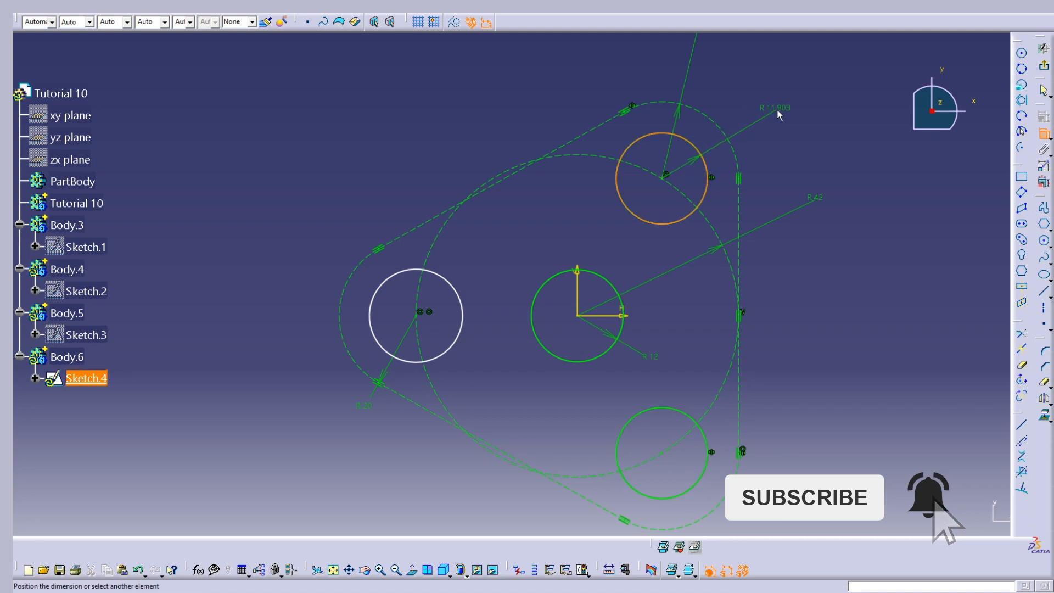
{"action": "left_click", "coordinate": [777, 113]}
{"action": "double_click", "coordinate": [776, 109]}
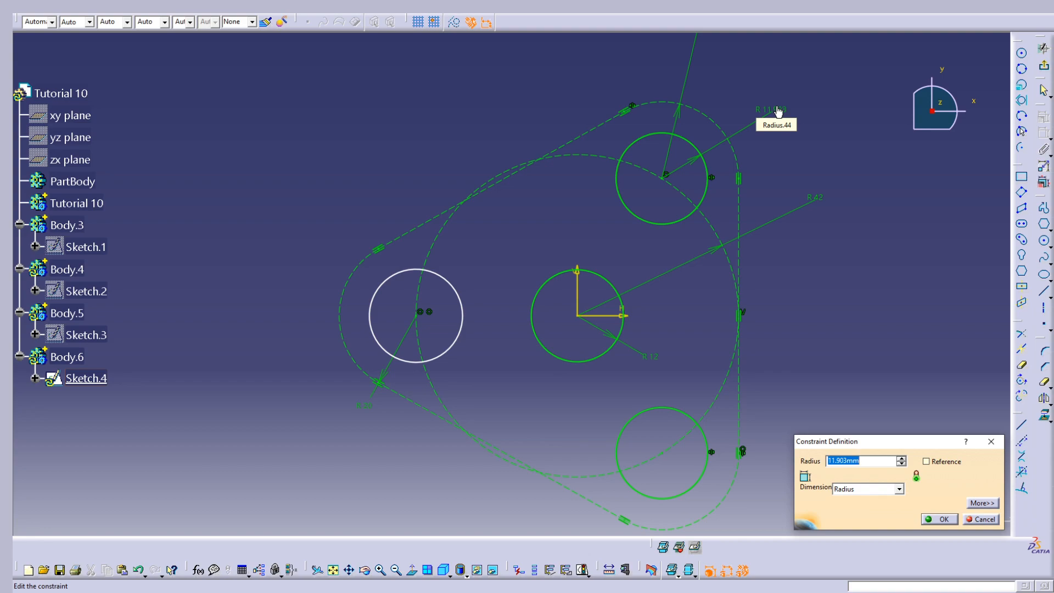
{"action": "type", "text": "10"}
{"action": "key", "text": "Return"}
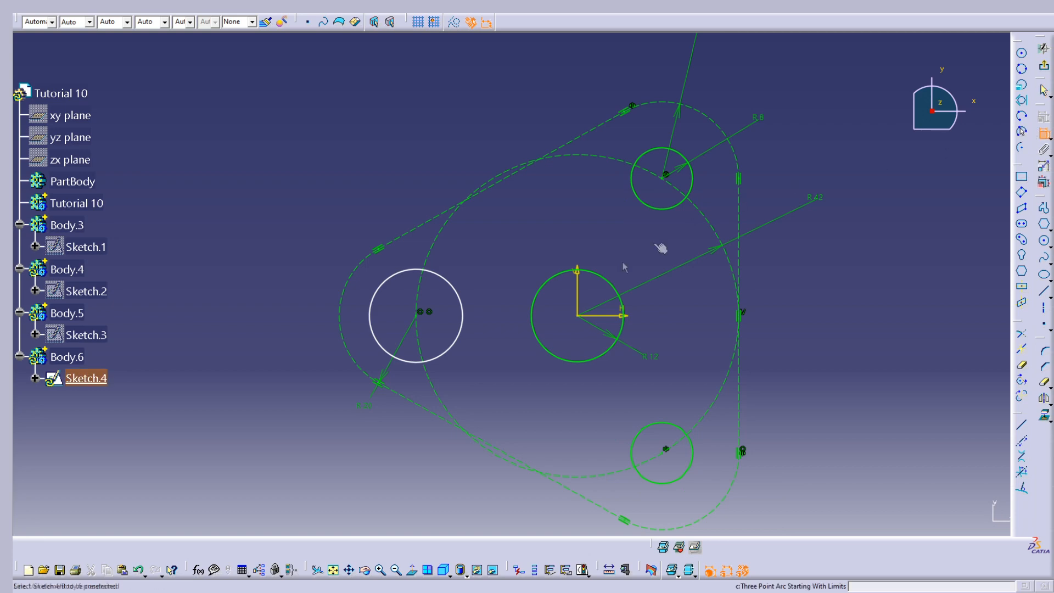
Constrain the left circle's radius to 8 mm and exit the sketch
{"action": "left_click", "coordinate": [375, 295]}
{"action": "left_click", "coordinate": [301, 279]}
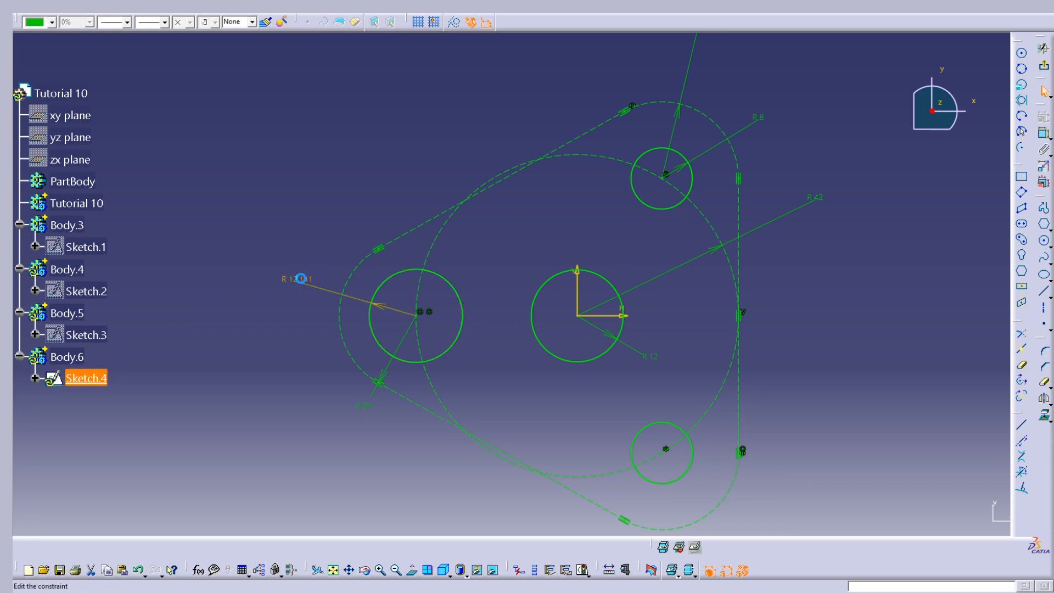
{"action": "double_click", "coordinate": [301, 279]}
{"action": "type", "text": "8"}
{"action": "key", "text": "Return"}
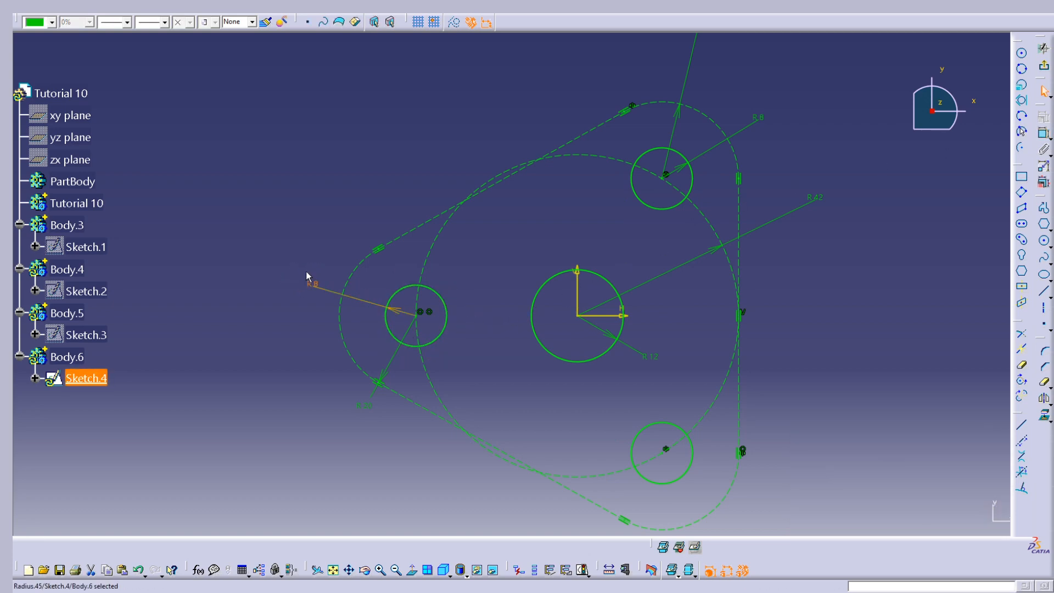
{"action": "left_click", "coordinate": [981, 191]}
{"action": "left_click", "coordinate": [1044, 67]}
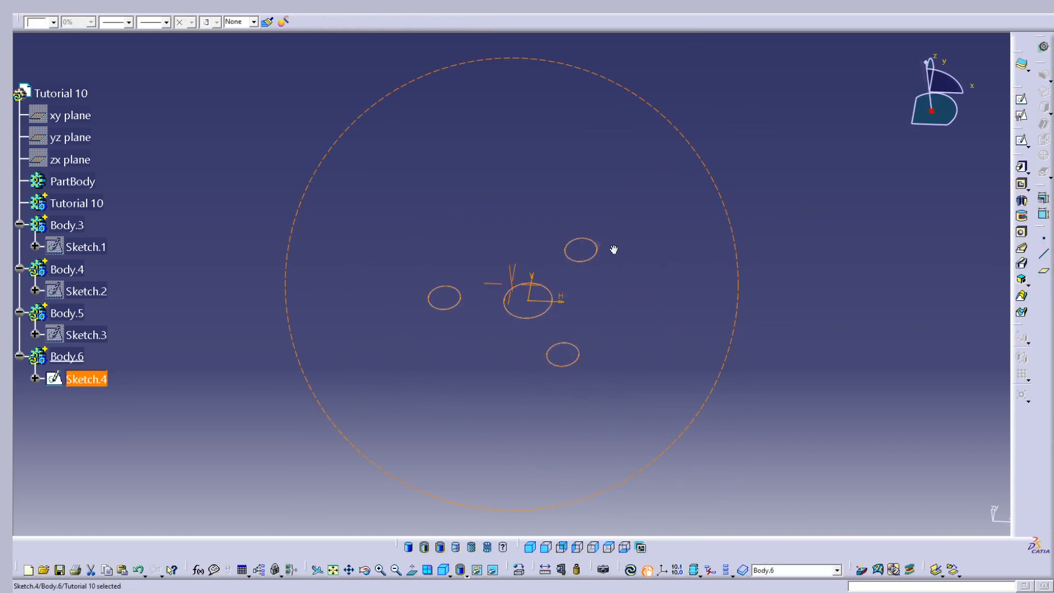
Insert a new body, paste a copy of Sketch.4 into it and hide the original sketch
{"action": "middle_click_drag", "start_coordinate": [613, 249], "coordinate": [675, 360]}
{"action": "left_click", "coordinate": [675, 360]}
{"action": "scroll", "coordinate": [560, 389], "scroll_direction": "down", "scroll_amount": 1}
{"action": "mouse_move", "coordinate": [557, 392]}
{"action": "middle_mouse_down"}
{"action": "mouse_move", "coordinate": [571, 336]}
{"action": "mouse_move", "coordinate": [464, 327]}
{"action": "middle_mouse_up"}
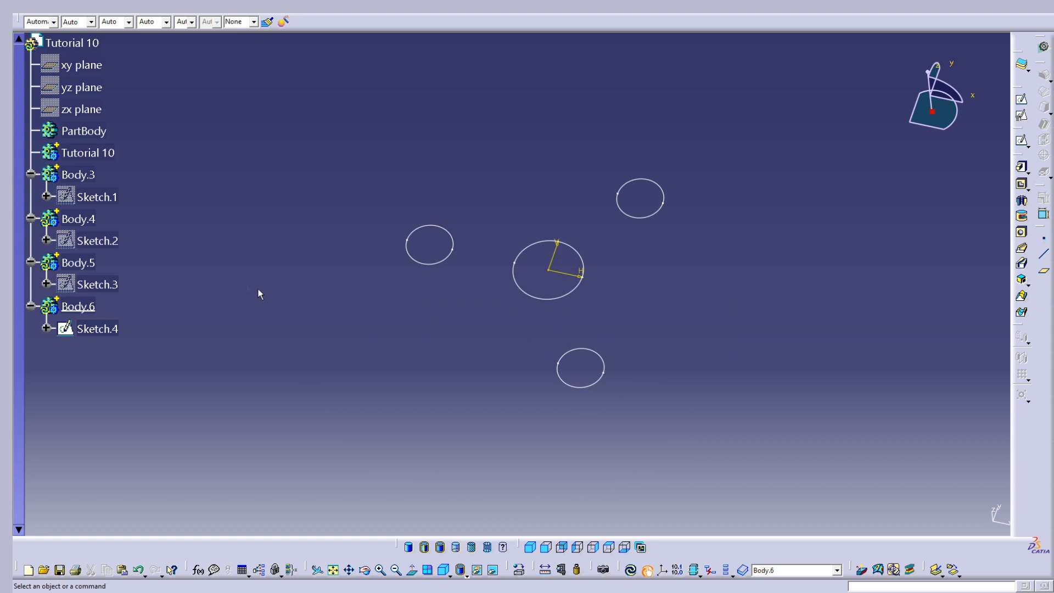
{"action": "left_click", "coordinate": [195, 16]}
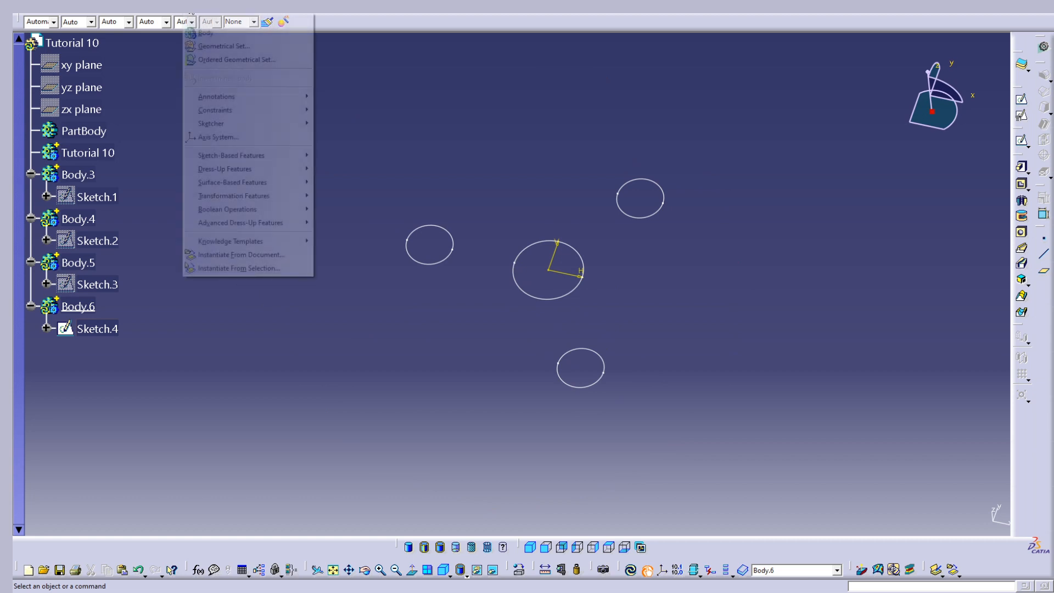
{"action": "left_click", "coordinate": [214, 30]}
{"action": "left_click", "coordinate": [106, 329]}
{"action": "key", "text": "ctrl+c"}
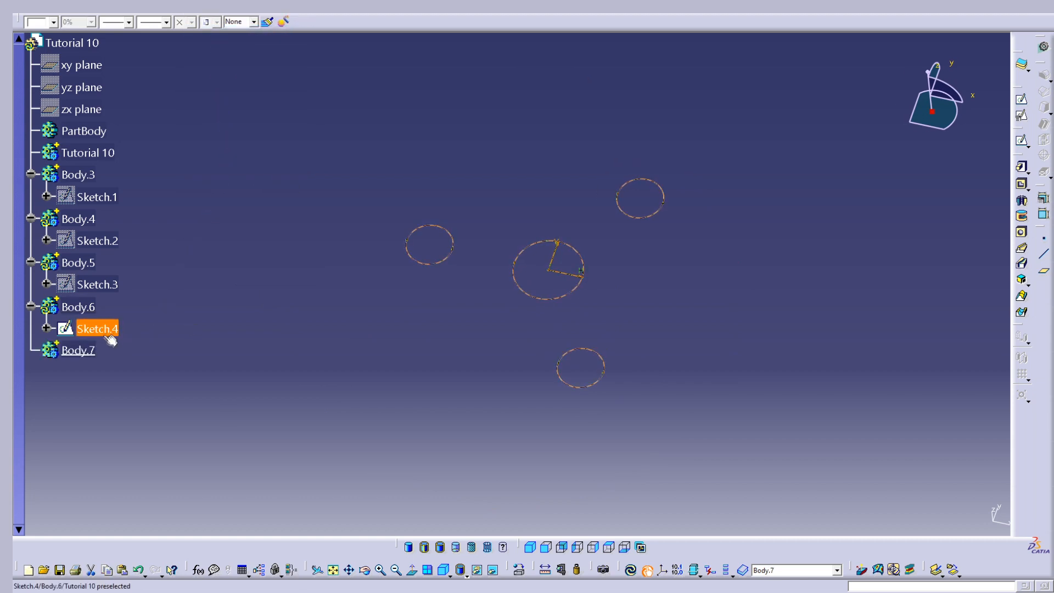
{"action": "left_click", "coordinate": [81, 348]}
{"action": "key", "text": "ctrl+v"}
{"action": "right_click", "coordinate": [103, 330]}
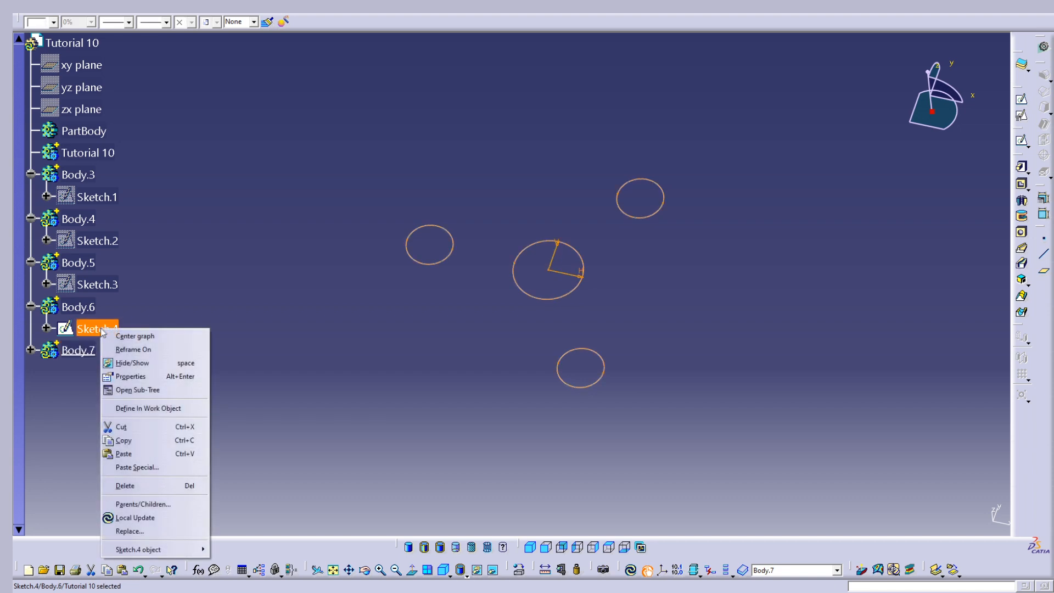
{"action": "left_click", "coordinate": [118, 363]}
Open the pasted sketch in Body.7 and delete its central circle
{"action": "double_click", "coordinate": [86, 350]}
{"action": "left_click", "coordinate": [186, 372]}
{"action": "left_click", "coordinate": [110, 369]}
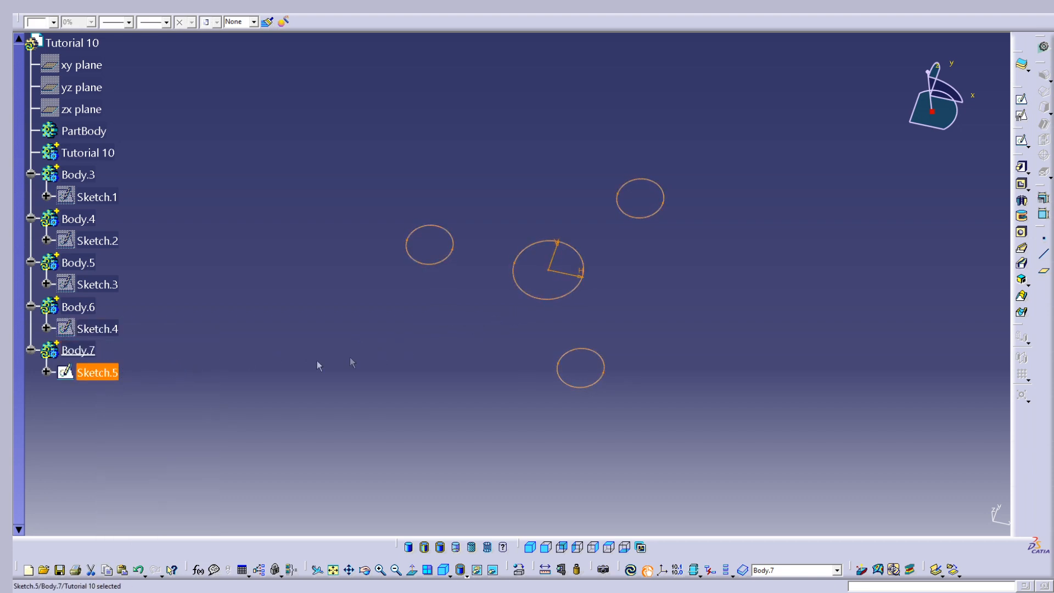
{"action": "double_click", "coordinate": [99, 373]}
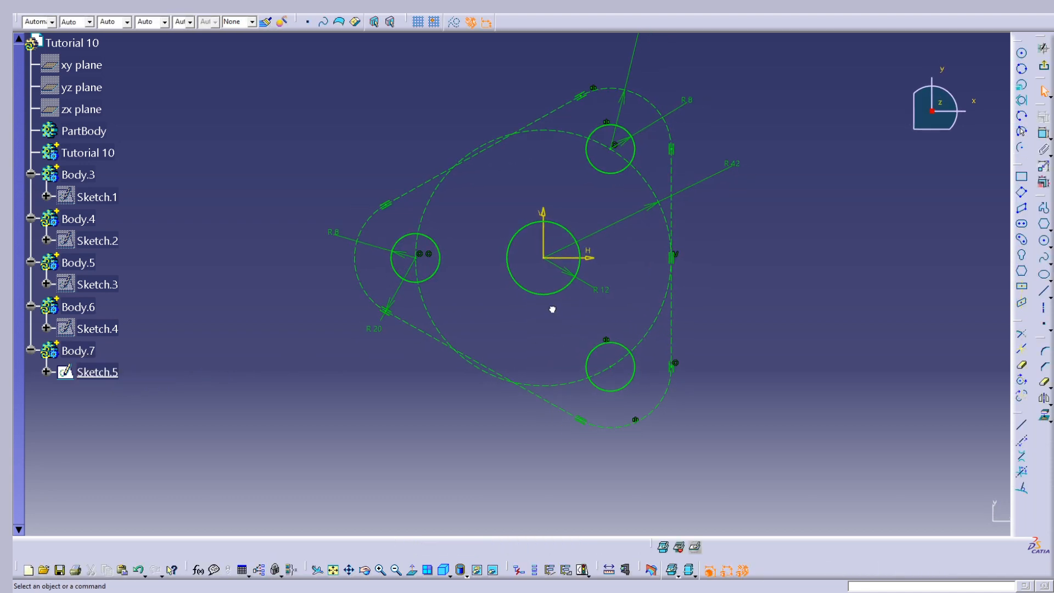
{"action": "left_click", "coordinate": [556, 291]}
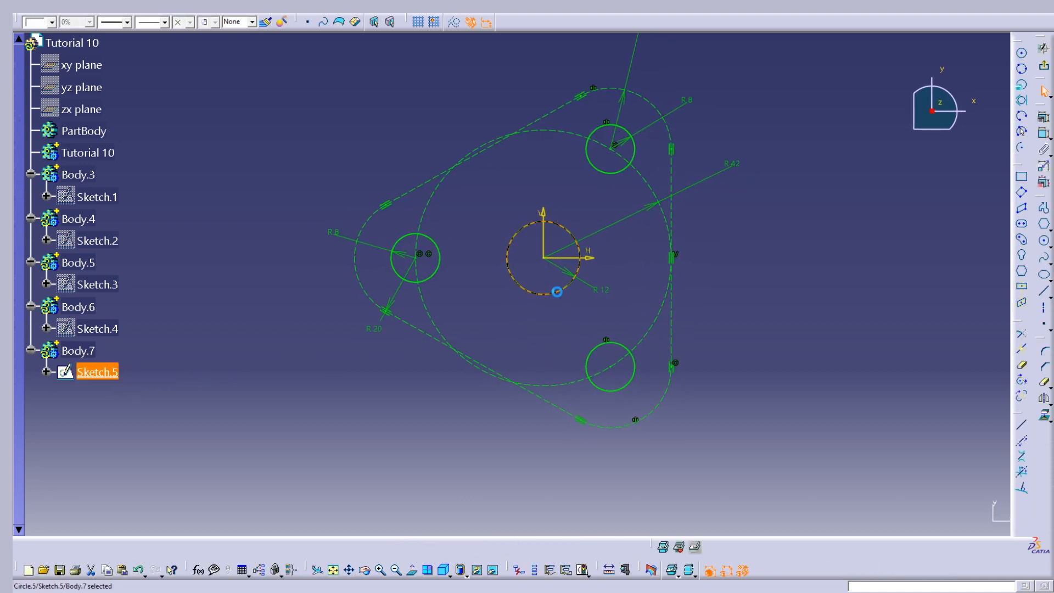
{"action": "key", "text": "Delete"}
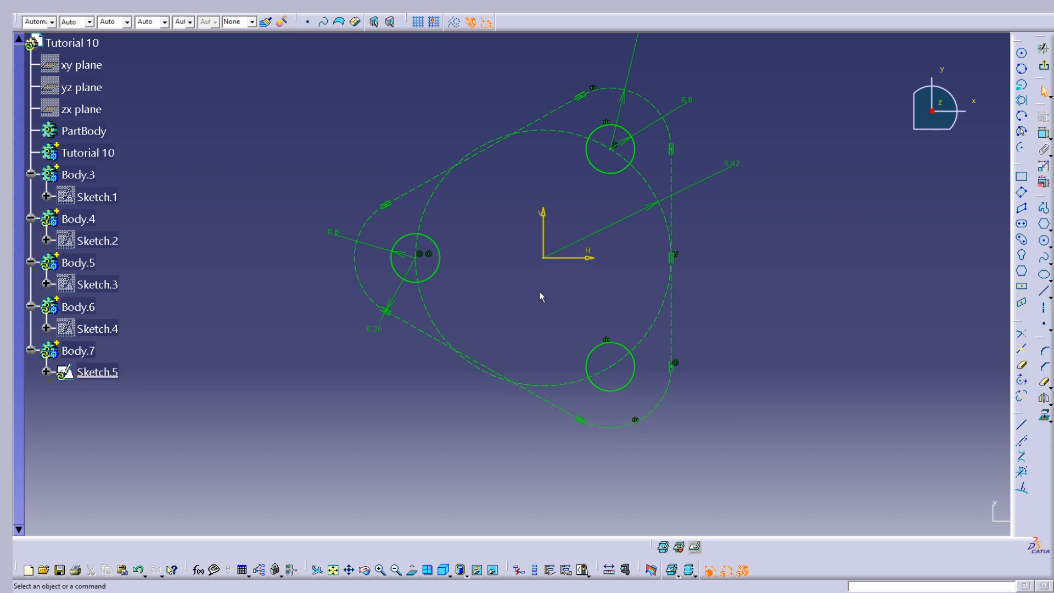
Set the left circle's radius to 10 mm in the Body.7 sketch
{"action": "left_click", "coordinate": [334, 232]}
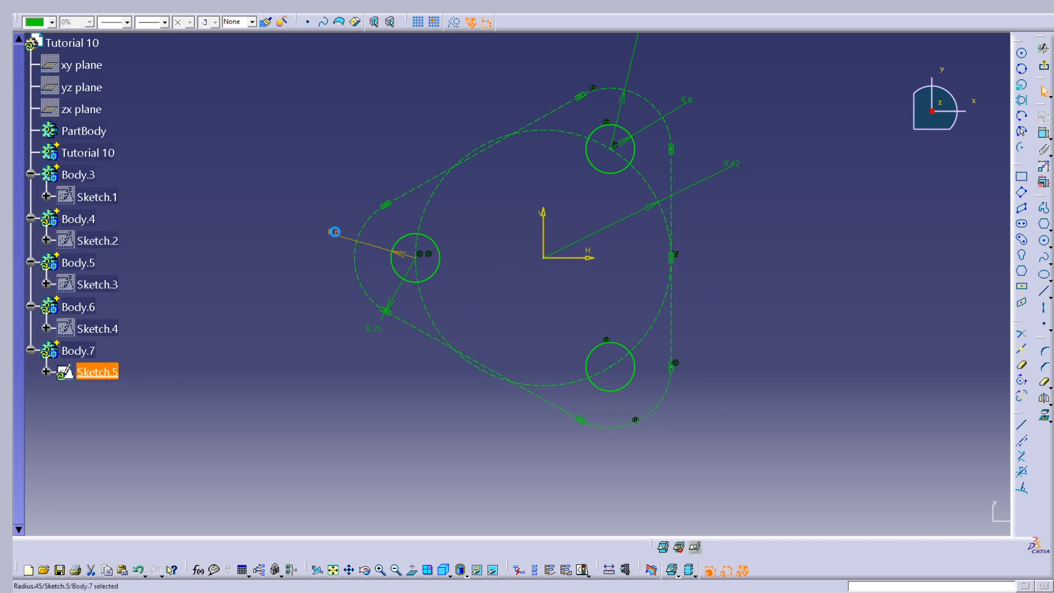
{"action": "double_click", "coordinate": [334, 232]}
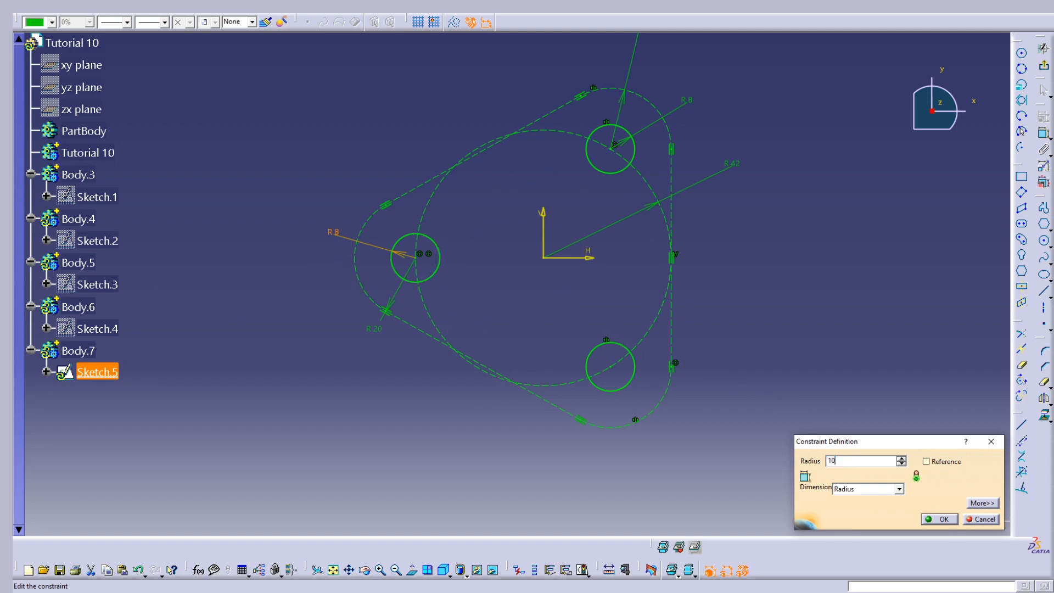
{"action": "left_click", "coordinate": [766, 206]}
Set the upper-right circle's radius to 10 mm and exit the sketch
{"action": "middle_click_drag", "start_coordinate": [650, 163], "coordinate": [636, 214]}
{"action": "double_click", "coordinate": [625, 80]}
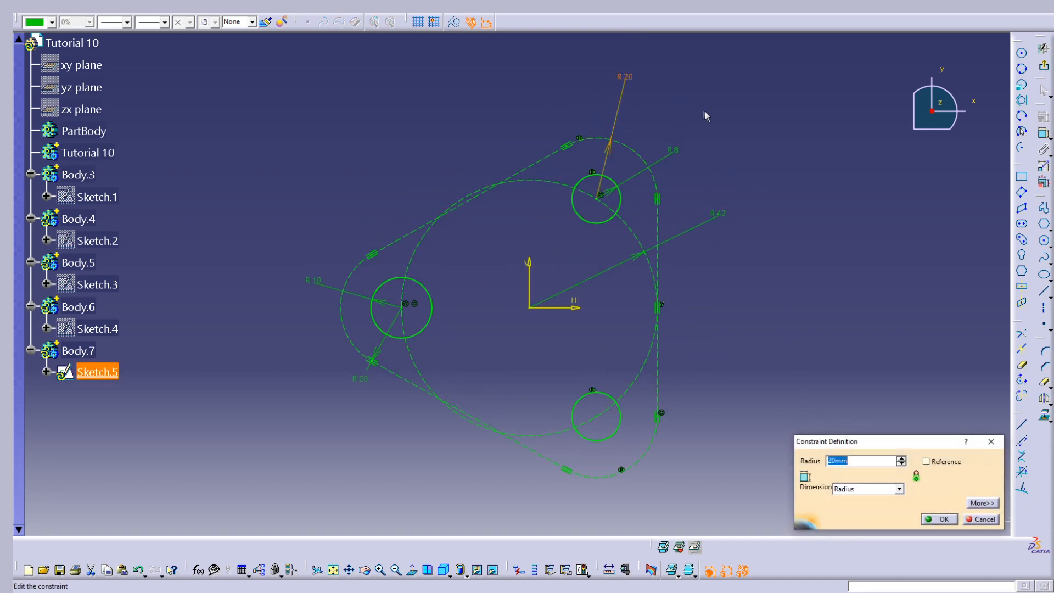
{"action": "double_click", "coordinate": [672, 152]}
{"action": "type", "text": "10"}
{"action": "key", "text": "Return"}
{"action": "left_click", "coordinate": [794, 252]}
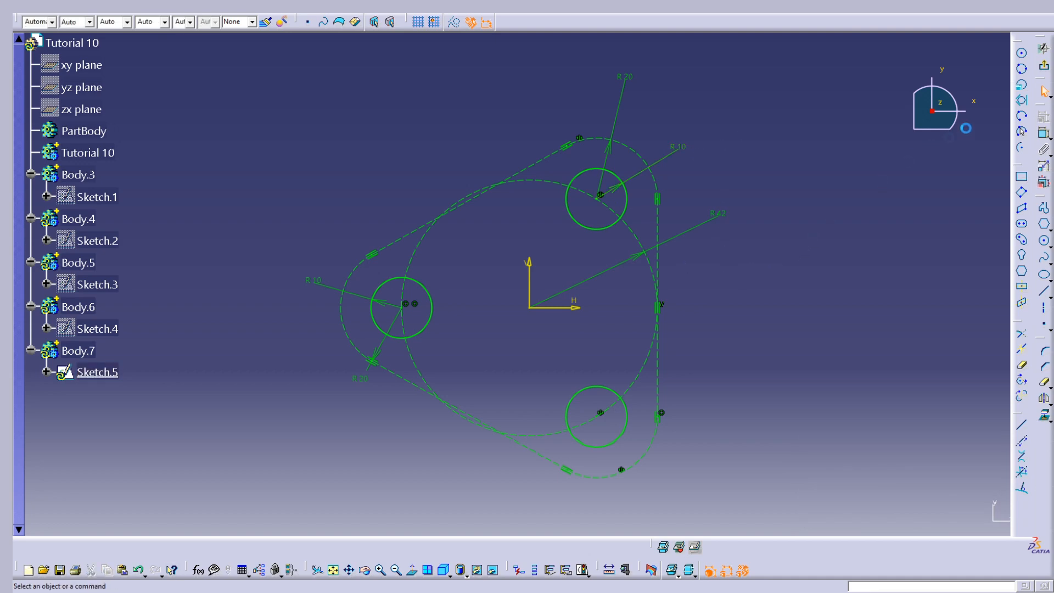
{"action": "left_click", "coordinate": [1045, 69]}
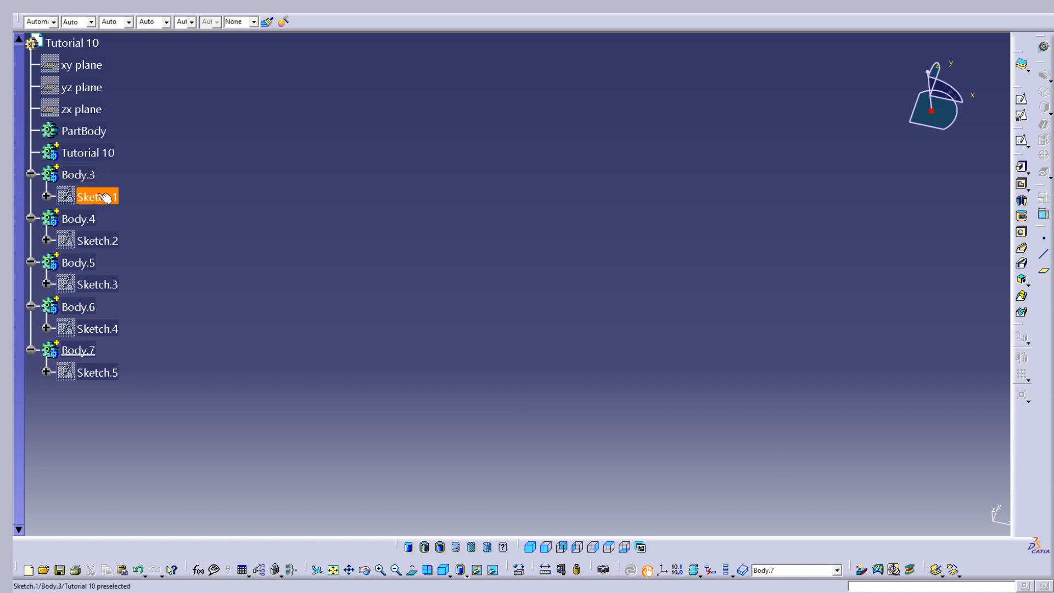
Define Body.3 as the in-work object and pad its rounded-triangle sketch to a length of 10 mm
{"action": "right_click", "coordinate": [80, 174]}
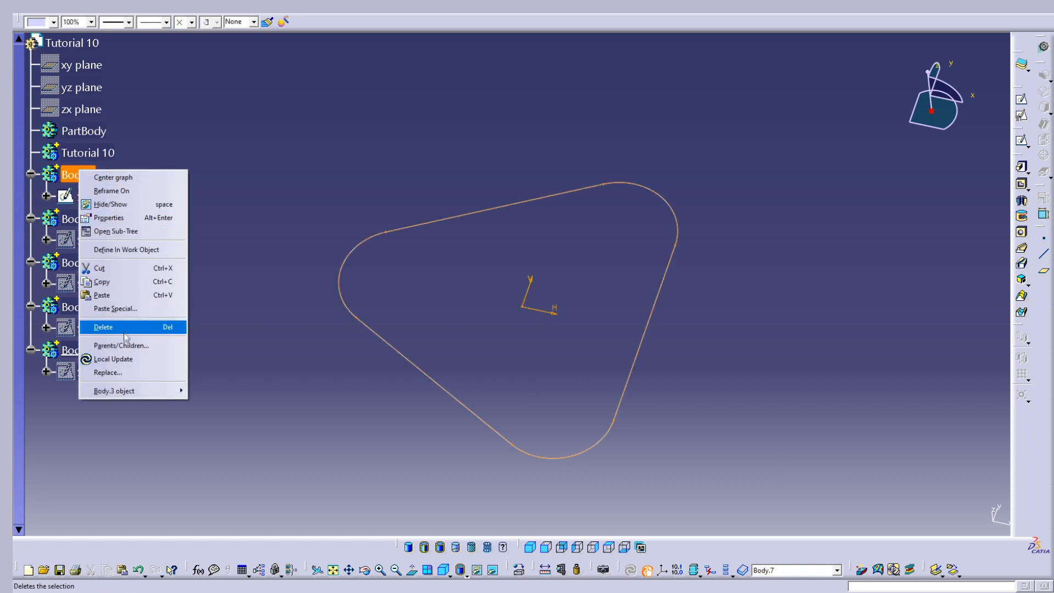
{"action": "left_click", "coordinate": [127, 249]}
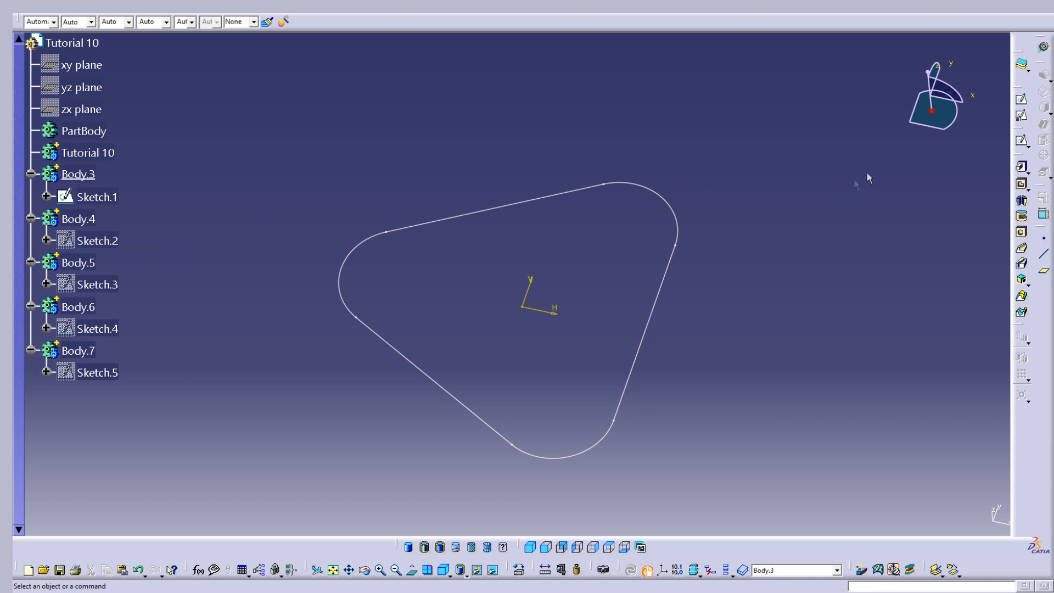
{"action": "left_click", "coordinate": [1021, 167]}
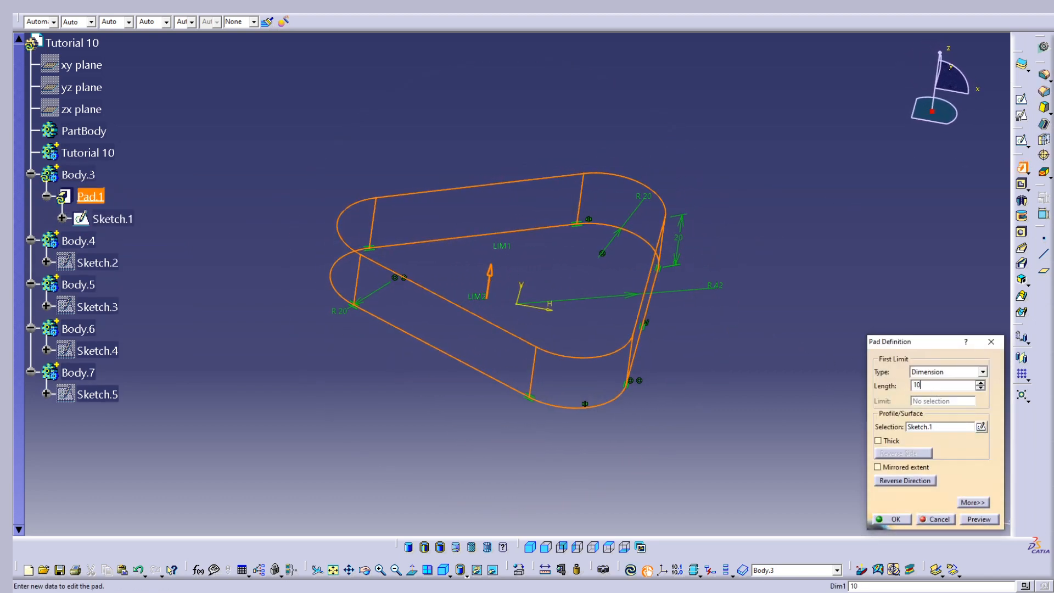
{"action": "type", "text": "10"}
{"action": "key", "text": "Return"}
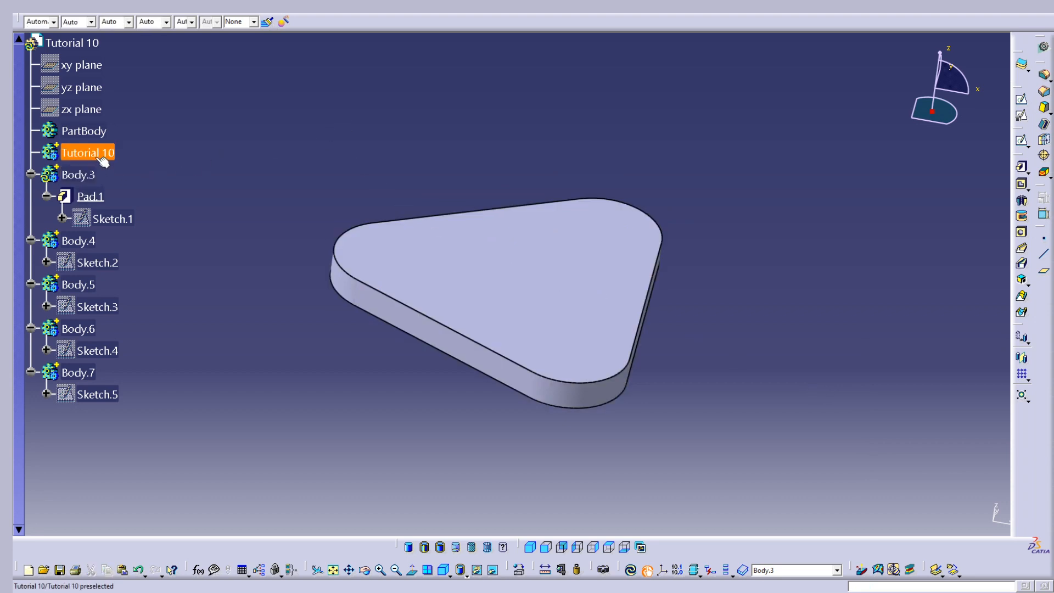
Define the Tutorial 10 body as the in-work object and add Body.3 to it with the Boolean Add operation
{"action": "right_click", "coordinate": [101, 158]}
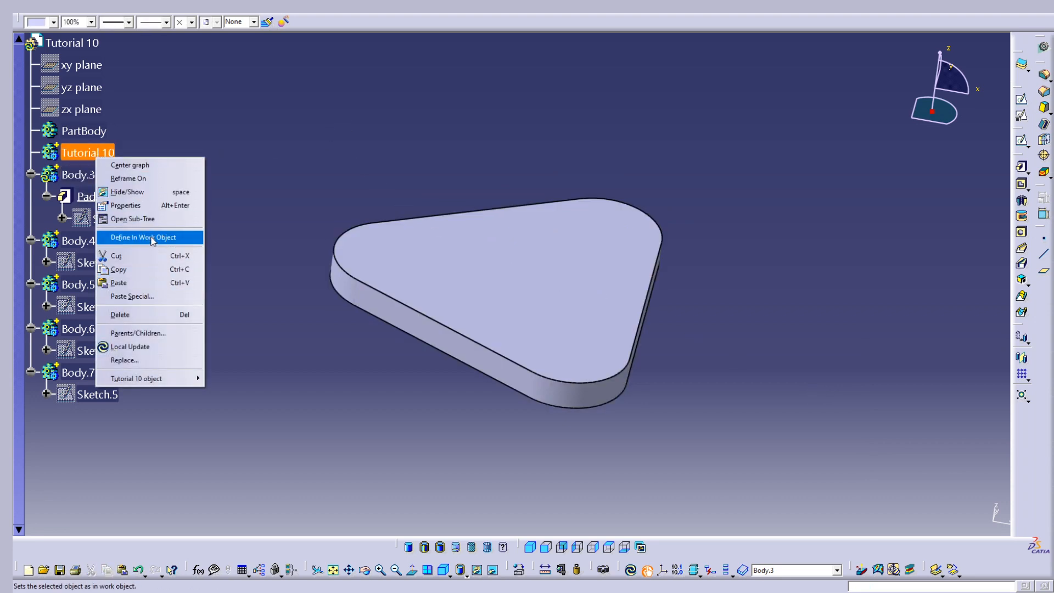
{"action": "left_click", "coordinate": [151, 237]}
{"action": "right_click", "coordinate": [80, 175]}
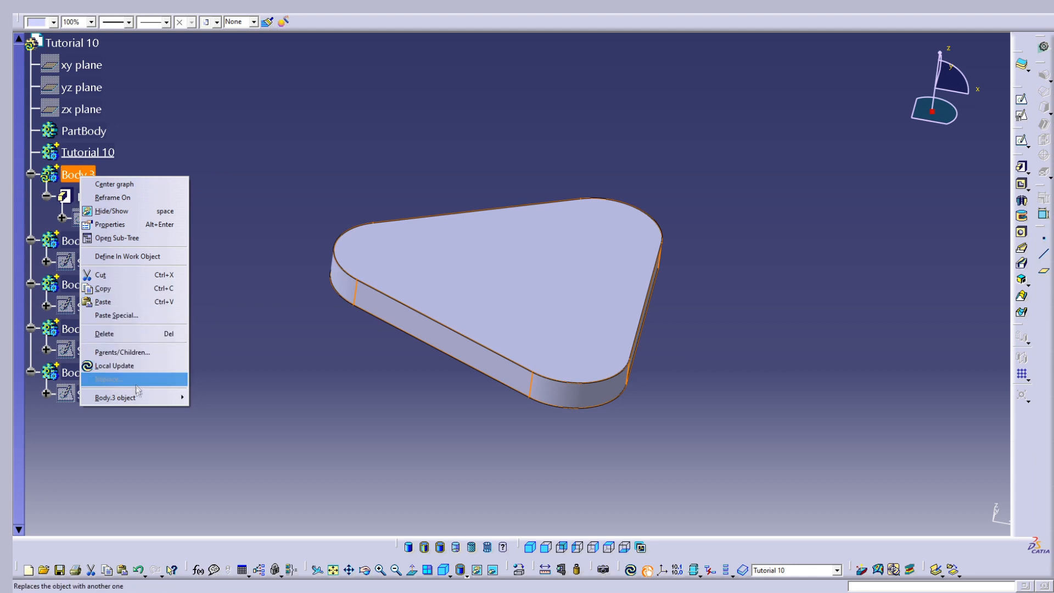
{"action": "mouse_move", "coordinate": [159, 397]}
{"action": "left_click", "coordinate": [230, 416]}
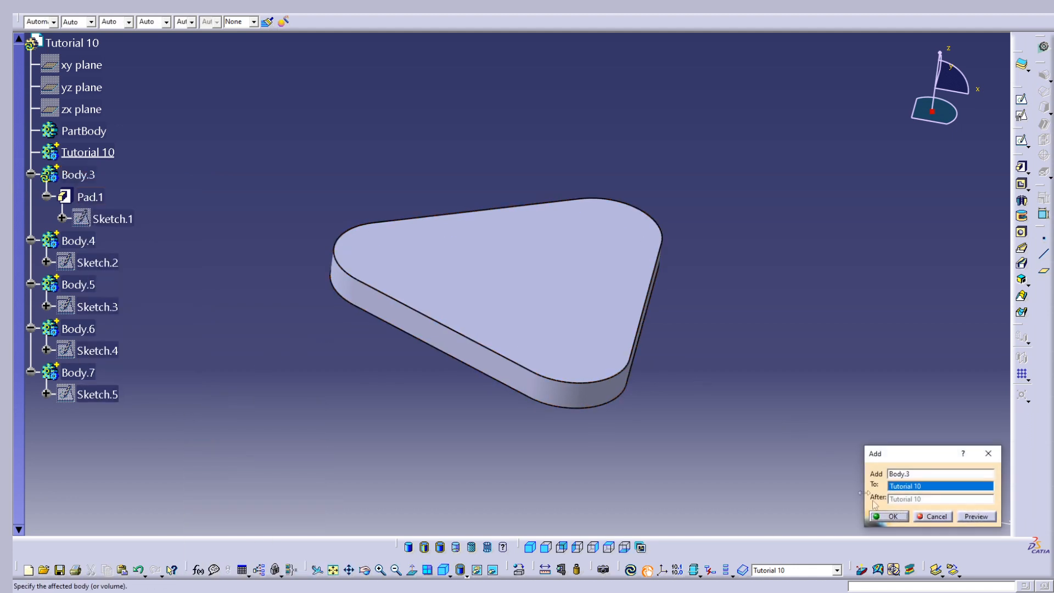
{"action": "left_click", "coordinate": [896, 518]}
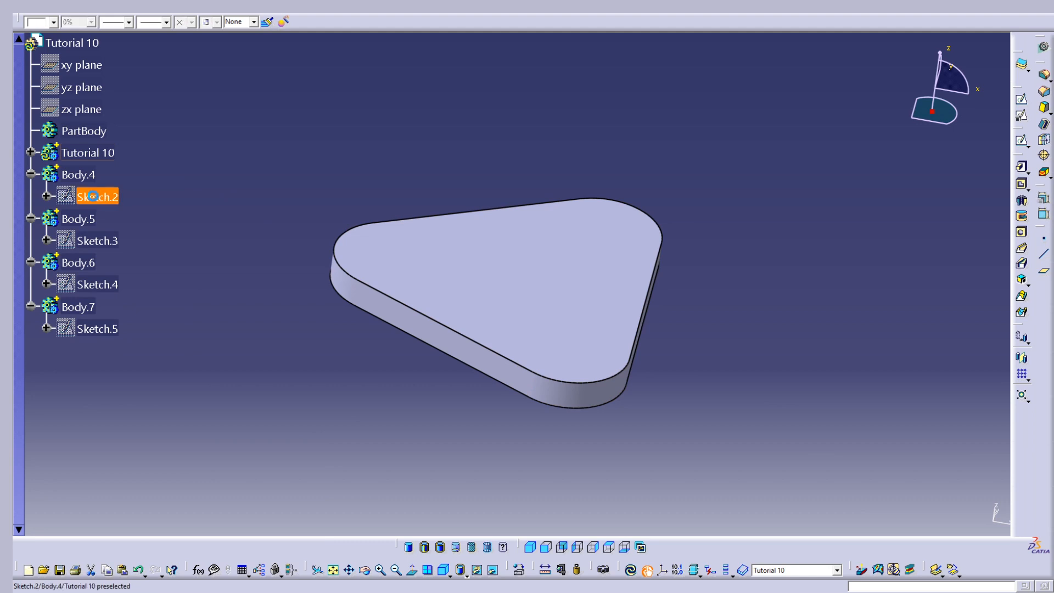
Show the hexagon Sketch.2 and define Body.4 as the in-work object
{"action": "mouse_move", "coordinate": [484, 216]}
{"action": "middle_mouse_down"}
{"action": "mouse_move", "coordinate": [484, 237]}
{"action": "mouse_move", "coordinate": [529, 99]}
{"action": "mouse_move", "coordinate": [502, 256]}
{"action": "mouse_move", "coordinate": [548, 475]}
{"action": "mouse_move", "coordinate": [488, 329]}
{"action": "middle_mouse_up"}
{"action": "left_click", "coordinate": [180, 202]}
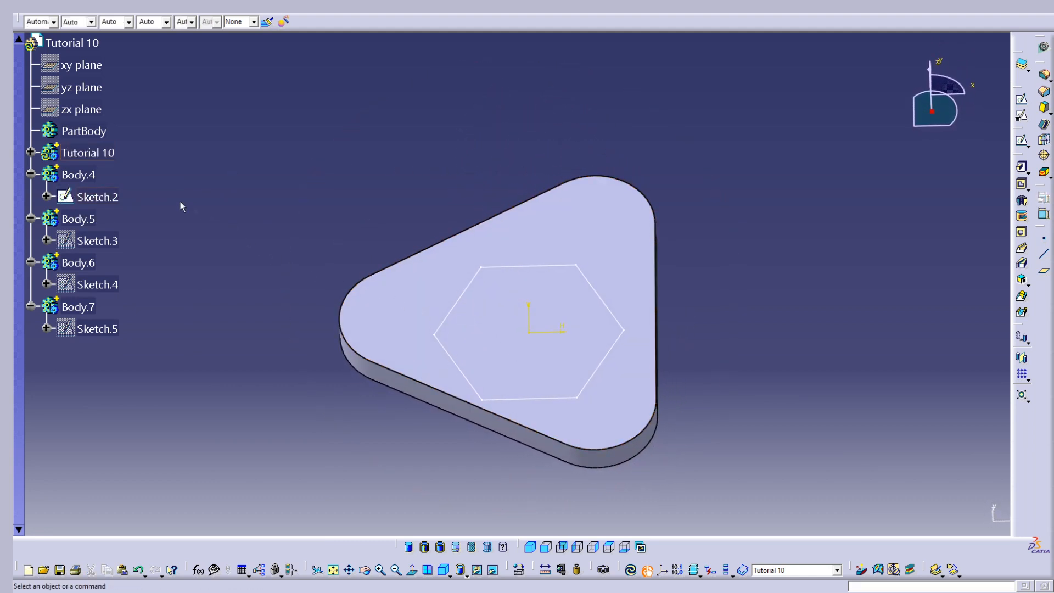
{"action": "right_click", "coordinate": [82, 175]}
{"action": "left_click", "coordinate": [140, 251]}
{"action": "left_click", "coordinate": [865, 194]}
Pad the hexagon Sketch.2 to a length of 15 mm
{"action": "left_click", "coordinate": [1023, 168]}
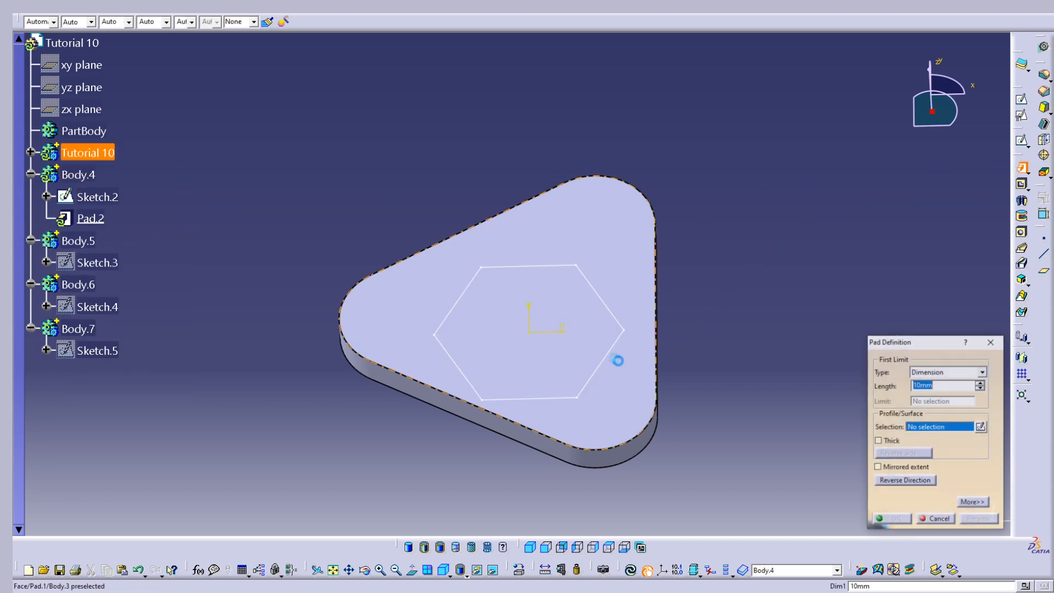
{"action": "left_click", "coordinate": [613, 355]}
{"action": "middle_click_drag", "start_coordinate": [544, 379], "coordinate": [521, 236]}
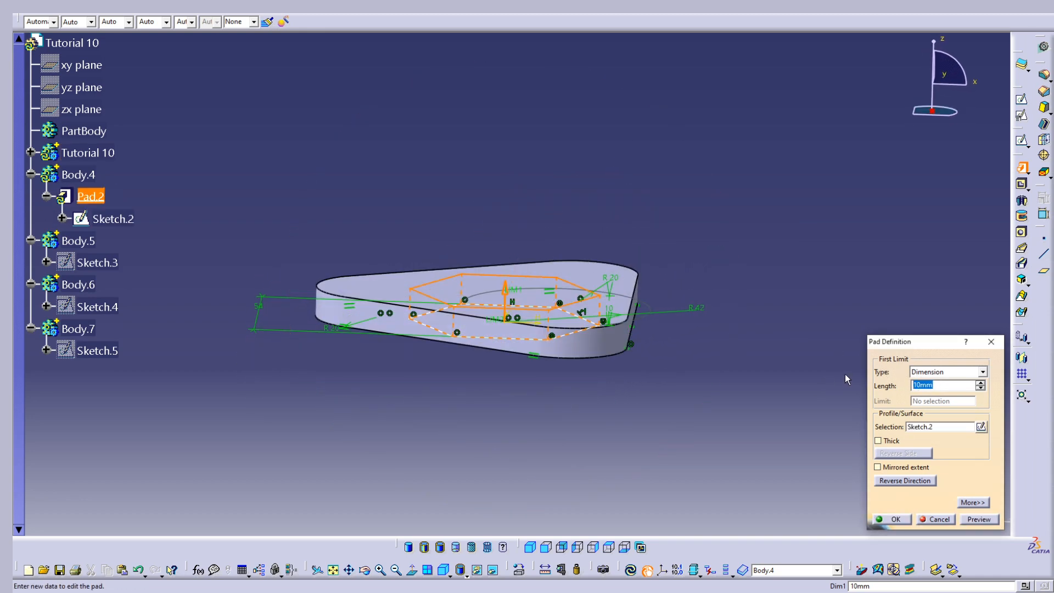
{"action": "key", "text": "Return"}
{"action": "left_click", "coordinate": [978, 520]}
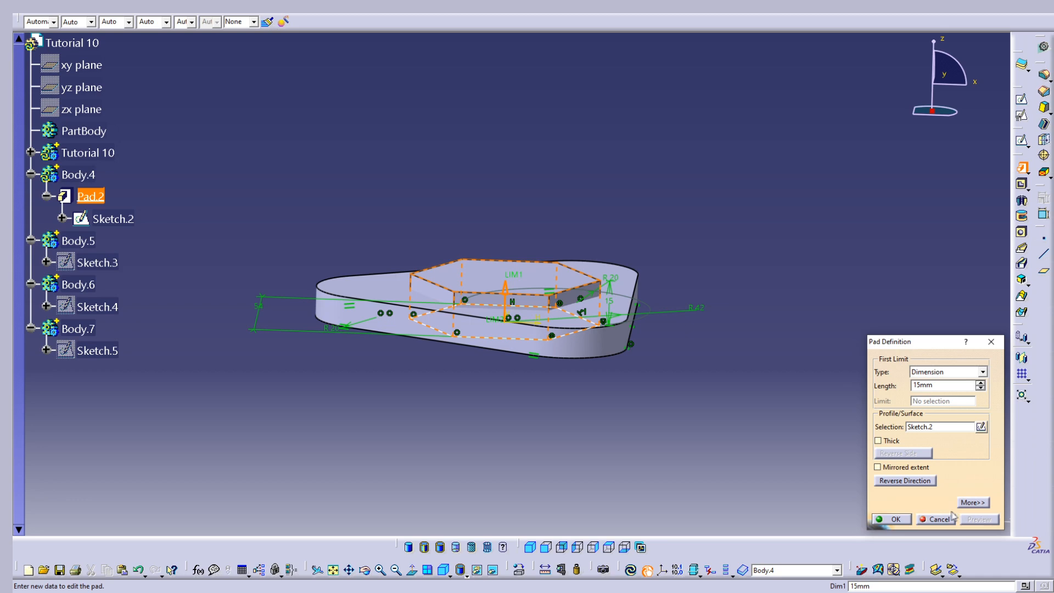
{"action": "left_click", "coordinate": [893, 519]}
Define the Tutorial 10 body as the in-work object and add Body.4 to it with the Boolean Add operation
{"action": "middle_click_drag", "start_coordinate": [649, 226], "coordinate": [609, 297]}
{"action": "right_click", "coordinate": [92, 153]}
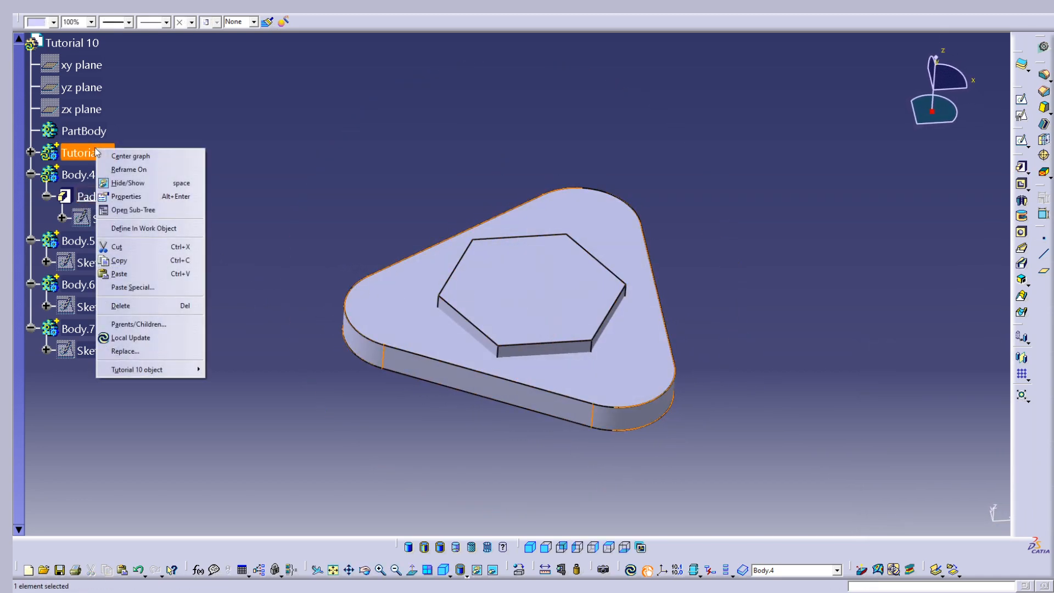
{"action": "left_click", "coordinate": [144, 228]}
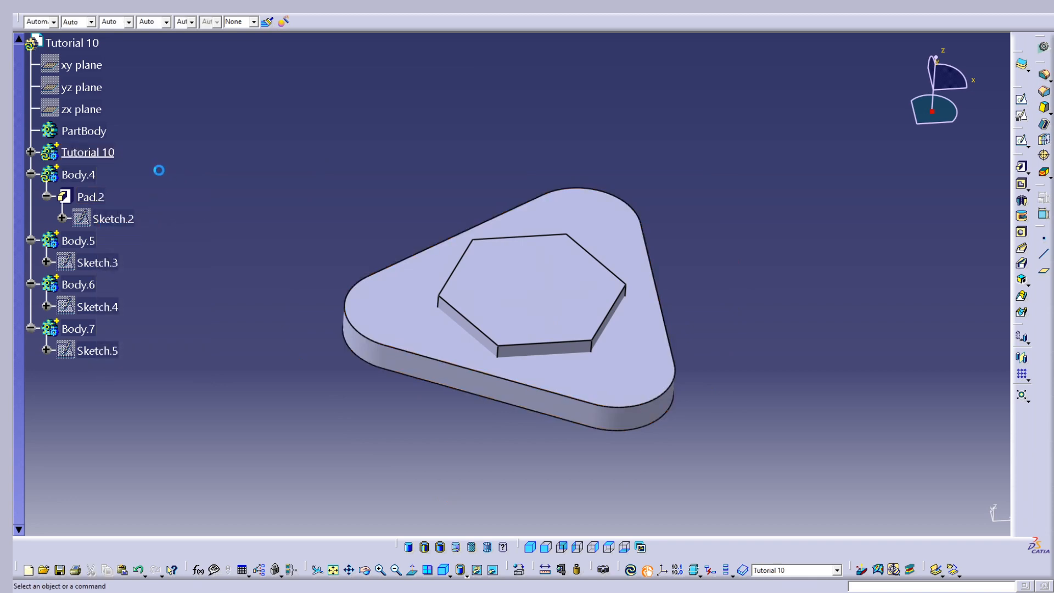
{"action": "right_click", "coordinate": [80, 177]}
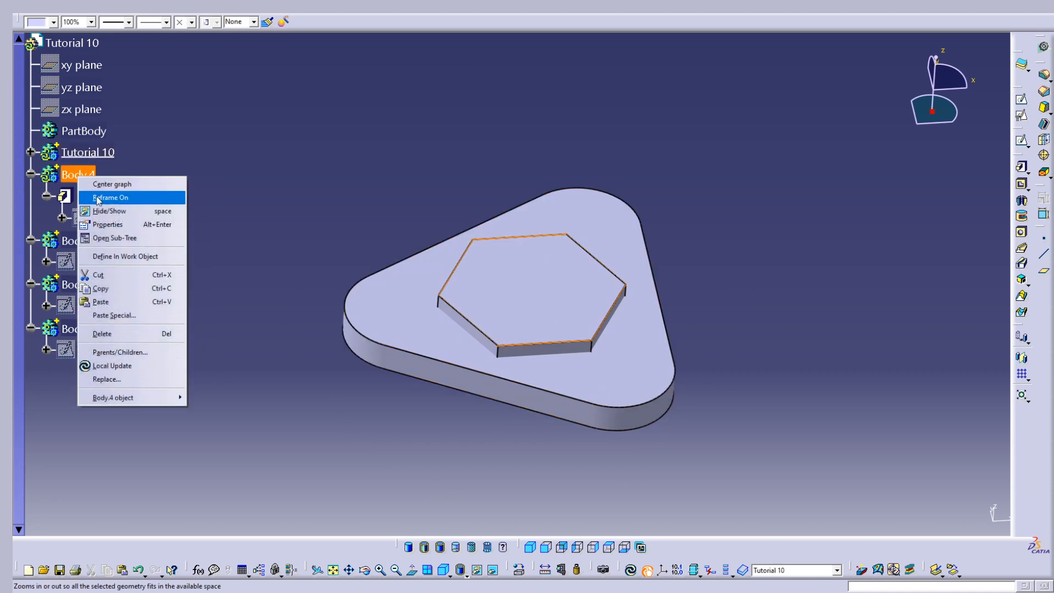
{"action": "mouse_move", "coordinate": [139, 399]}
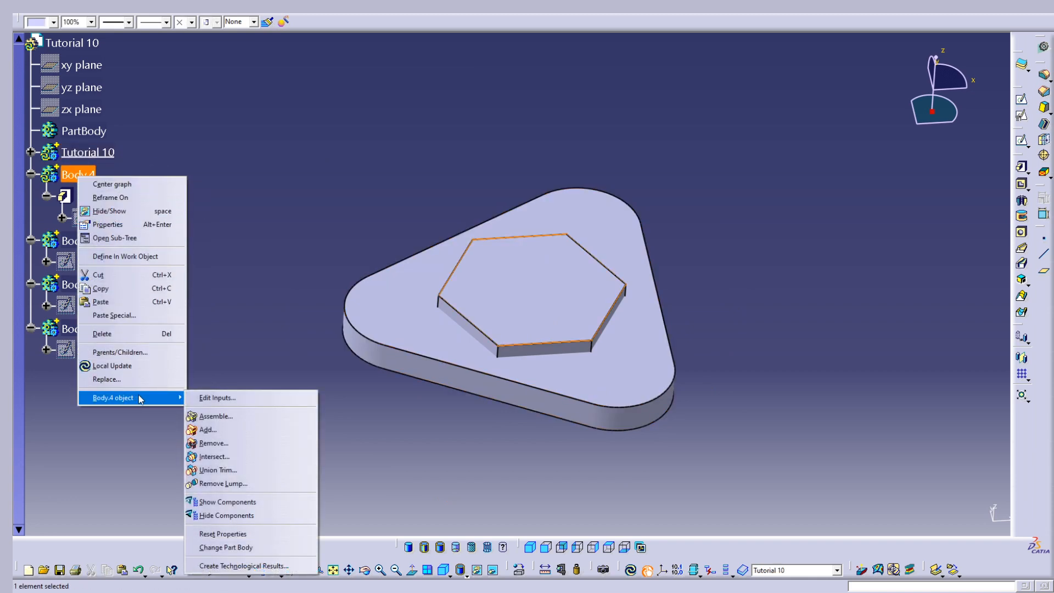
{"action": "left_click", "coordinate": [247, 431]}
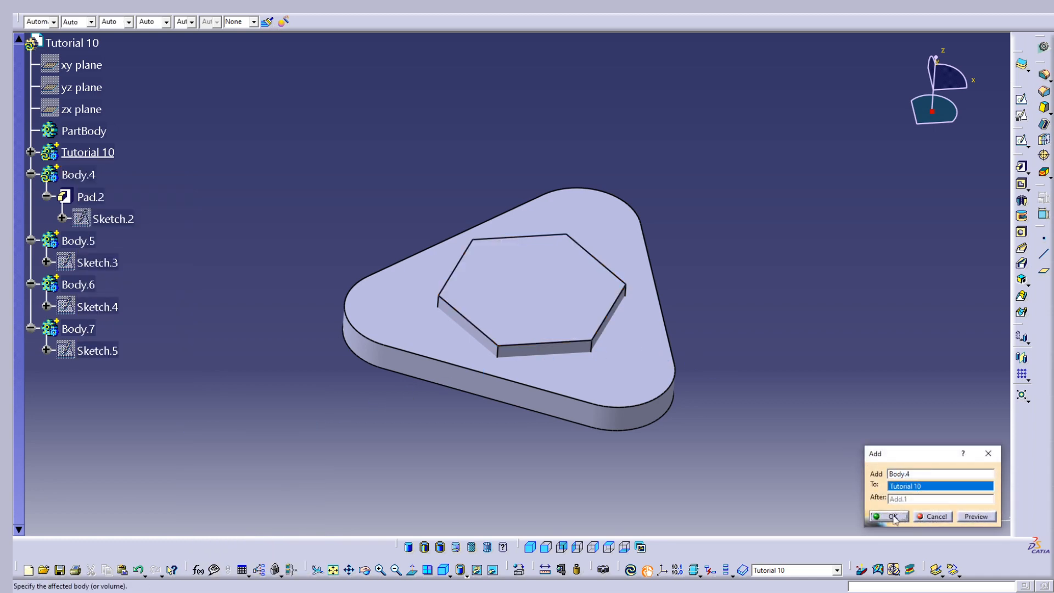
{"action": "middle_click_drag", "start_coordinate": [574, 350], "coordinate": [493, 382]}
{"action": "left_click", "coordinate": [777, 338]}
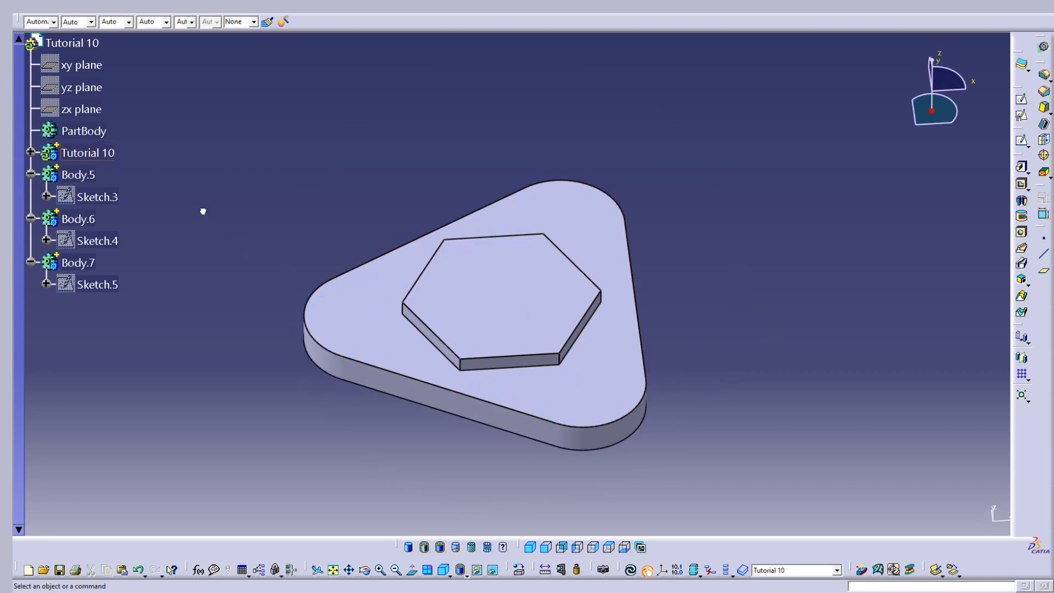
Show the circle Sketch.3 and define Body.5 as the in-work object
{"action": "right_click", "coordinate": [113, 198]}
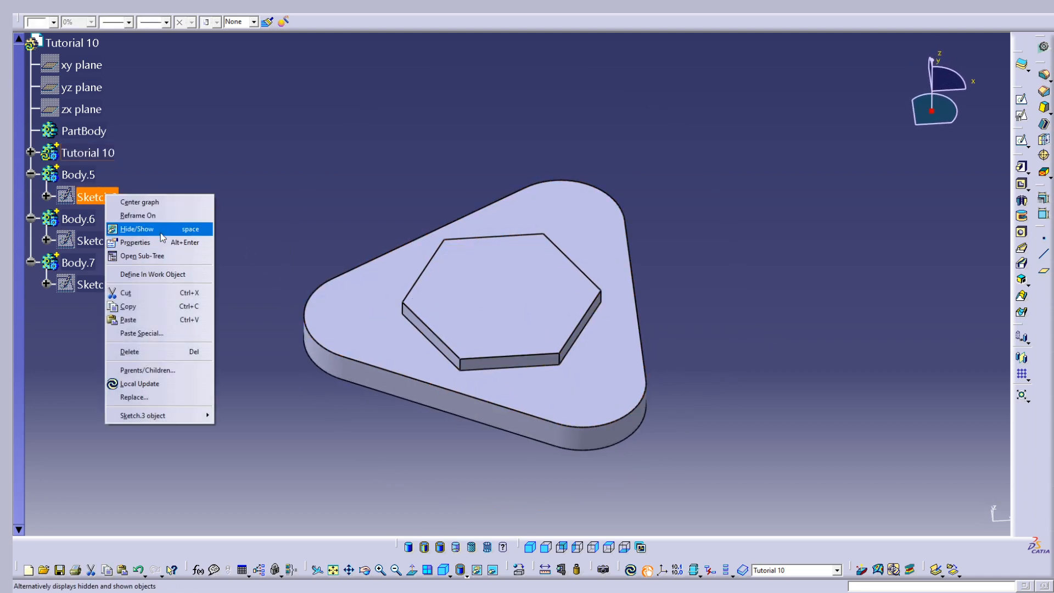
{"action": "left_click", "coordinate": [144, 225]}
{"action": "middle_click_drag", "start_coordinate": [510, 219], "coordinate": [510, 324]}
{"action": "mouse_move", "coordinate": [510, 324]}
{"action": "middle_mouse_down"}
{"action": "mouse_move", "coordinate": [513, 270]}
{"action": "mouse_move", "coordinate": [470, 271]}
{"action": "mouse_move", "coordinate": [505, 282]}
{"action": "middle_mouse_up"}
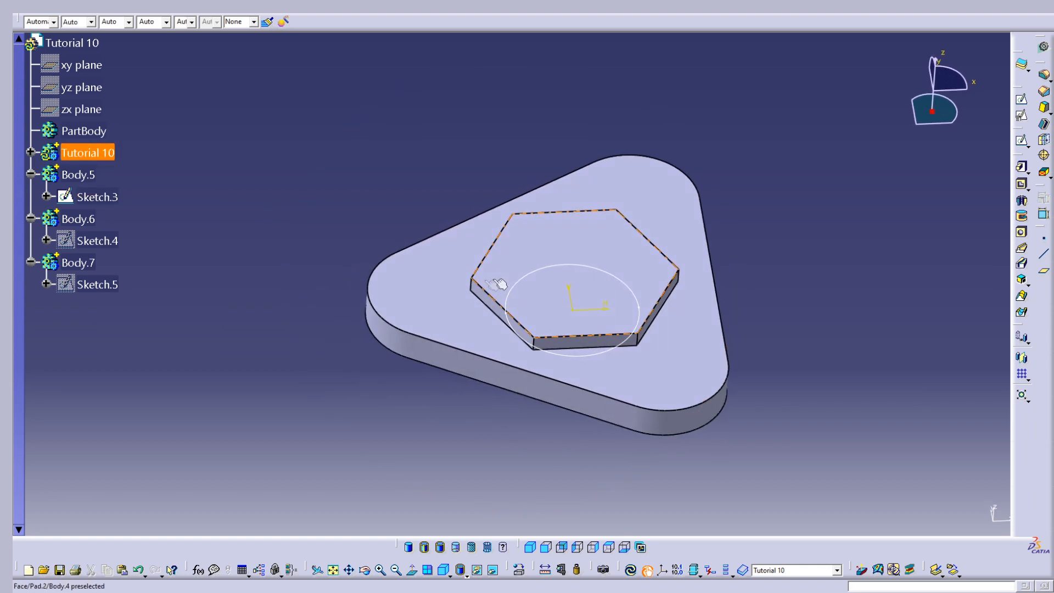
{"action": "right_click", "coordinate": [78, 182]}
{"action": "left_click", "coordinate": [118, 258]}
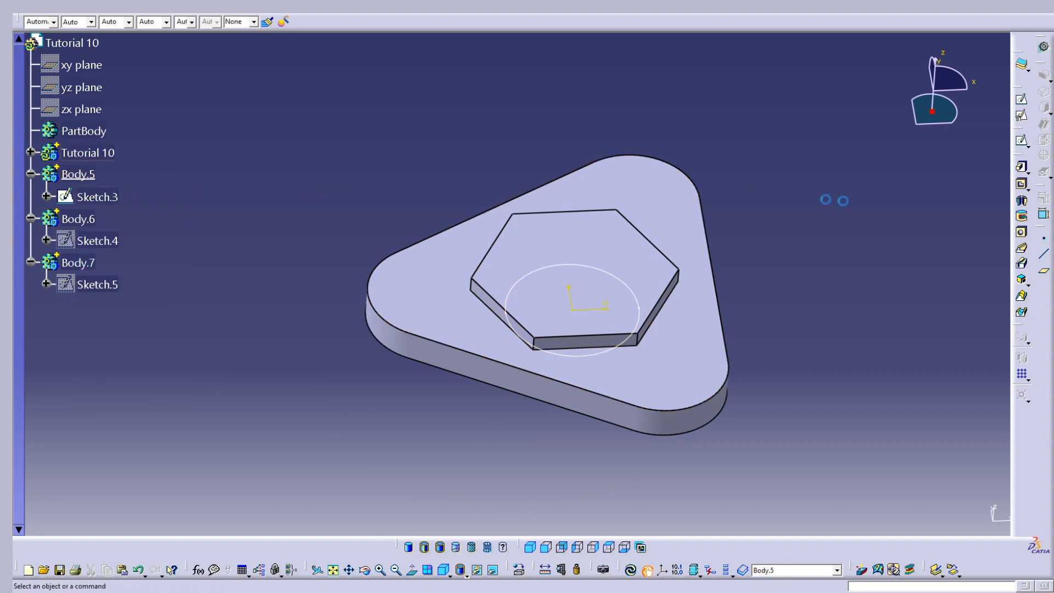
Pad the circle Sketch.3 to a length of 20 mm
{"action": "left_click", "coordinate": [1022, 168]}
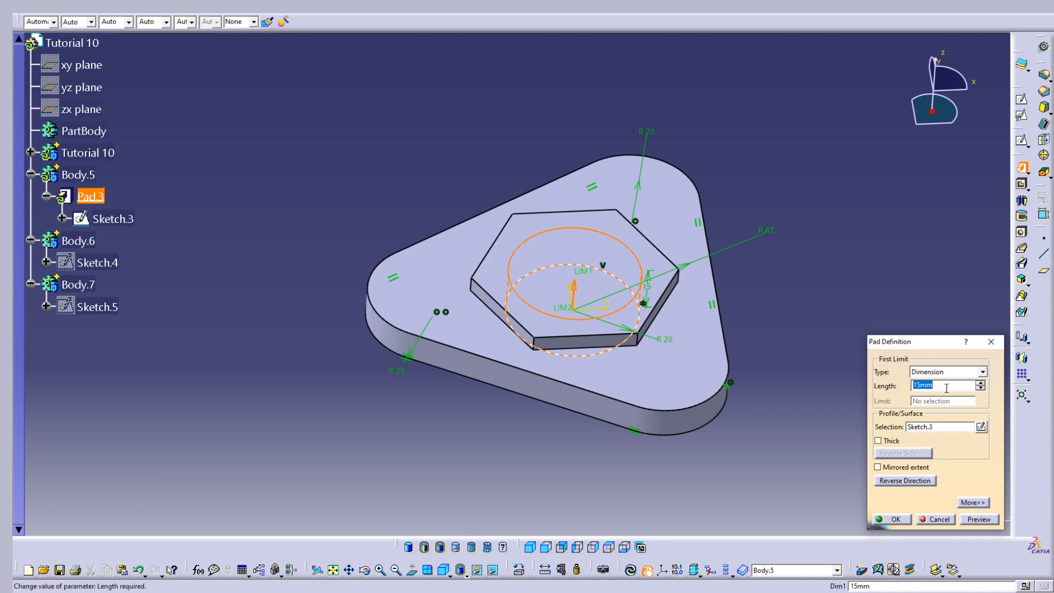
{"action": "key", "text": "Return"}
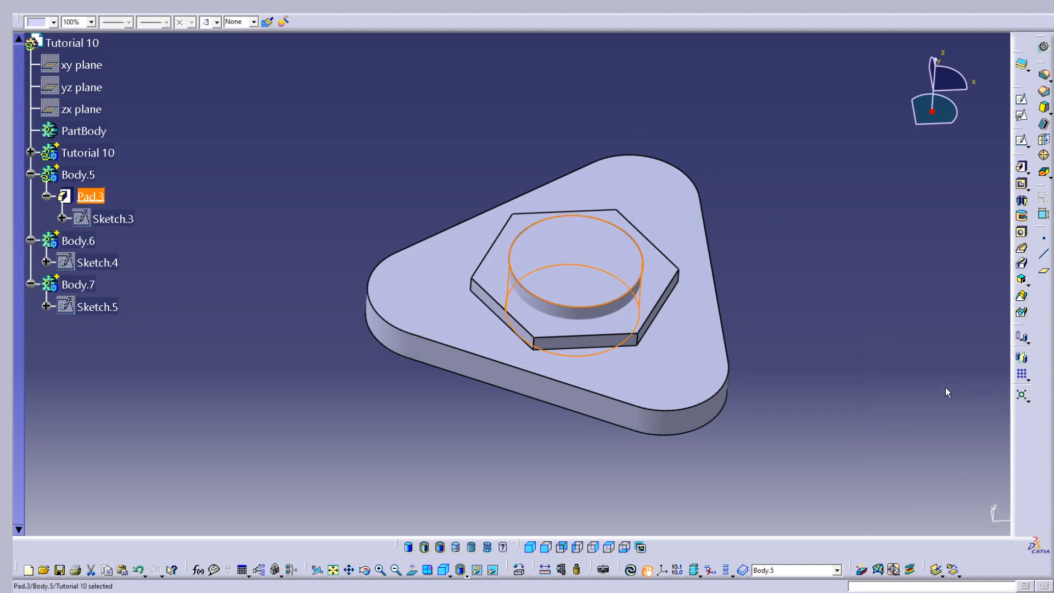
{"action": "left_click", "coordinate": [825, 295]}
{"action": "middle_click_drag", "start_coordinate": [587, 322], "coordinate": [497, 226]}
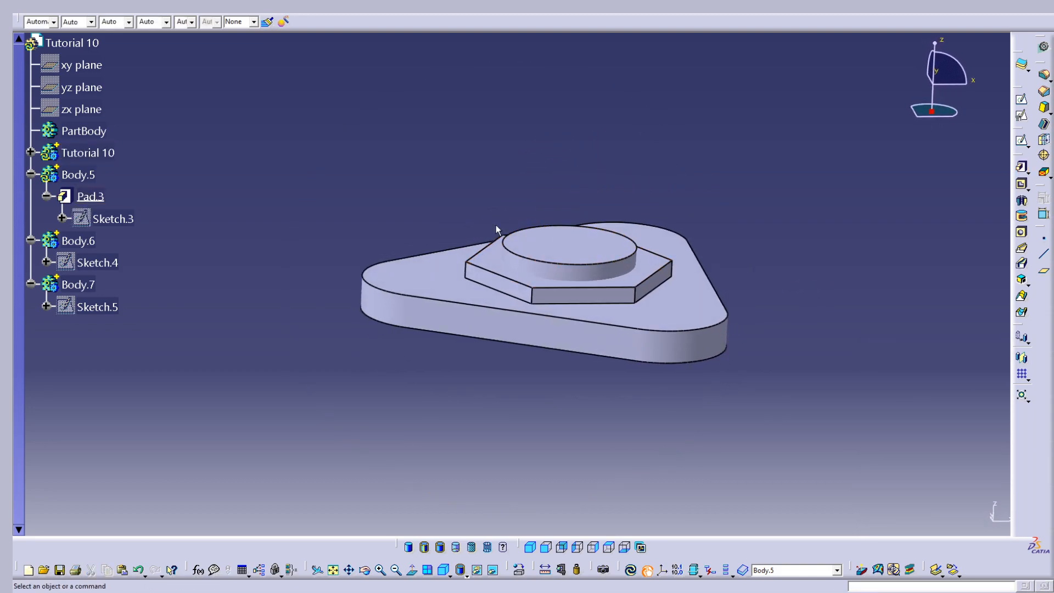
Define the Tutorial 10 body as the in-work object and merge Body.5 into it with the Boolean Add operation
{"action": "left_click", "coordinate": [102, 153]}
{"action": "right_click", "coordinate": [105, 152]}
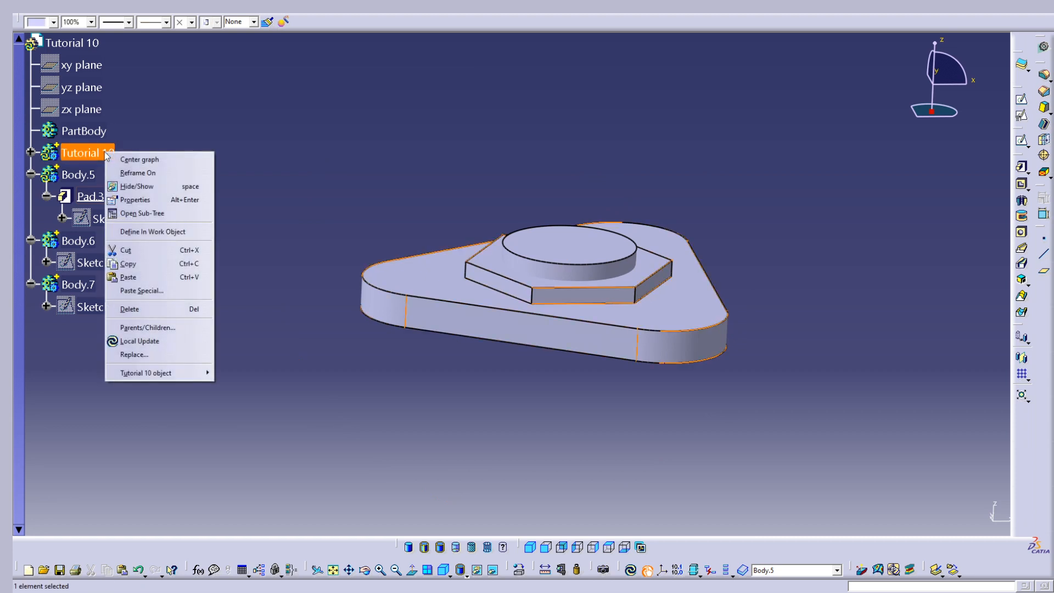
{"action": "left_click", "coordinate": [162, 232]}
{"action": "left_click", "coordinate": [76, 175]}
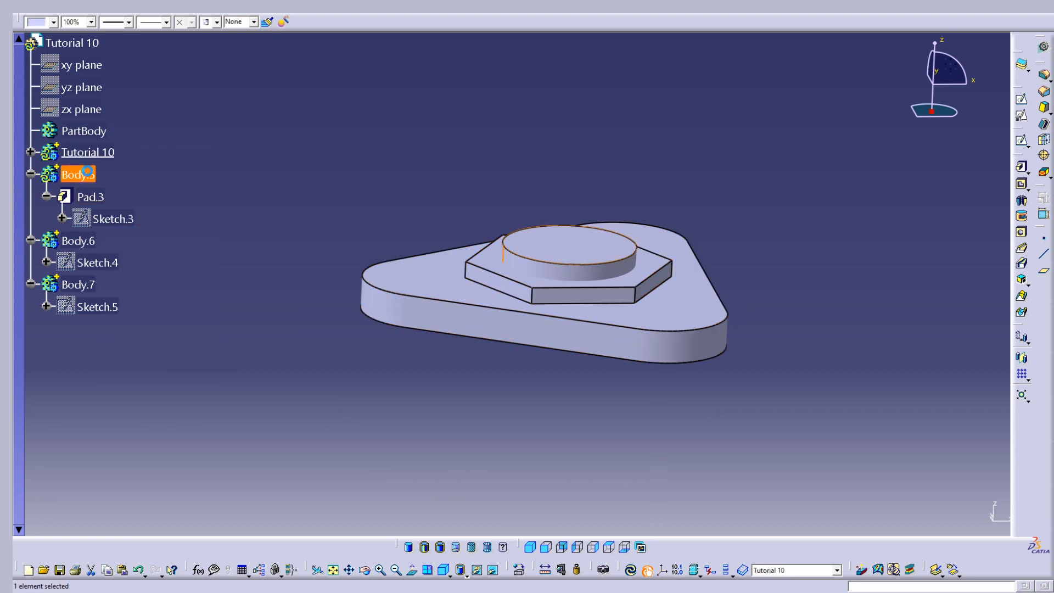
{"action": "right_click", "coordinate": [86, 175]}
{"action": "mouse_move", "coordinate": [147, 393]}
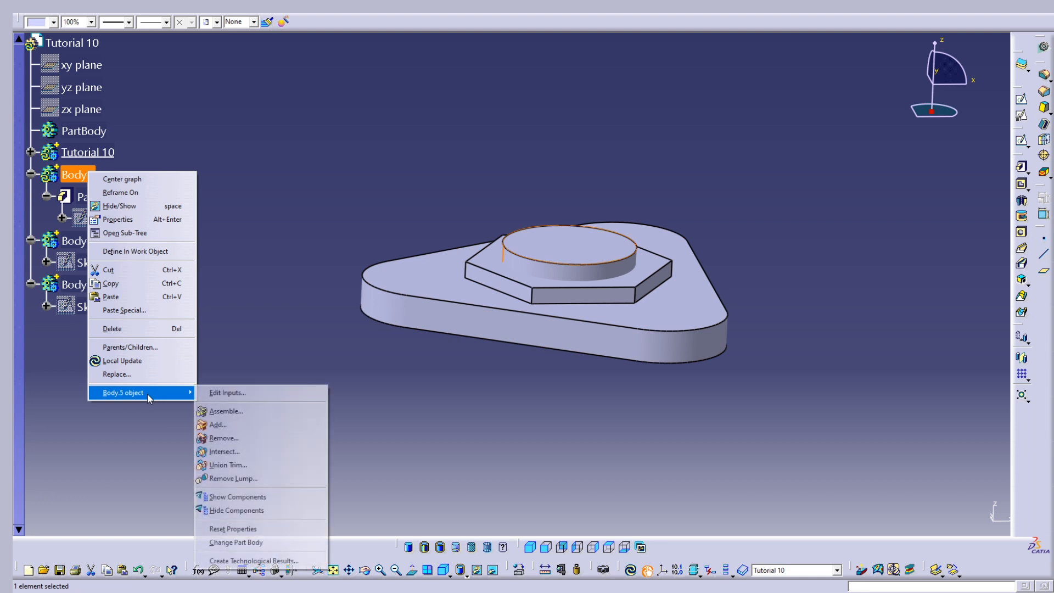
{"action": "left_click", "coordinate": [217, 424]}
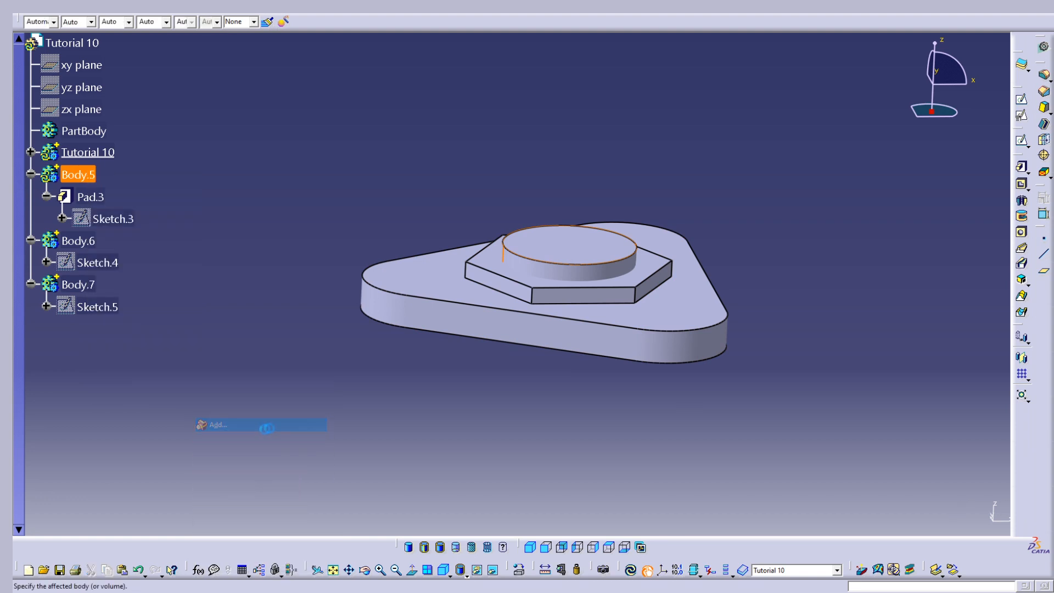
{"action": "left_click", "coordinate": [892, 516]}
{"action": "middle_click_drag", "start_coordinate": [790, 313], "coordinate": [530, 337]}
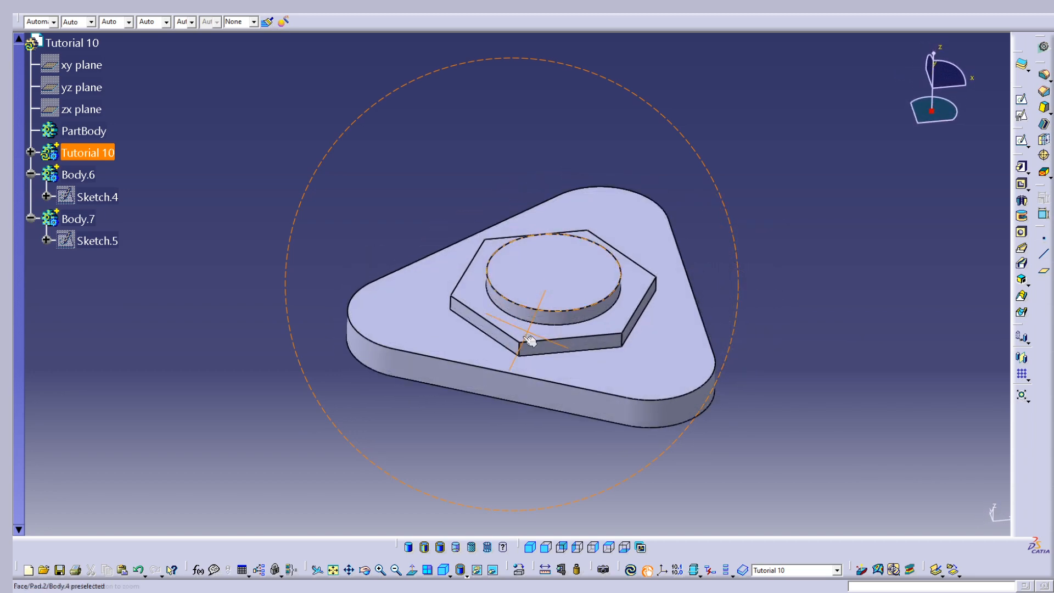
Show Sketch.4 with the center and corner hole circles and define Body.6 as the in-work object
{"action": "double_click", "coordinate": [98, 155]}
{"action": "left_click", "coordinate": [177, 174]}
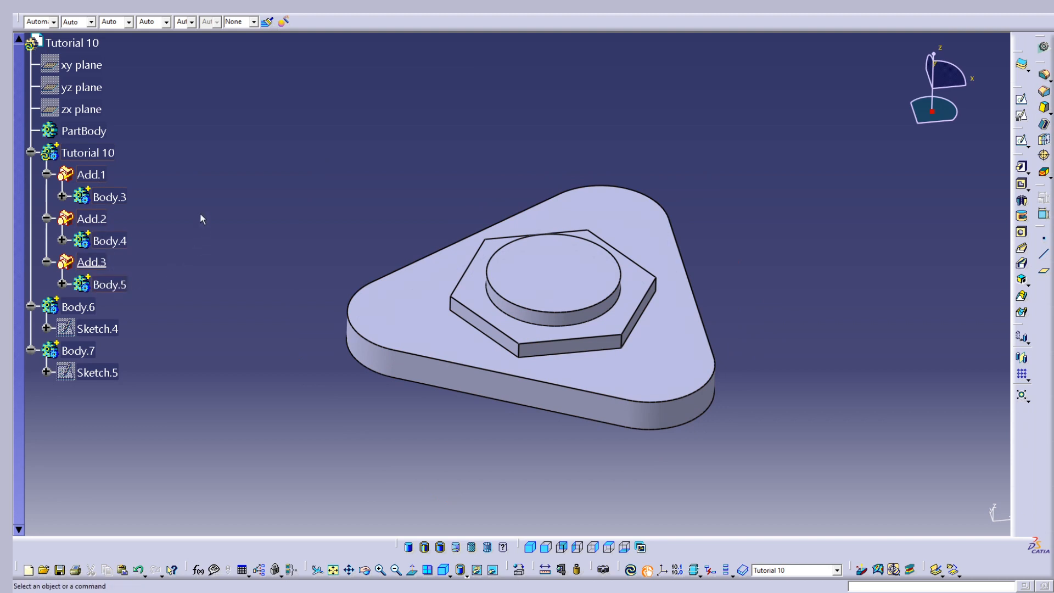
{"action": "left_click", "coordinate": [109, 330]}
{"action": "key", "text": "space"}
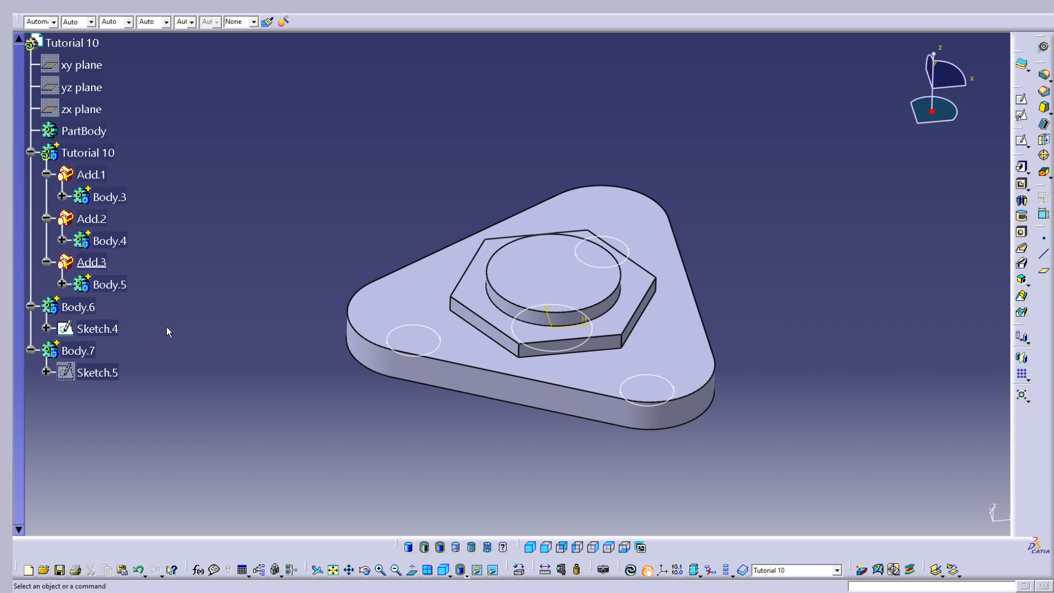
{"action": "middle_click_drag", "start_coordinate": [512, 333], "coordinate": [265, 323]}
{"action": "right_click", "coordinate": [91, 309]}
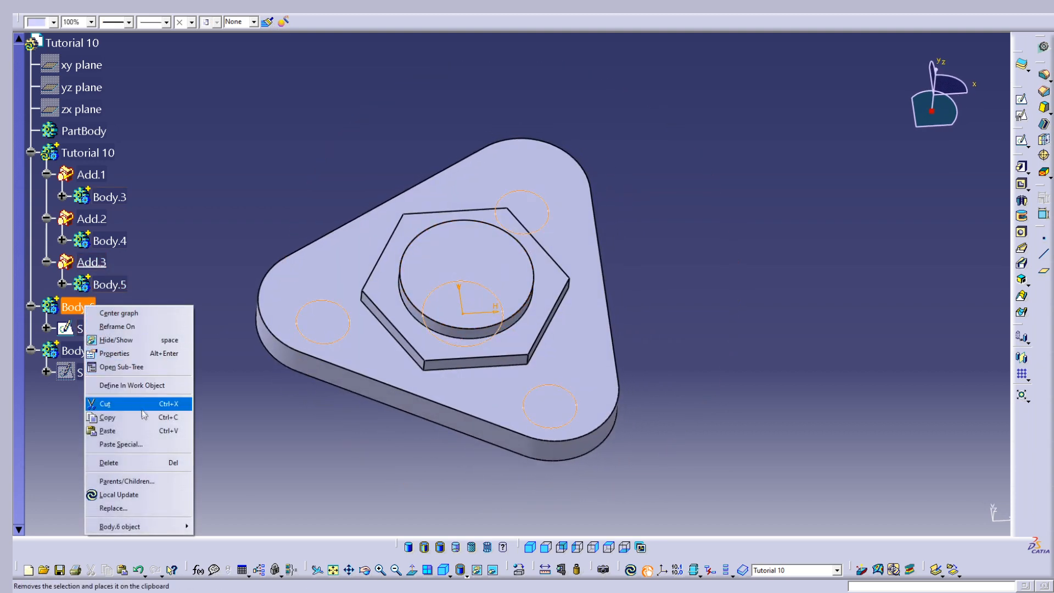
{"action": "left_click", "coordinate": [126, 385]}
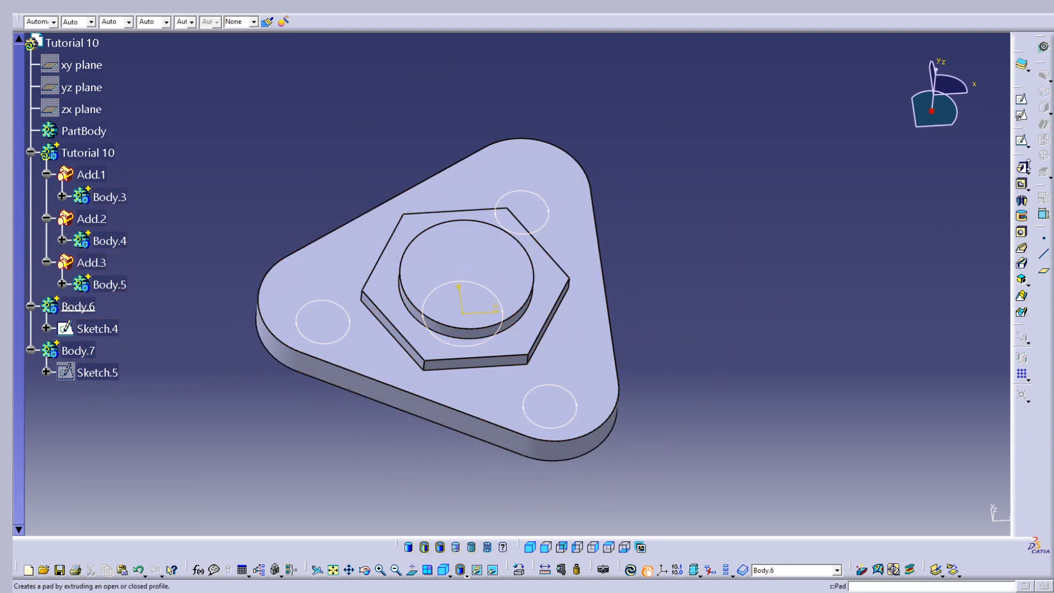
Pad the hole circles of Sketch.4 with a first limit of 25 mm and a second limit of 25 mm
{"action": "left_click", "coordinate": [566, 391]}
{"action": "mouse_move", "coordinate": [557, 389]}
{"action": "middle_mouse_down"}
{"action": "mouse_move", "coordinate": [500, 406]}
{"action": "mouse_move", "coordinate": [483, 340]}
{"action": "mouse_move", "coordinate": [452, 303]}
{"action": "middle_mouse_up"}
{"action": "mouse_move", "coordinate": [513, 351]}
{"action": "middle_mouse_down"}
{"action": "mouse_move", "coordinate": [510, 329]}
{"action": "mouse_move", "coordinate": [516, 354]}
{"action": "middle_mouse_up"}
{"action": "left_click", "coordinate": [973, 502]}
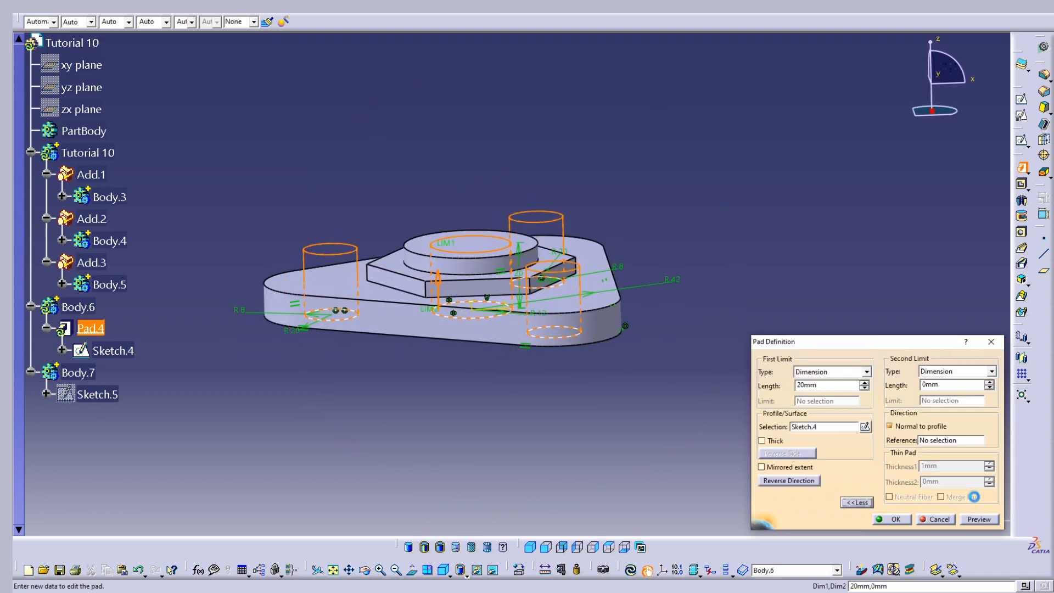
{"action": "double_click", "coordinate": [949, 384]}
{"action": "key", "text": "Return"}
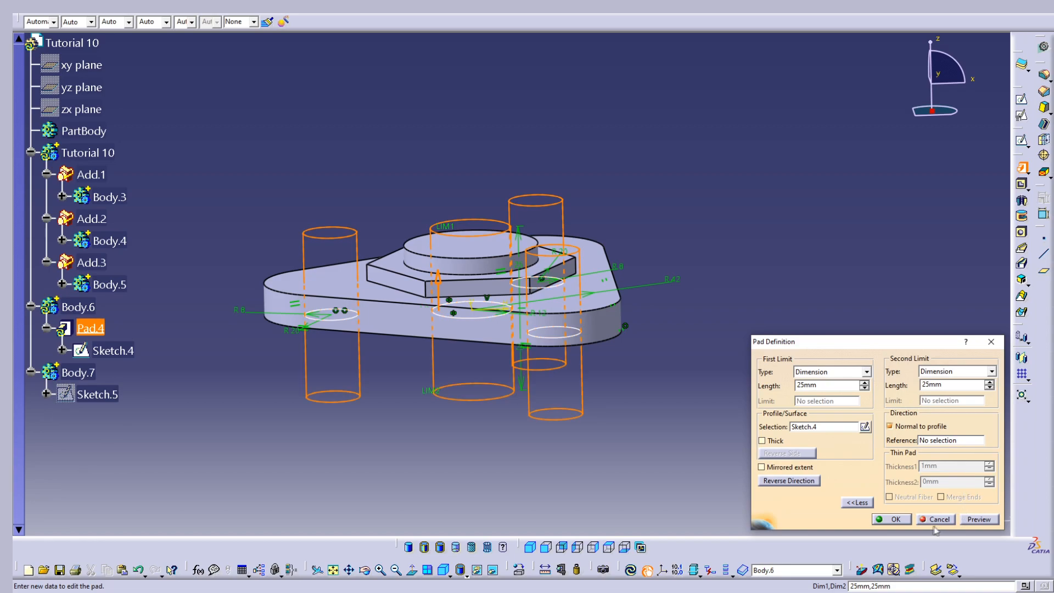
{"action": "left_click", "coordinate": [967, 515]}
{"action": "middle_click_drag", "start_coordinate": [596, 338], "coordinate": [585, 387]}
{"action": "left_click", "coordinate": [893, 519]}
{"action": "middle_click_drag", "start_coordinate": [739, 341], "coordinate": [686, 329]}
Define the Tutorial 10 body as the in-work object and subtract Body.6 from it with the Boolean Remove operation
{"action": "right_click", "coordinate": [108, 153]}
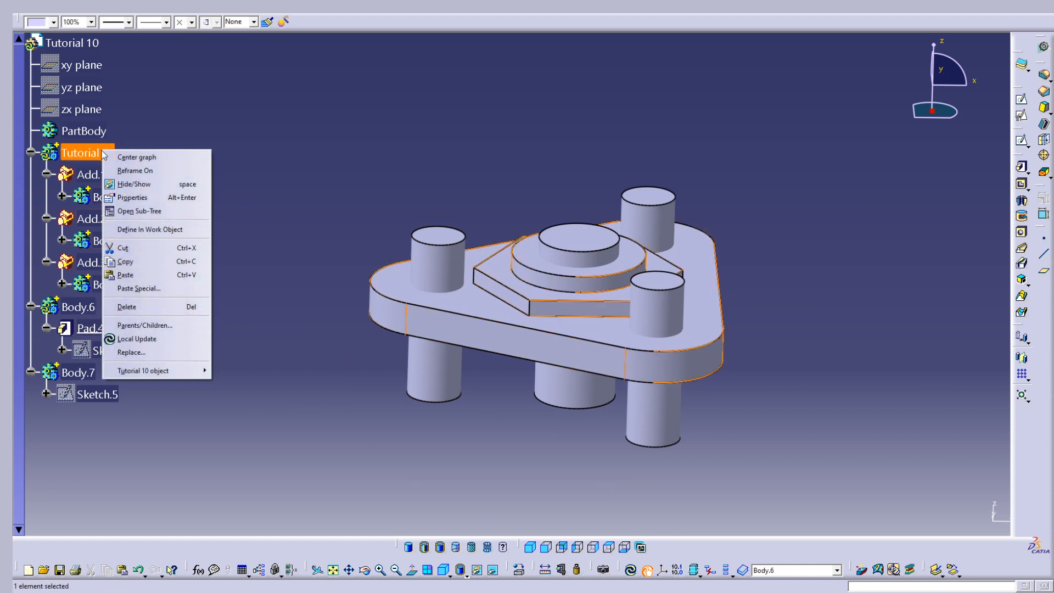
{"action": "left_click", "coordinate": [142, 230]}
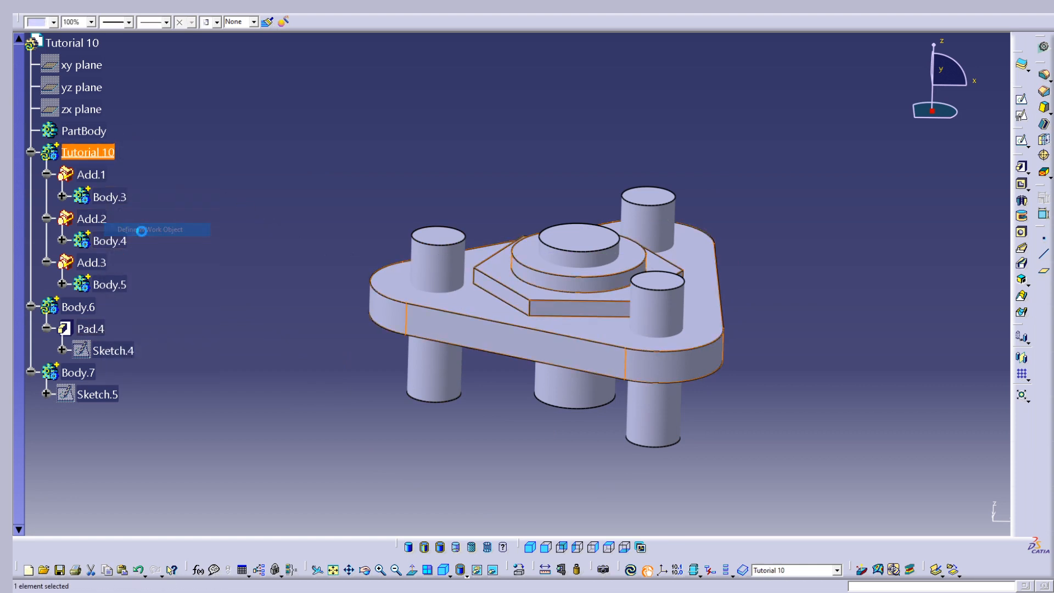
{"action": "left_click", "coordinate": [89, 307]}
{"action": "right_click", "coordinate": [90, 308]}
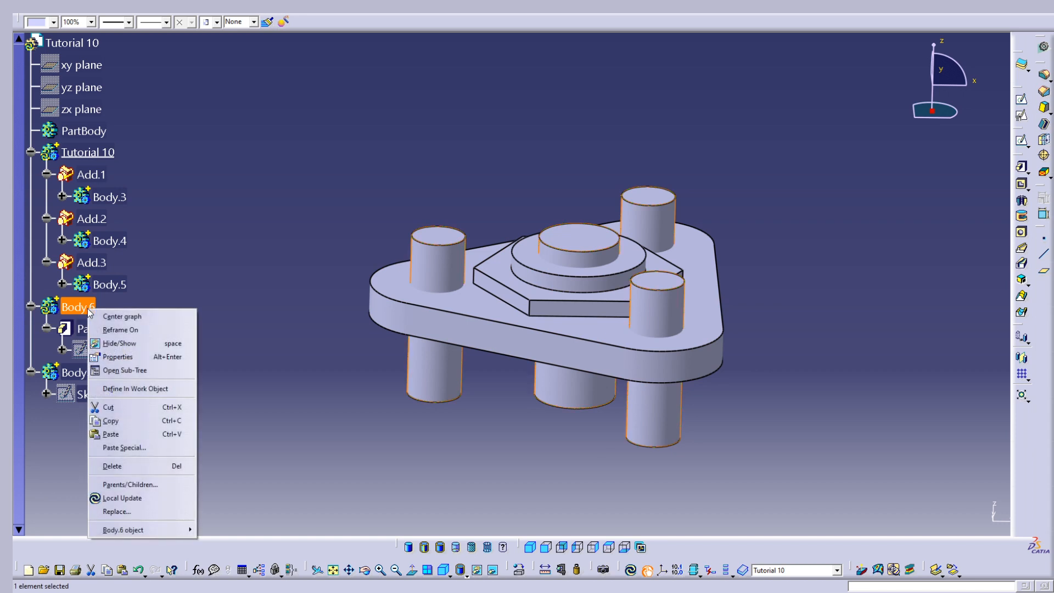
{"action": "mouse_move", "coordinate": [166, 535]}
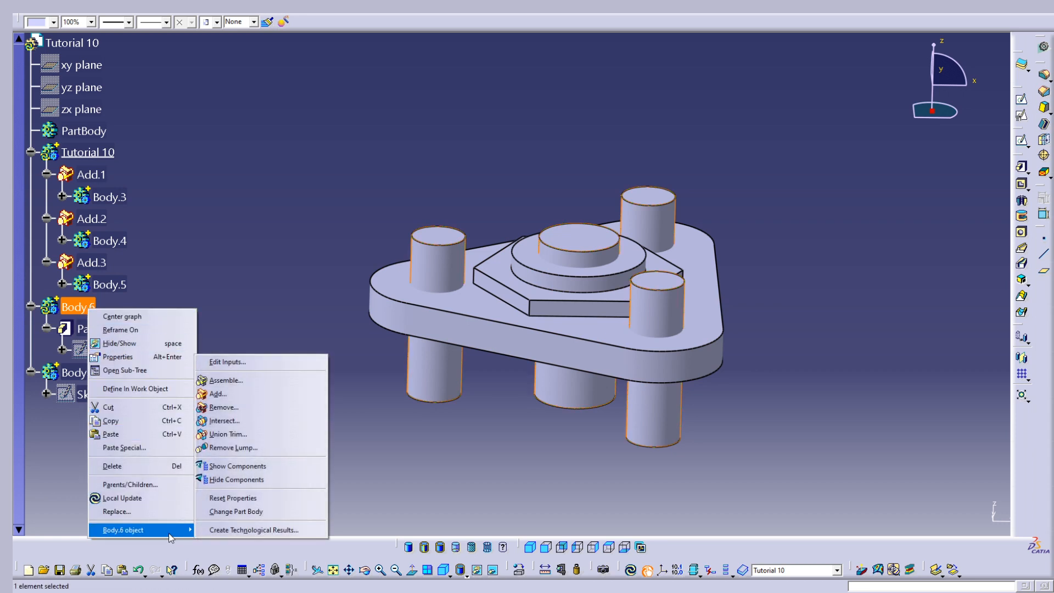
{"action": "left_click", "coordinate": [242, 407]}
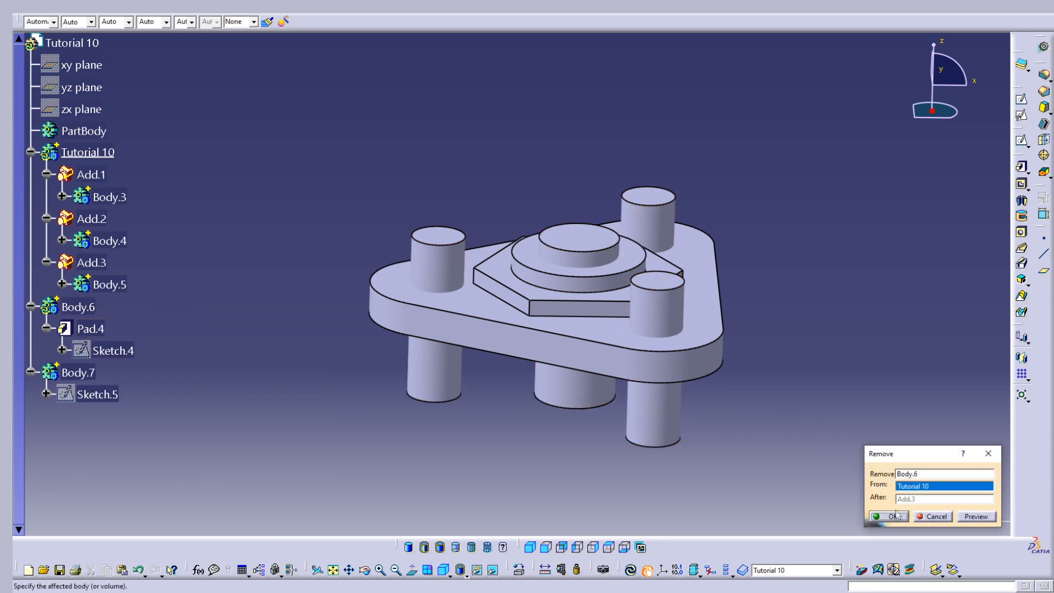
{"action": "left_click", "coordinate": [889, 517]}
{"action": "middle_click_drag", "start_coordinate": [774, 334], "coordinate": [544, 343]}
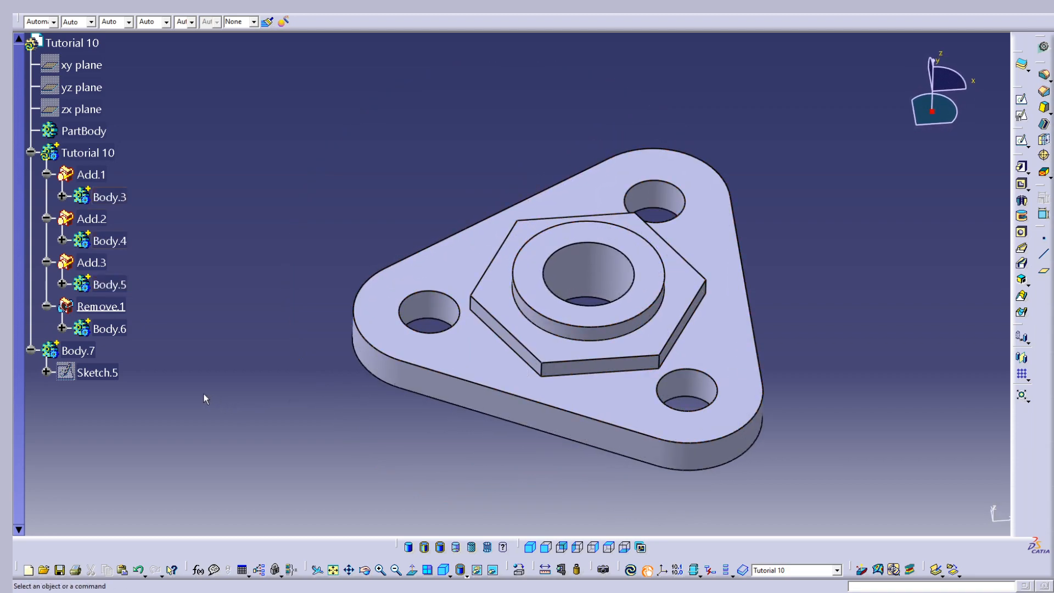
Show the three-circle Sketch.5 in Body.7
{"action": "middle_click_drag", "start_coordinate": [498, 383], "coordinate": [488, 352]}
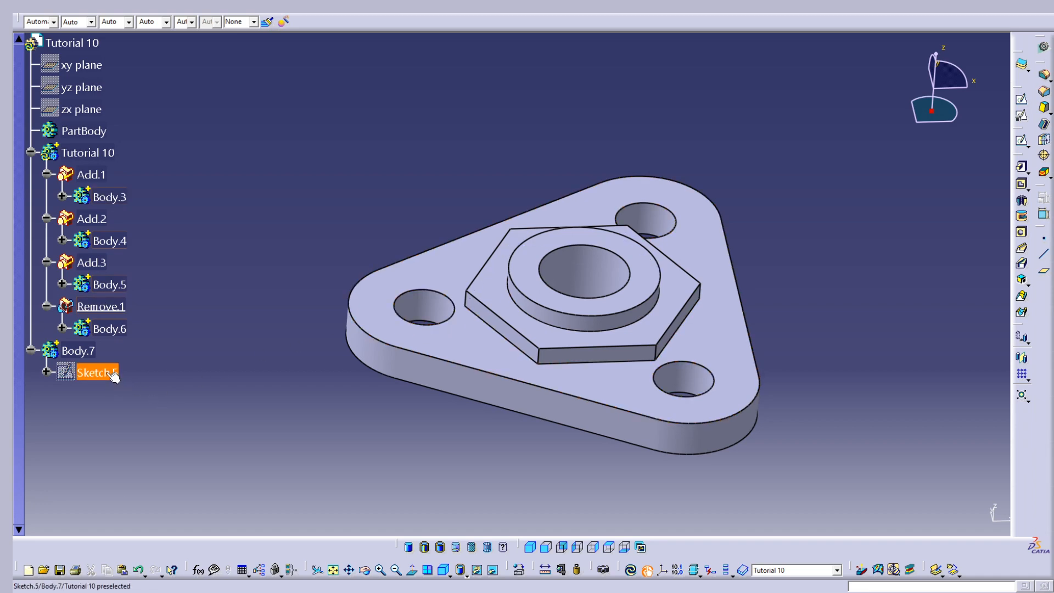
{"action": "mouse_move", "coordinate": [522, 419]}
{"action": "middle_mouse_down"}
{"action": "mouse_move", "coordinate": [501, 280]}
{"action": "mouse_move", "coordinate": [477, 432]}
{"action": "middle_mouse_up"}
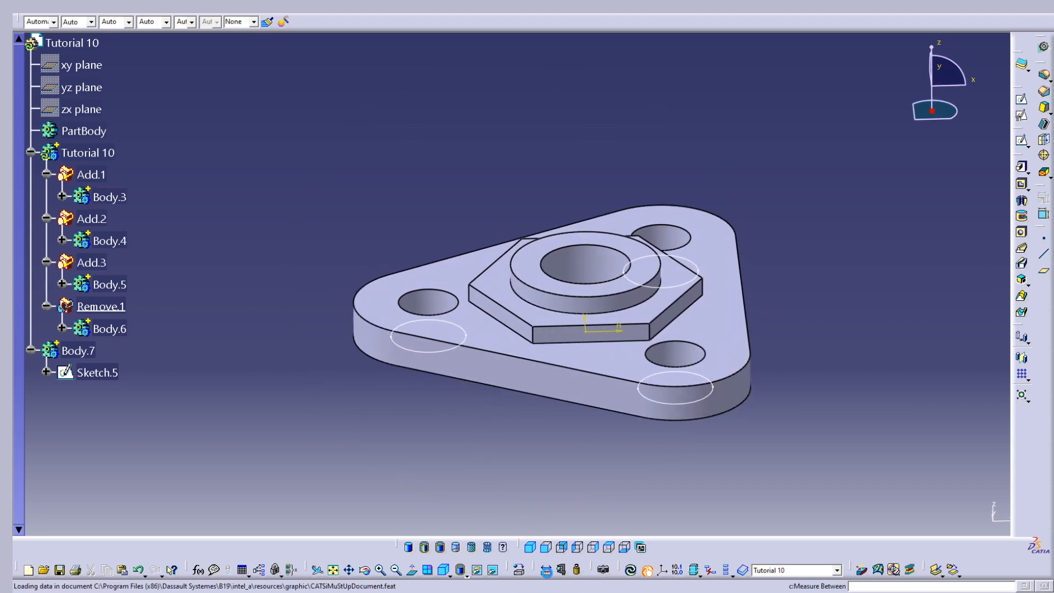
Measure the thickness of the rounded-triangle base plate between its bottom and top faces
{"action": "left_click", "coordinate": [547, 572]}
{"action": "middle_click_drag", "start_coordinate": [511, 452], "coordinate": [456, 351]}
{"action": "left_click", "coordinate": [456, 350]}
{"action": "middle_click_drag", "start_coordinate": [497, 398], "coordinate": [499, 329]}
{"action": "left_click", "coordinate": [486, 300]}
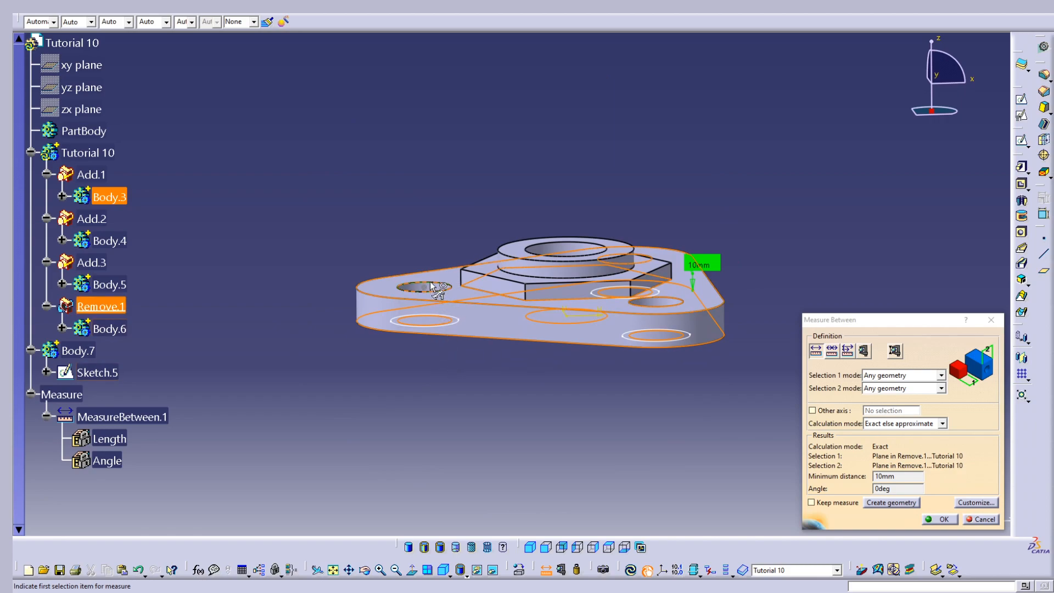
{"action": "mouse_move", "coordinate": [507, 317]}
{"action": "middle_mouse_down"}
{"action": "mouse_move", "coordinate": [517, 332]}
{"action": "mouse_move", "coordinate": [490, 326]}
{"action": "middle_mouse_up"}
{"action": "key", "text": "Escape"}
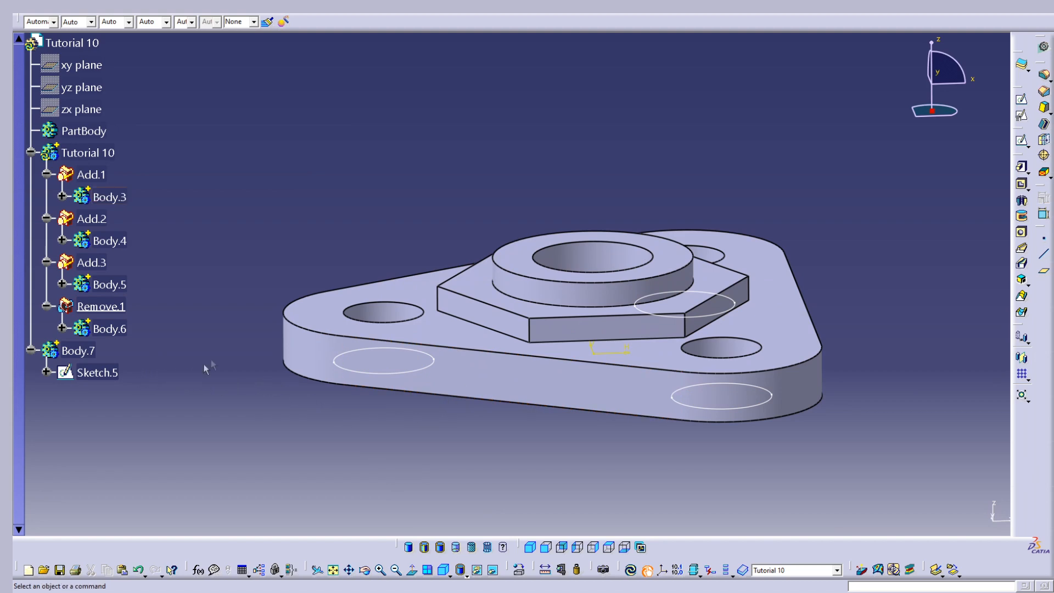
Define Body.7 as the in-work object and preview a 25 mm pad of the Sketch.5 circles with the second-limit options shown
{"action": "right_click", "coordinate": [88, 349]}
{"action": "left_click", "coordinate": [170, 425]}
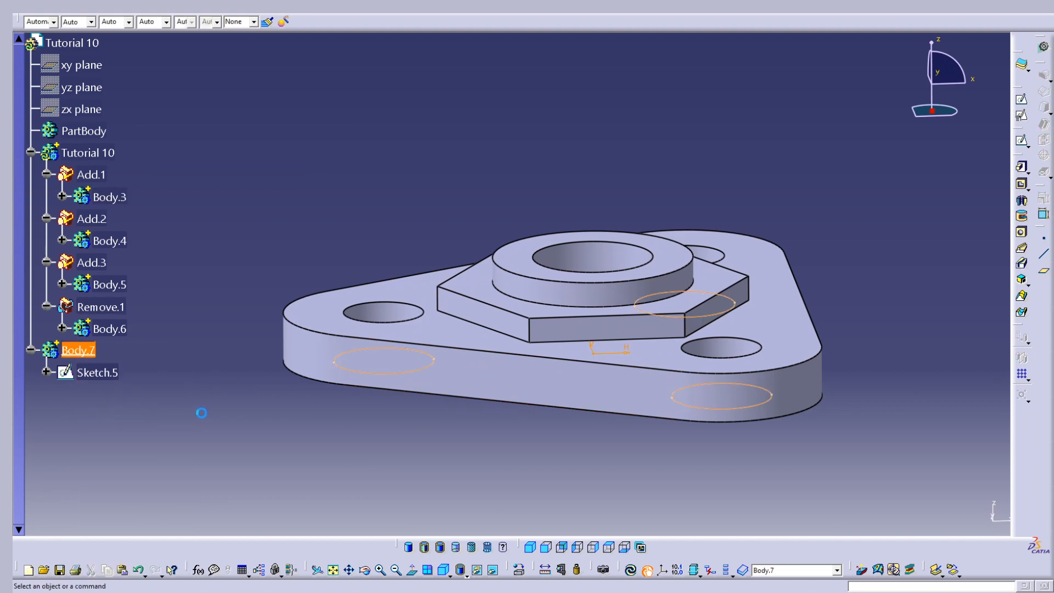
{"action": "left_click", "coordinate": [1022, 169]}
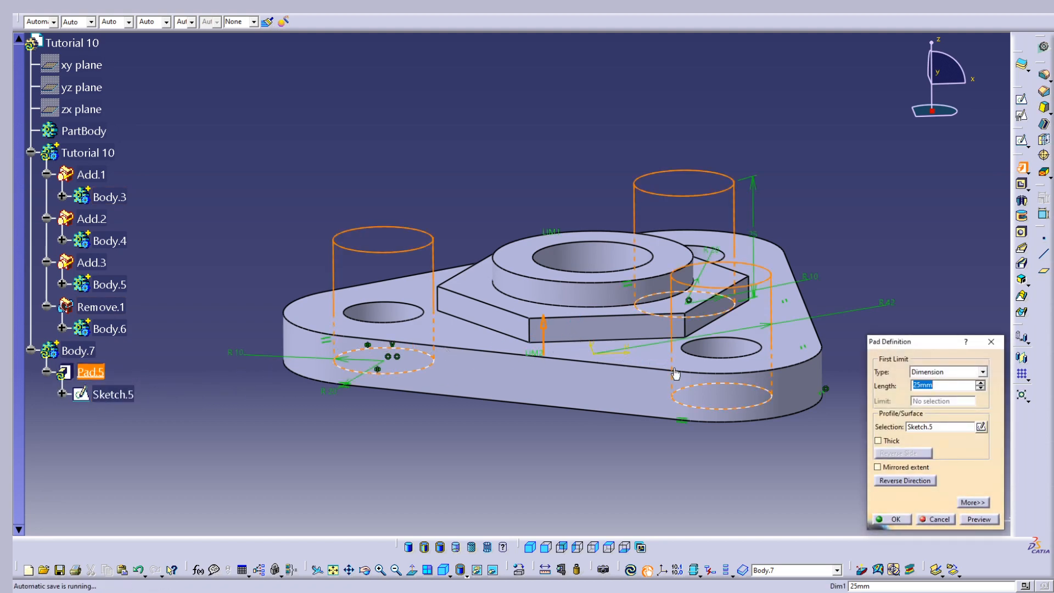
{"action": "left_click", "coordinate": [979, 519]}
{"action": "middle_click_drag", "start_coordinate": [802, 387], "coordinate": [536, 343]}
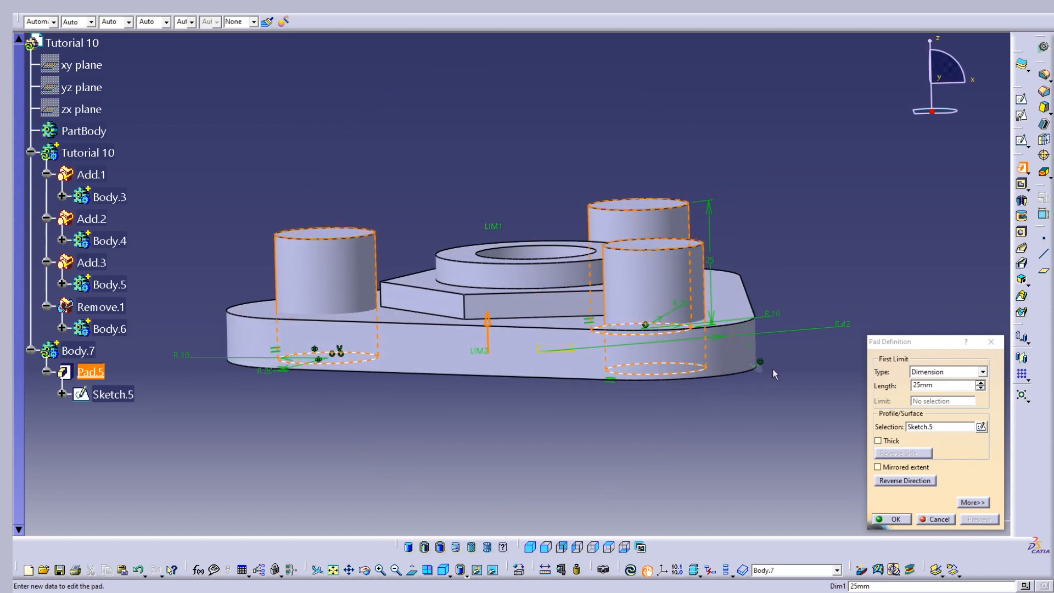
{"action": "left_click", "coordinate": [972, 502]}
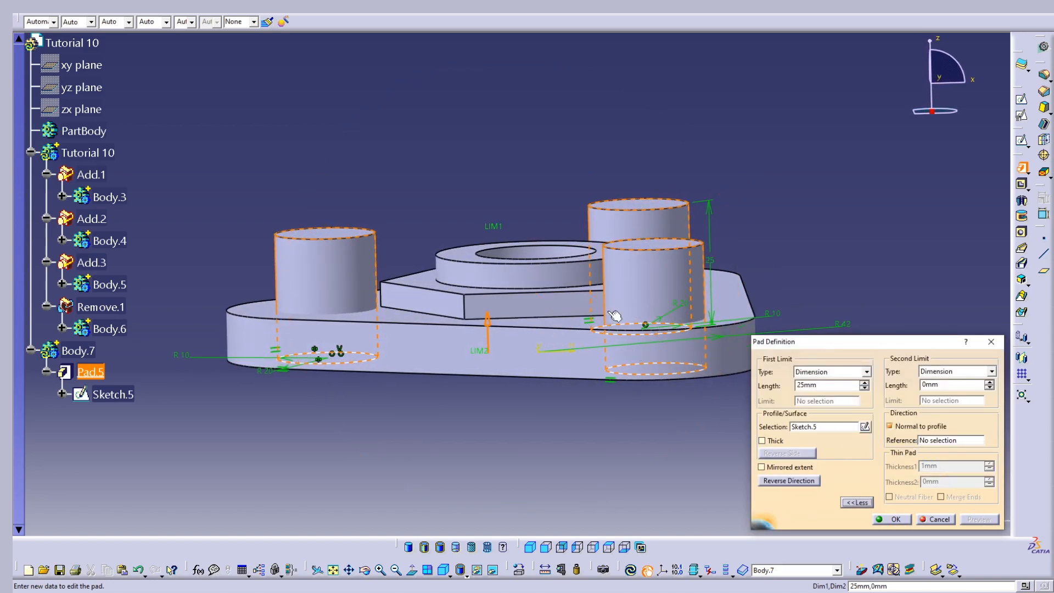
{"action": "middle_click_drag", "start_coordinate": [689, 347], "coordinate": [569, 265]}
{"action": "middle_click_drag", "start_coordinate": [883, 275], "coordinate": [668, 245]}
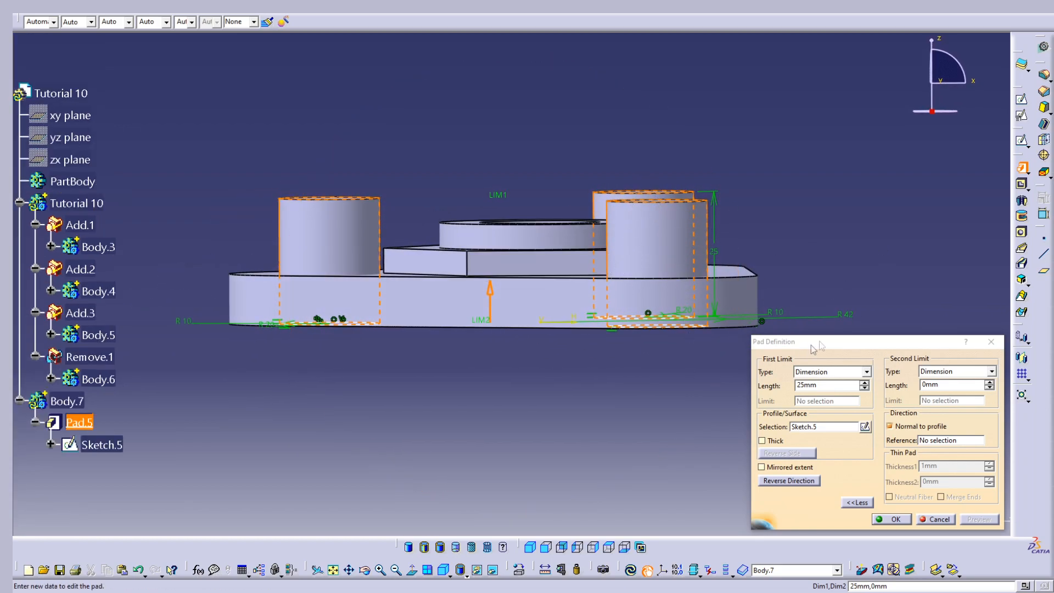
Try second-limit lengths of 1 mm and -1 mm on the pad of the three circles
{"action": "left_click", "coordinate": [989, 383]}
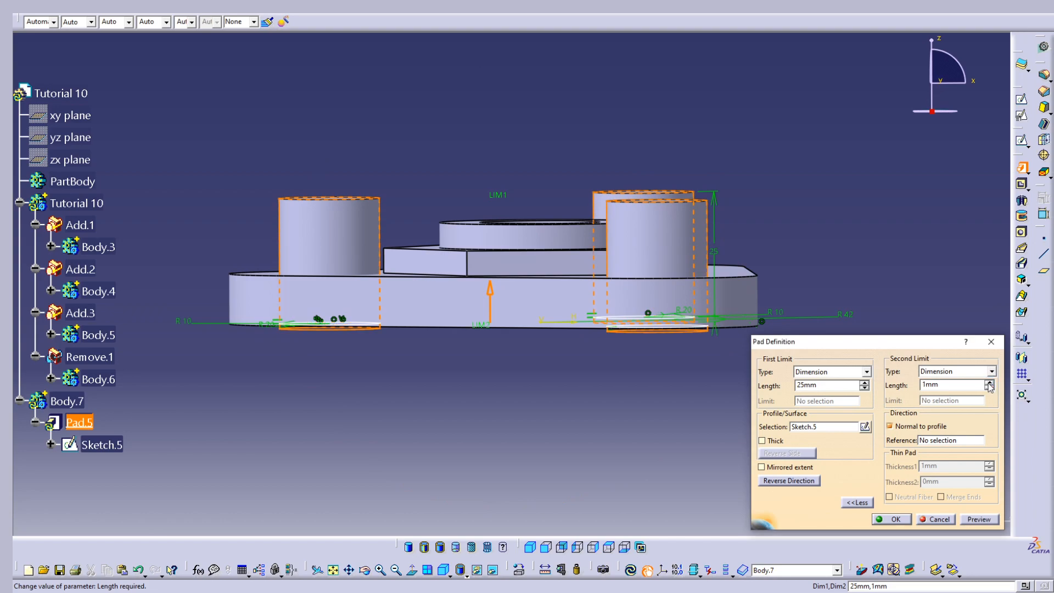
{"action": "left_click", "coordinate": [989, 388]}
{"action": "left_click", "coordinate": [988, 388]}
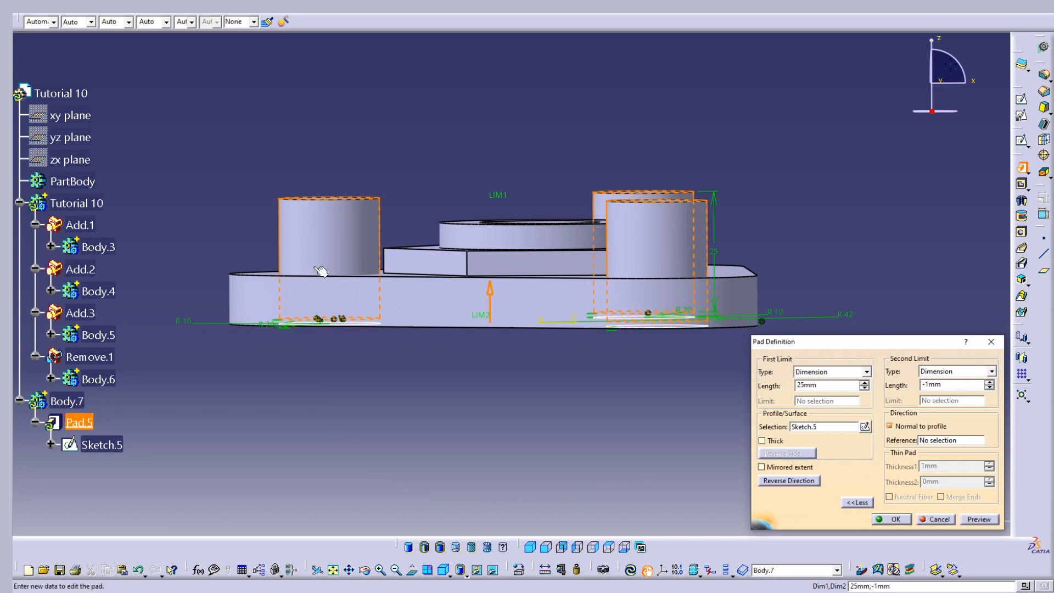
{"action": "left_click", "coordinate": [989, 381]}
Set the pad's second limit to -8 mm, preview it and create the pad
{"action": "left_click_drag", "start_coordinate": [960, 384], "coordinate": [891, 382]}
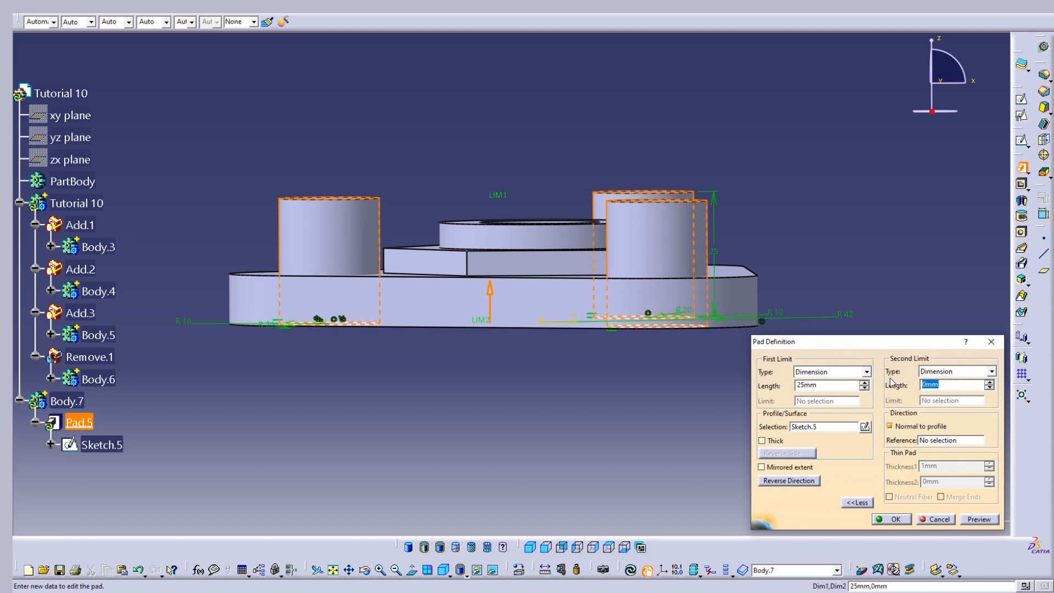
{"action": "type", "text": "-8"}
{"action": "key", "text": "Return"}
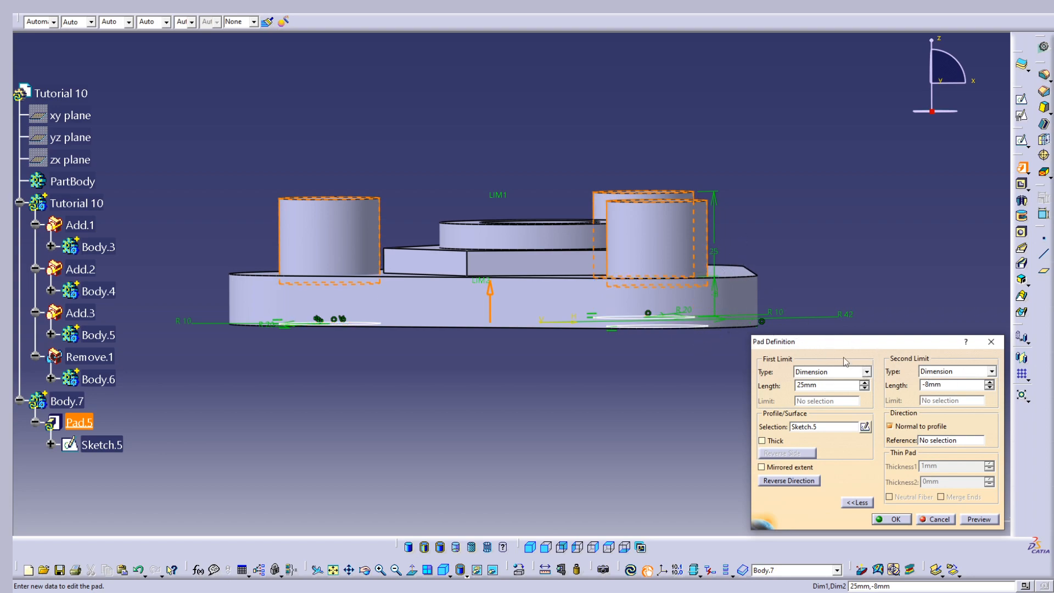
{"action": "left_click", "coordinate": [980, 516]}
{"action": "middle_click_drag", "start_coordinate": [610, 306], "coordinate": [664, 285]}
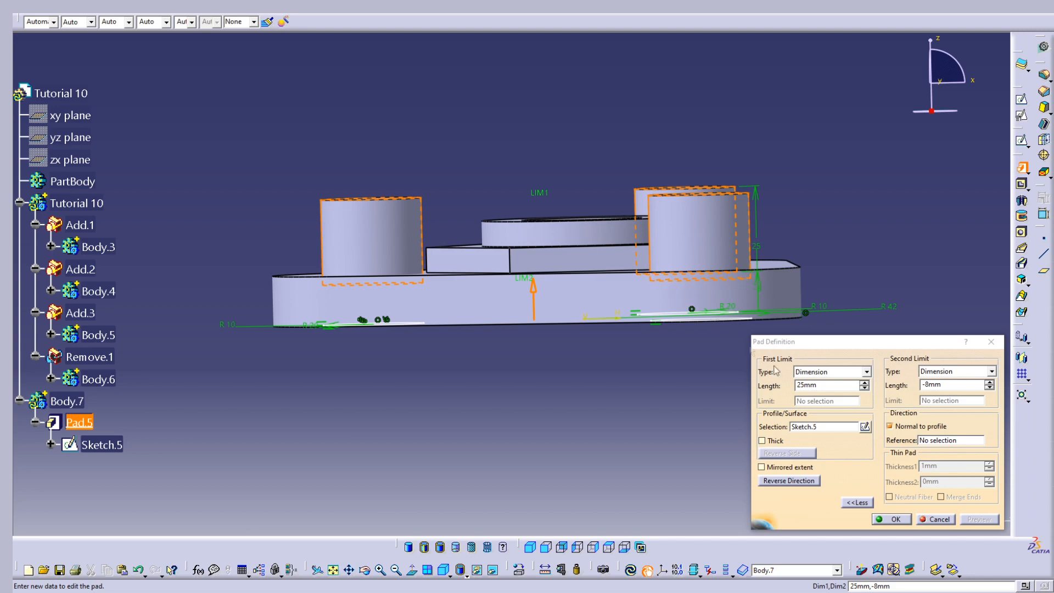
{"action": "left_click", "coordinate": [889, 520]}
Define the Tutorial 10 body as the in-work object and subtract Body.7 from it with the Boolean Remove operation
{"action": "middle_click_drag", "start_coordinate": [631, 417], "coordinate": [222, 317]}
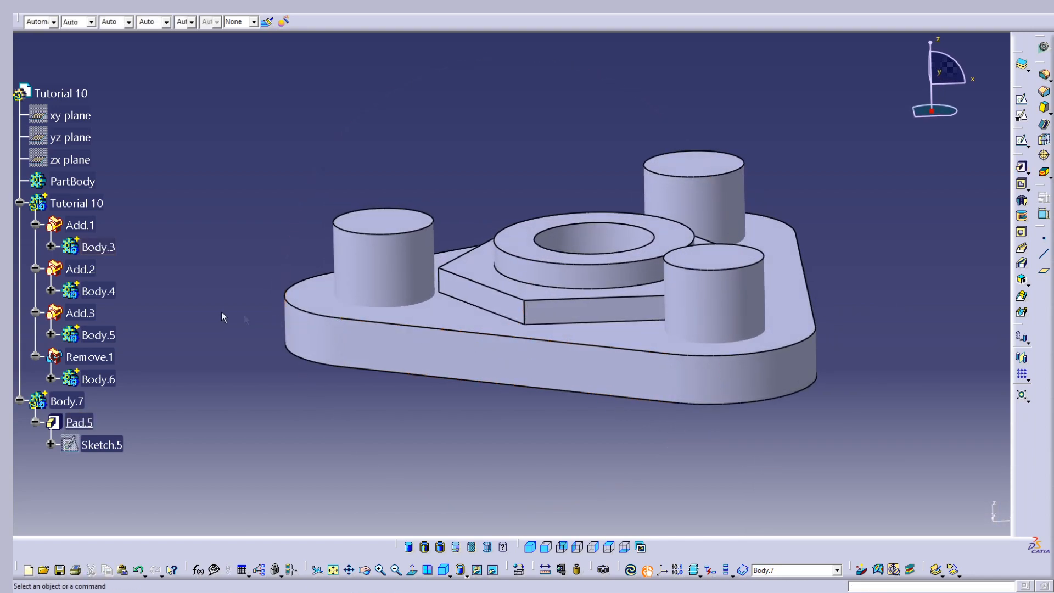
{"action": "left_click", "coordinate": [80, 204]}
{"action": "right_click", "coordinate": [81, 208]}
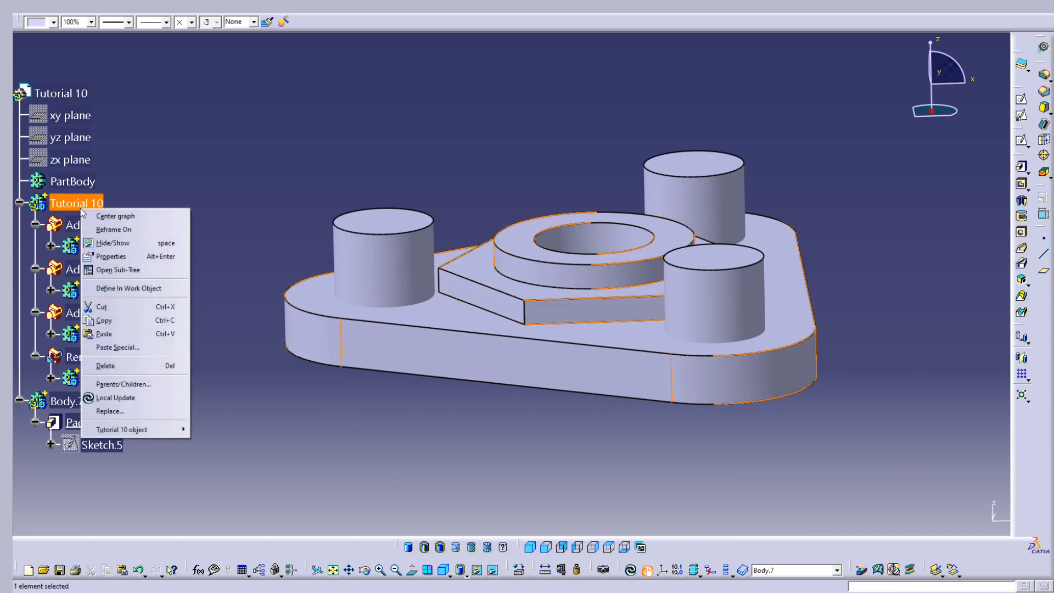
{"action": "left_click", "coordinate": [132, 296]}
{"action": "left_click", "coordinate": [69, 400]}
{"action": "right_click", "coordinate": [69, 400]}
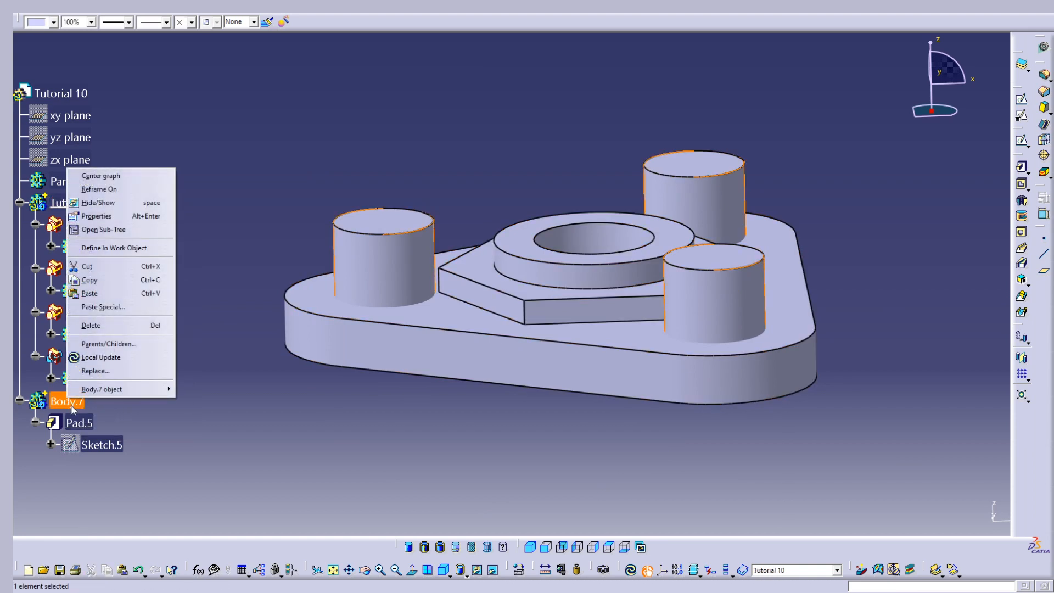
{"action": "mouse_move", "coordinate": [88, 396]}
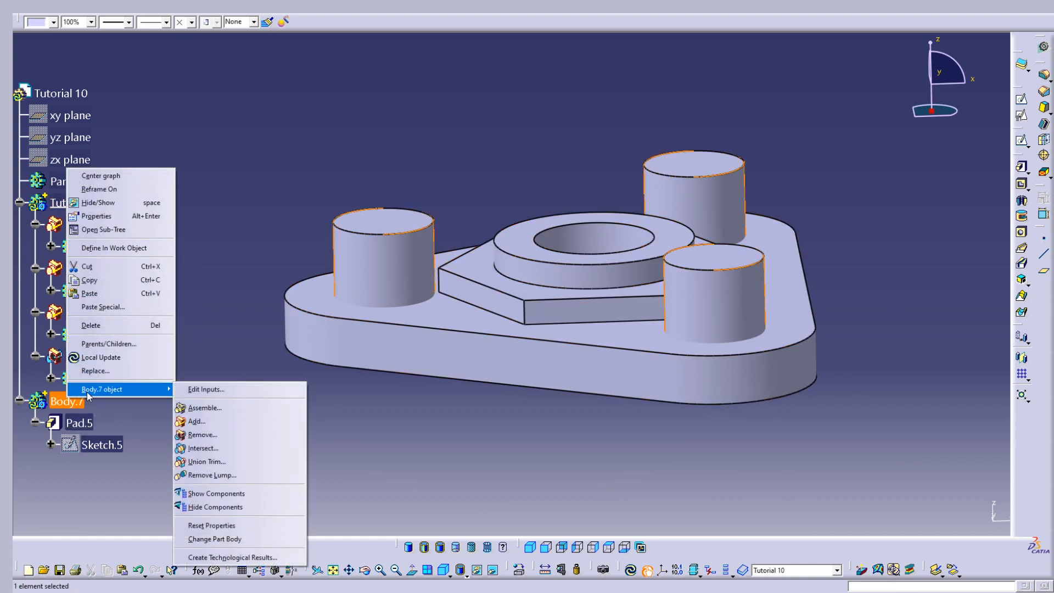
{"action": "left_click", "coordinate": [214, 431]}
{"action": "left_click", "coordinate": [889, 521]}
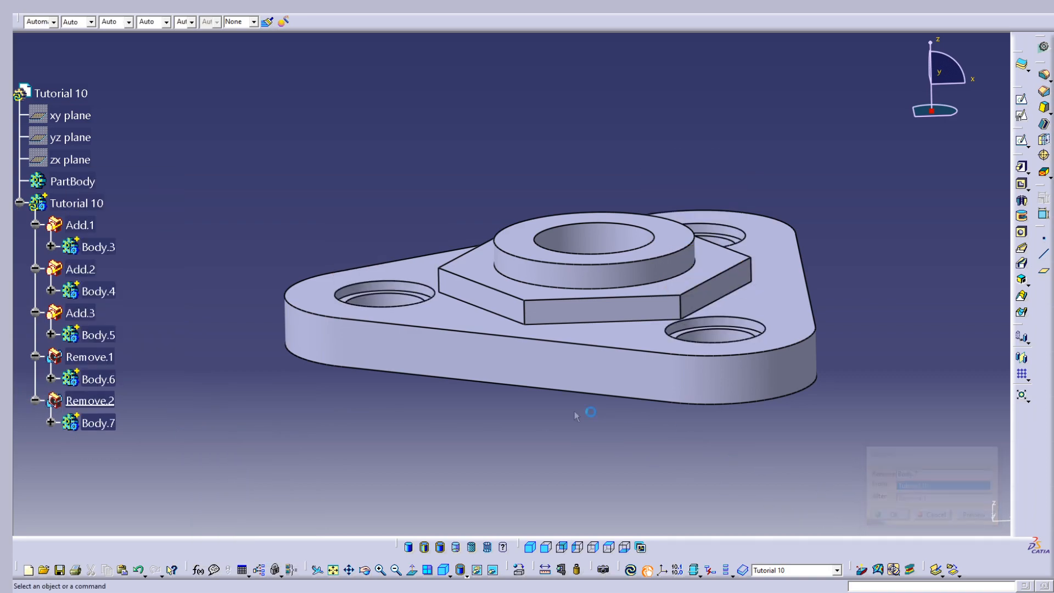
Measure the counterbore depth between the base plate's top face and the recessed ledge of a corner hole
{"action": "middle_click_drag", "start_coordinate": [393, 291], "coordinate": [453, 504]}
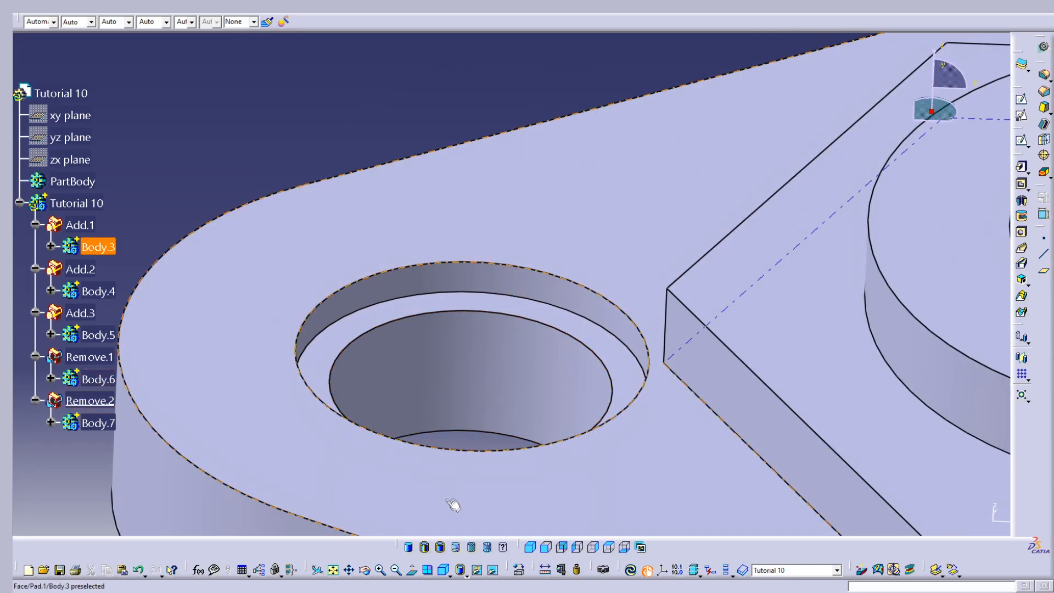
{"action": "left_click", "coordinate": [547, 571]}
{"action": "left_click", "coordinate": [518, 293]}
{"action": "left_click", "coordinate": [517, 300]}
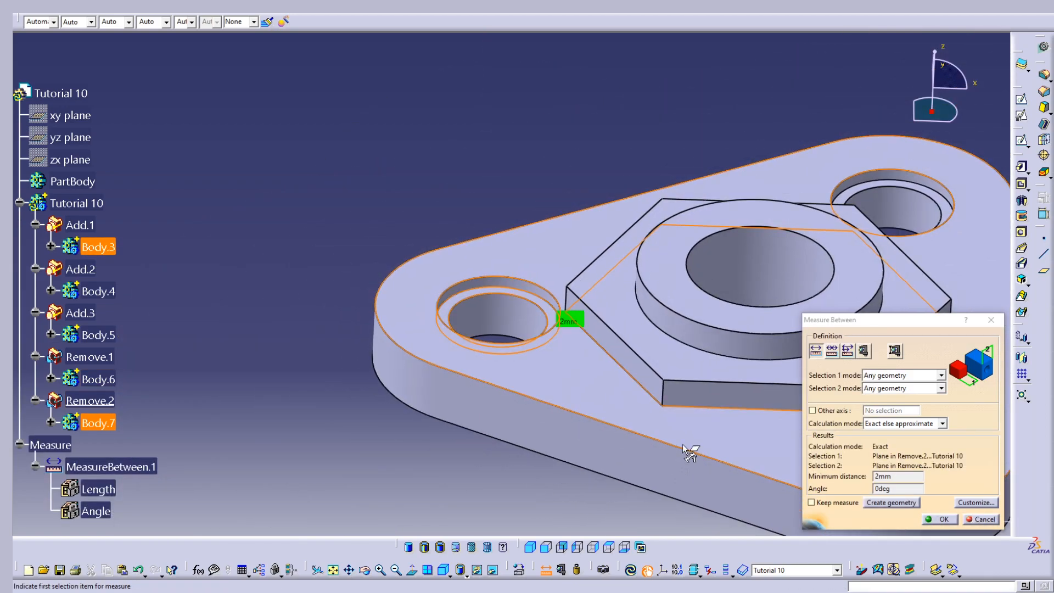
{"action": "middle_click_drag", "start_coordinate": [690, 452], "coordinate": [485, 450]}
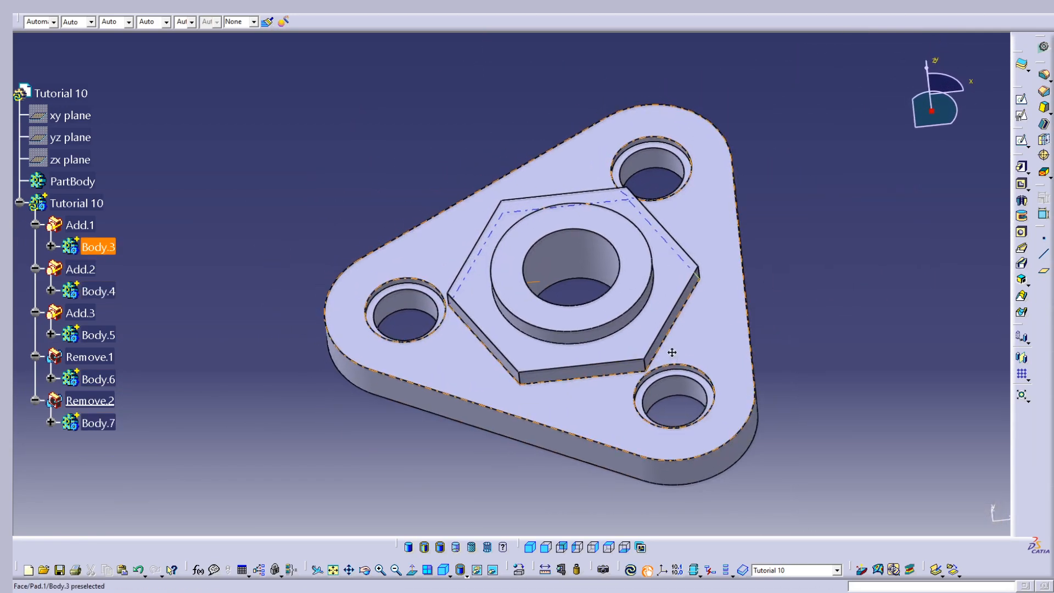